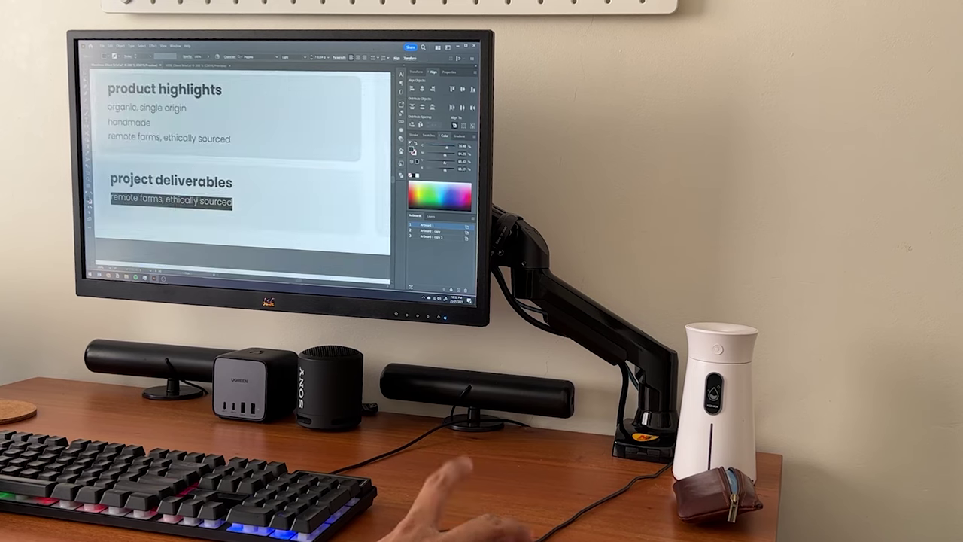
Step: Add 'packaging design for 4 products' and 'product mockups' as separate deliverable lines in the brief
{"action": "type", "text": "packaging design for 4 products"}
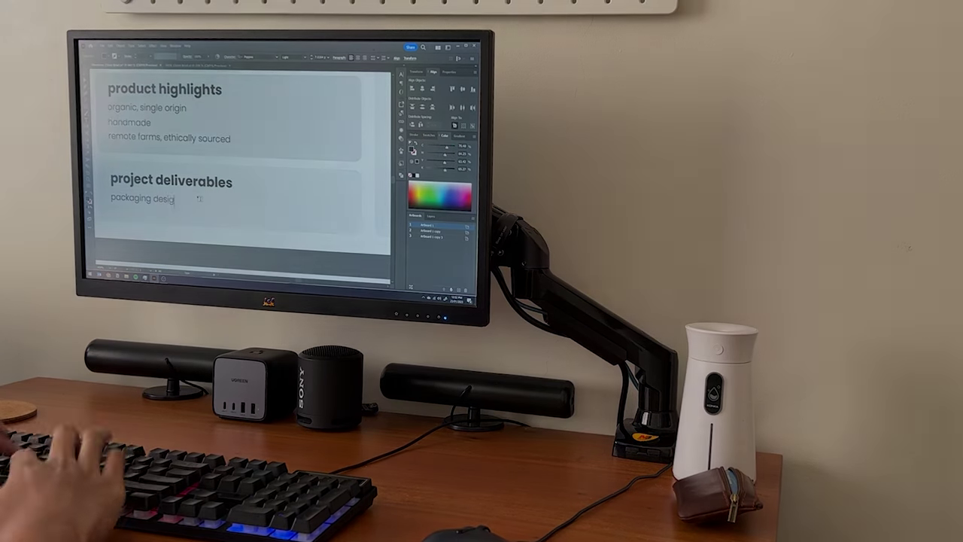
{"action": "key", "text": "ctrl+0"}
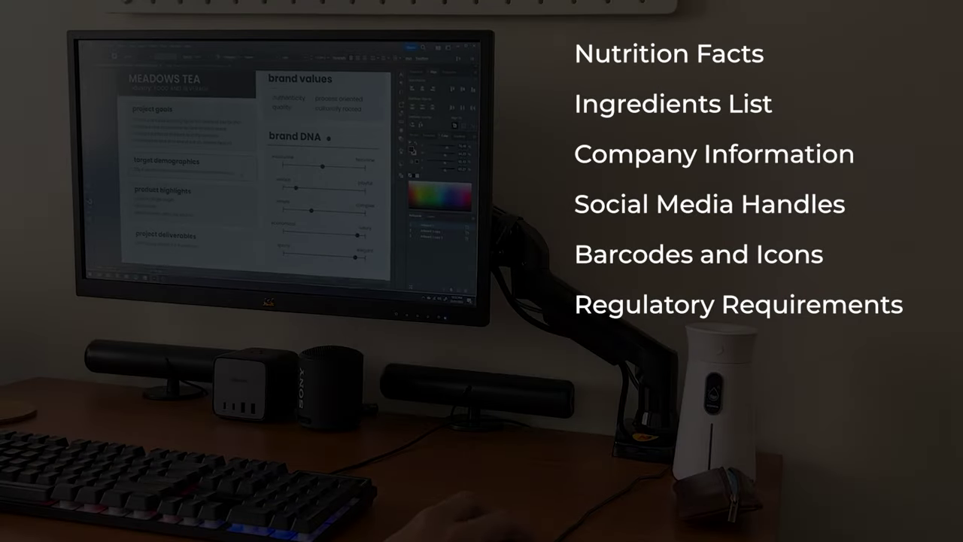
{"action": "scroll", "coordinate": [188, 188], "scroll_direction": "up", "scroll_amount": 3}
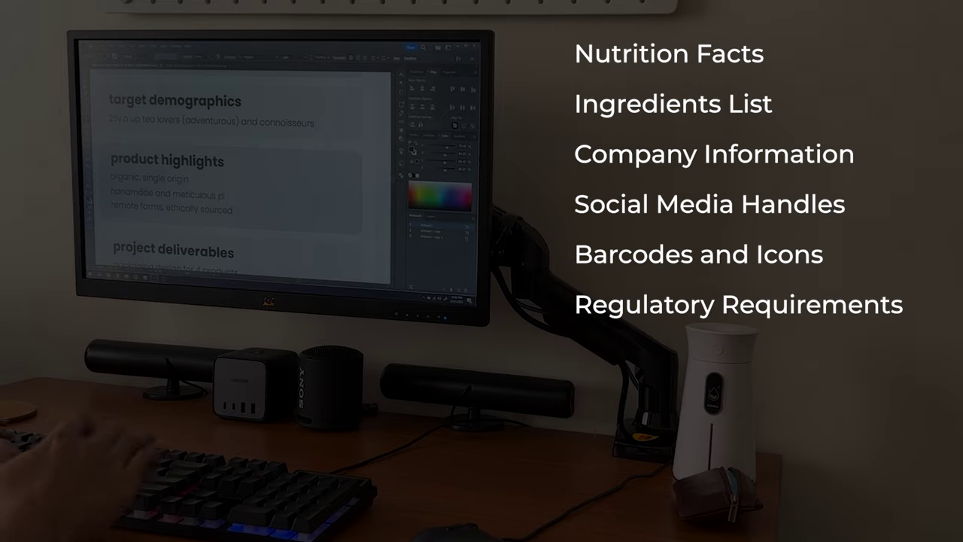
{"action": "key", "text": "ctrl+minus"}
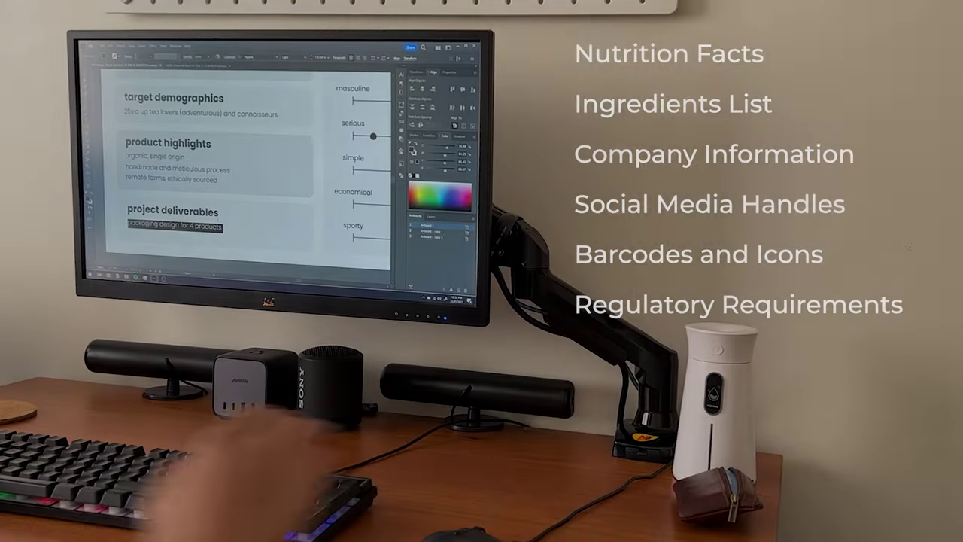
{"action": "key", "text": "End"}
{"action": "key", "text": "Return"}
{"action": "type", "text": "product mockups"}
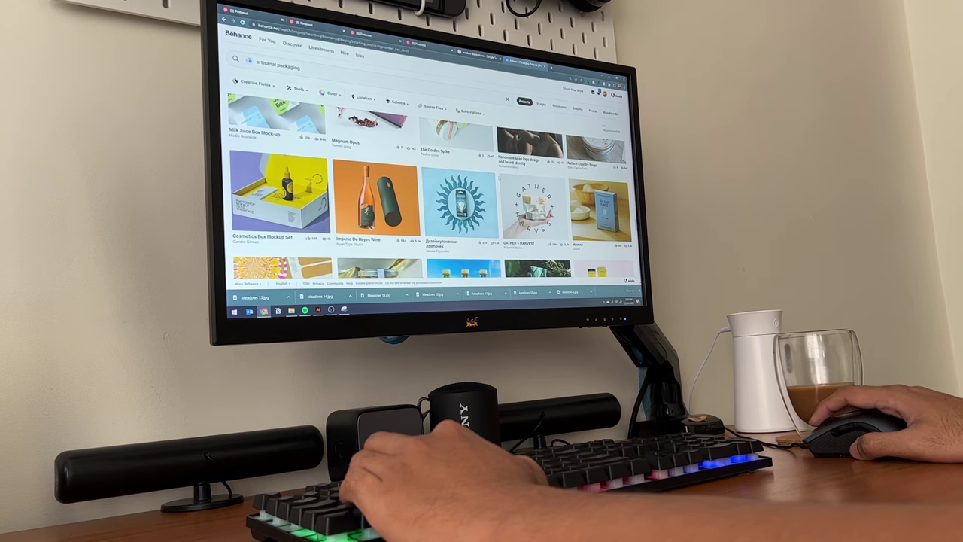
Step: Scroll through the Behance and Pinterest results looking for artisanal packaging references
{"action": "scroll", "coordinate": [431, 188], "scroll_direction": "down", "scroll_amount": 3}
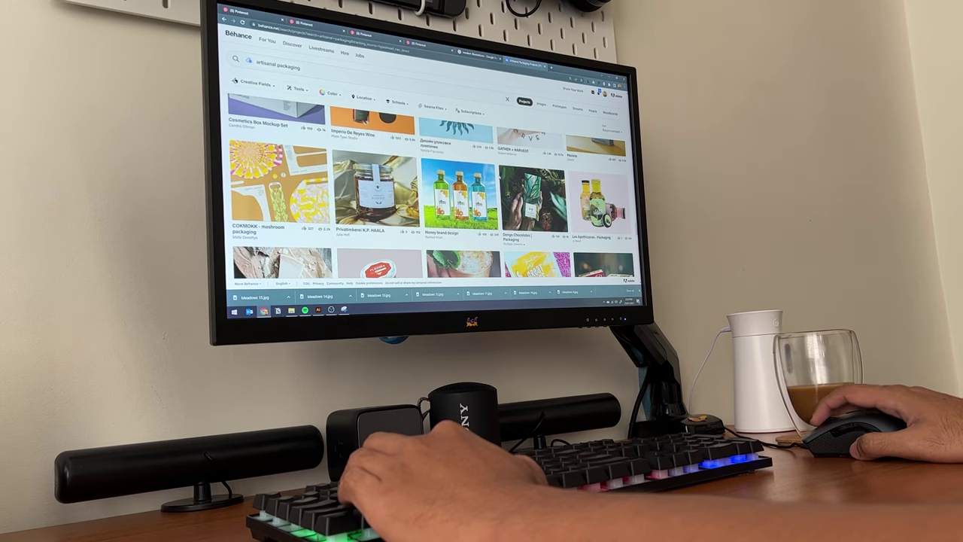
{"action": "scroll", "coordinate": [431, 188], "scroll_direction": "down", "scroll_amount": 3}
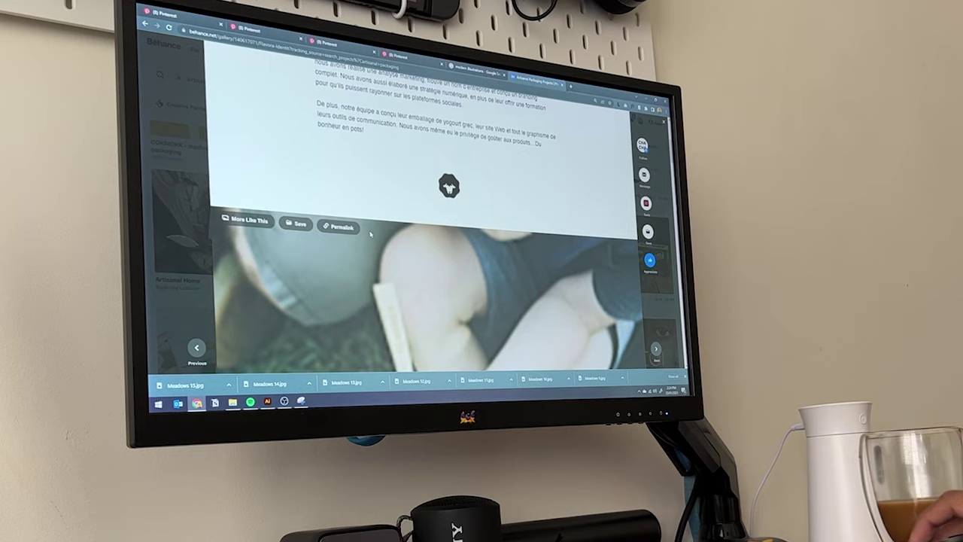
{"action": "scroll", "coordinate": [370, 231], "scroll_direction": "down", "scroll_amount": 10}
{"action": "scroll", "coordinate": [369, 231], "scroll_direction": "down", "scroll_amount": 3}
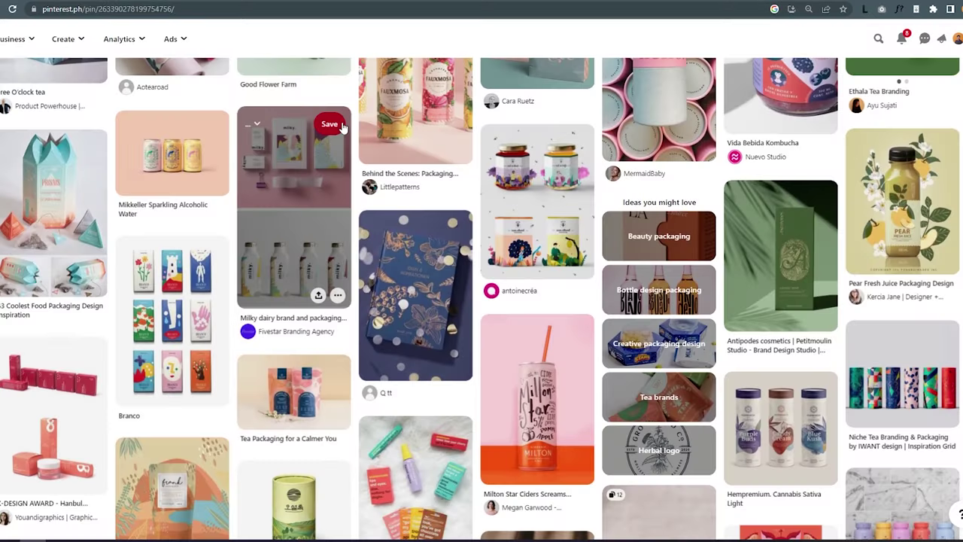
{"action": "scroll", "coordinate": [342, 123], "scroll_direction": "down", "scroll_amount": 4}
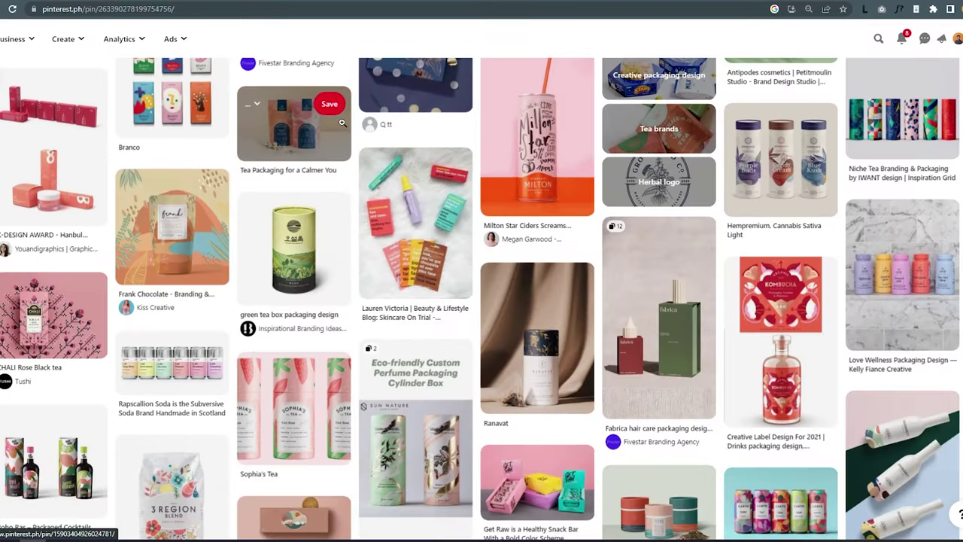
{"action": "scroll", "coordinate": [343, 124], "scroll_direction": "down", "scroll_amount": 1}
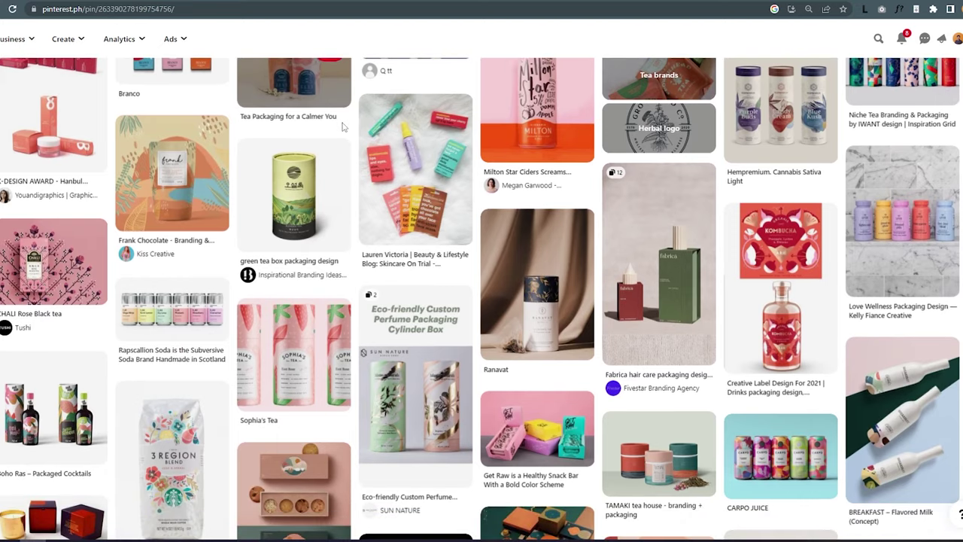
{"action": "scroll", "coordinate": [342, 127], "scroll_direction": "down", "scroll_amount": 4}
Step: Open the white packaging bags pin and save its image plus two other pin images, including the Boston one
{"action": "left_click", "coordinate": [341, 119]}
{"action": "right_click", "coordinate": [308, 179]}
{"action": "right_click", "coordinate": [366, 265]}
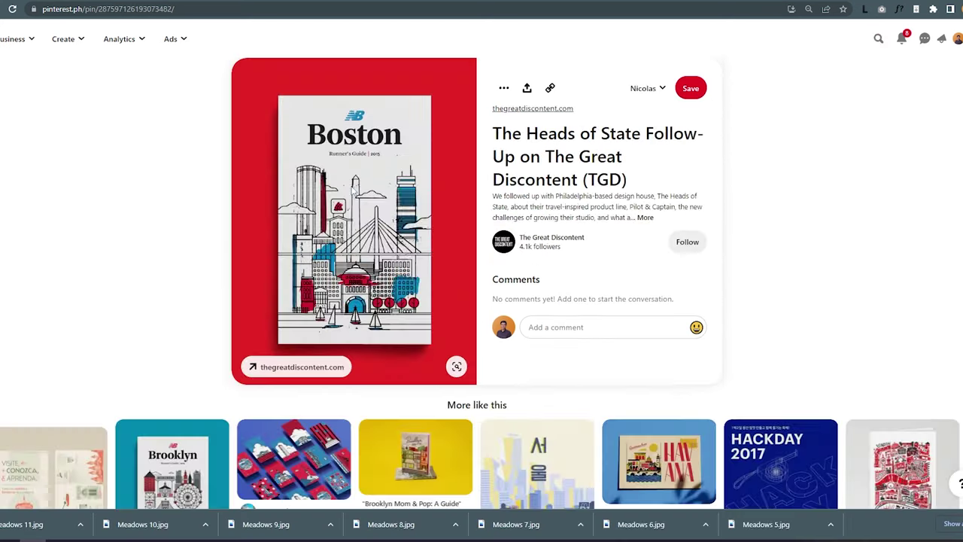
{"action": "right_click", "coordinate": [351, 187]}
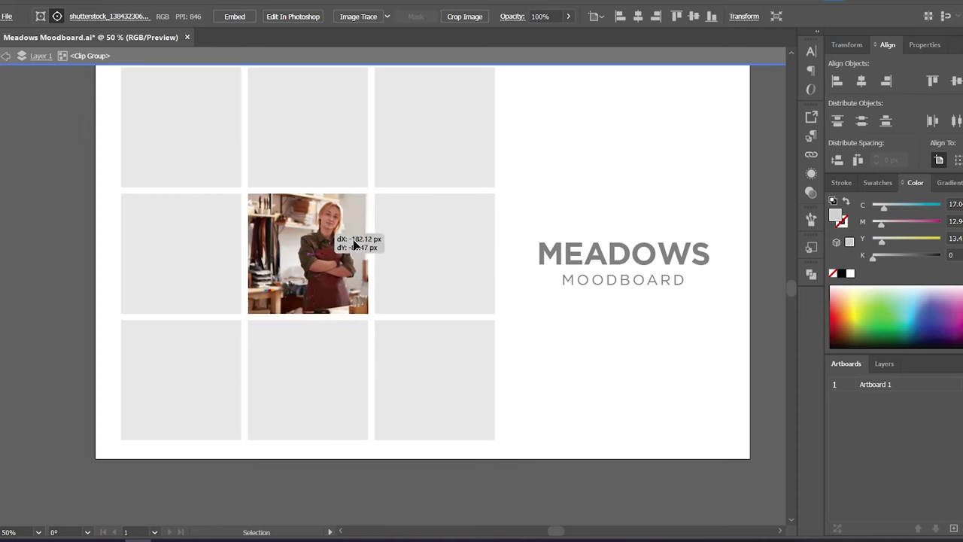
Step: Resize placed images into the top-right, top-left, middle-left and bottom-middle moodboard cells
{"action": "left_click_drag", "start_coordinate": [361, 243], "coordinate": [468, 81]}
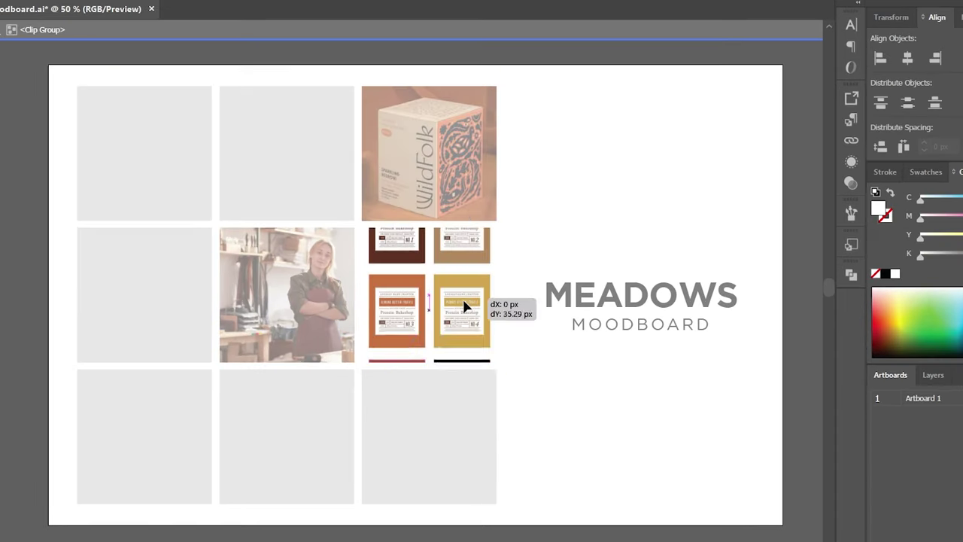
{"action": "left_click_drag", "start_coordinate": [467, 301], "coordinate": [469, 335]}
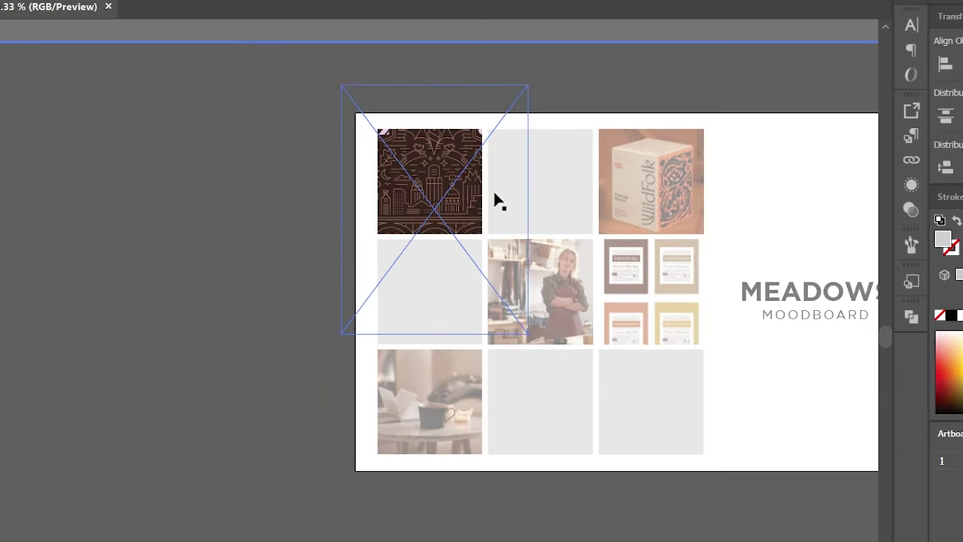
{"action": "left_click_drag", "start_coordinate": [494, 198], "coordinate": [504, 211]}
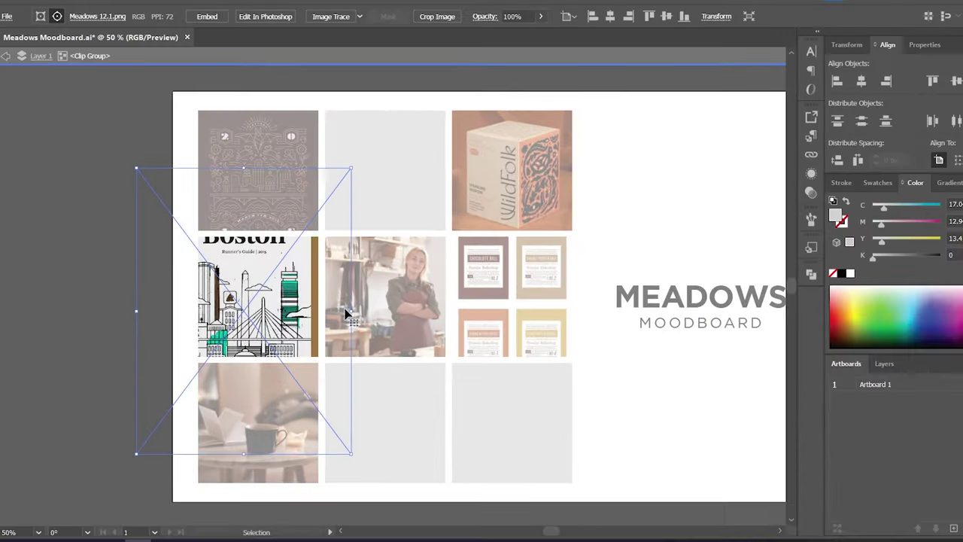
{"action": "left_click_drag", "start_coordinate": [344, 312], "coordinate": [267, 305]}
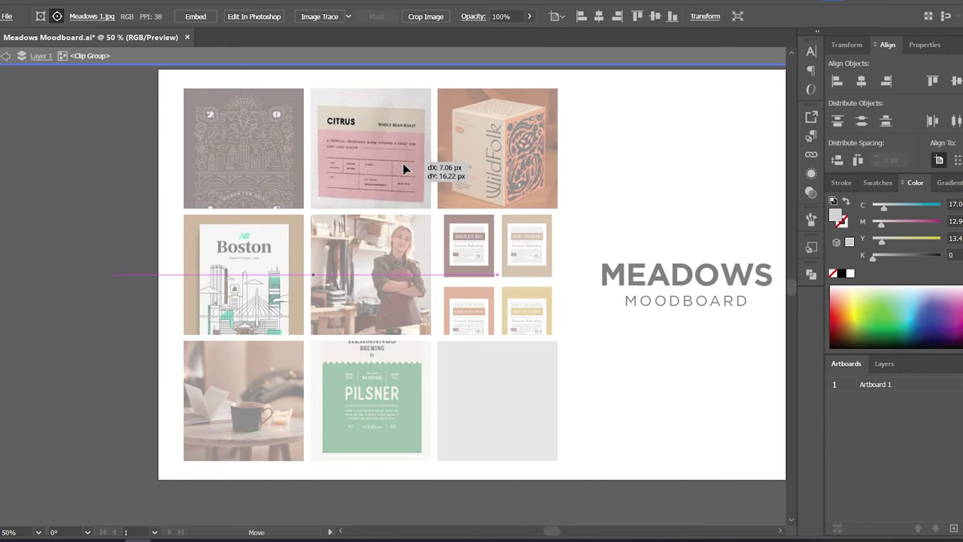
{"action": "left_click_drag", "start_coordinate": [403, 164], "coordinate": [402, 162]}
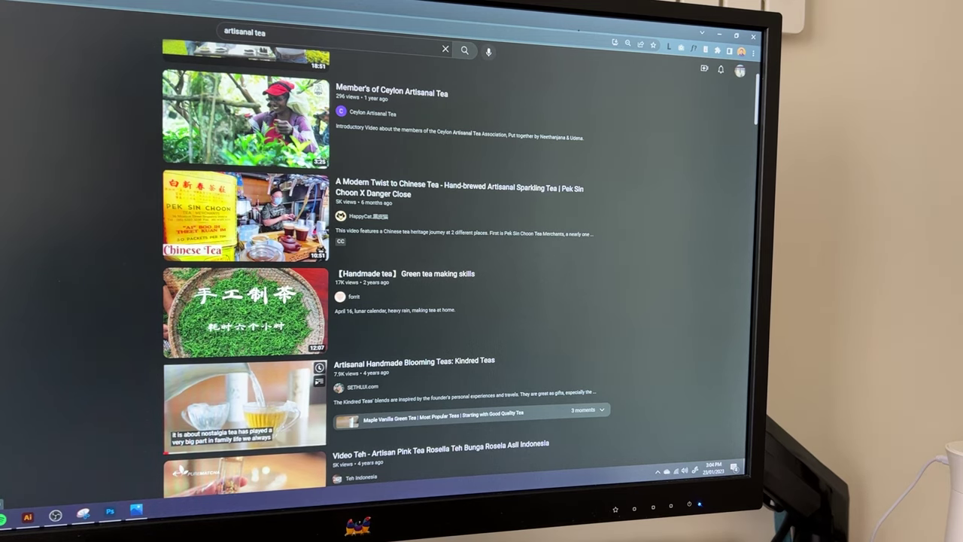
Step: Play the 'Artisanal Handmade Blooming Teas: Kindred Teas' video from the results
{"action": "left_click", "coordinate": [338, 371]}
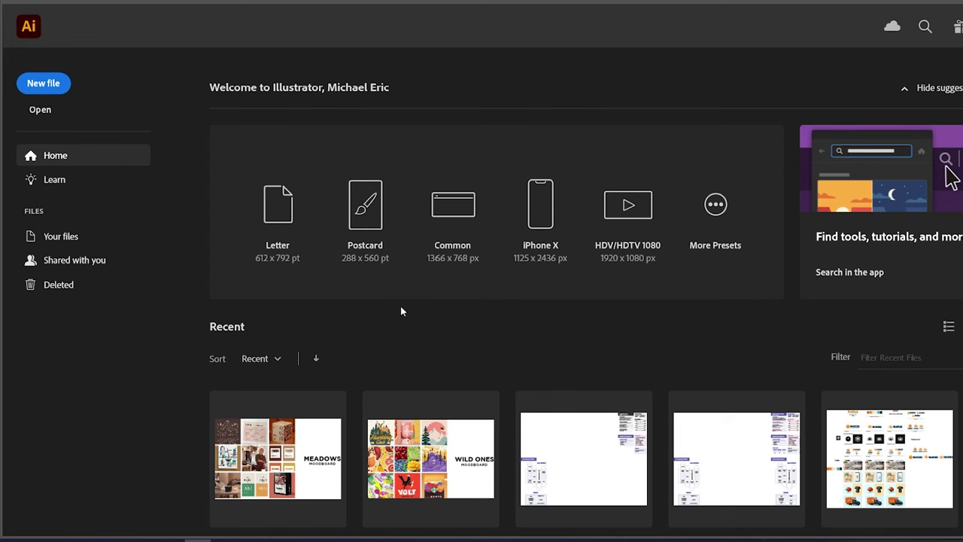
Step: Create a Print-preset A4 document in landscape, CMYK Color, with High (300 ppi) raster effects
{"action": "left_click", "coordinate": [45, 84]}
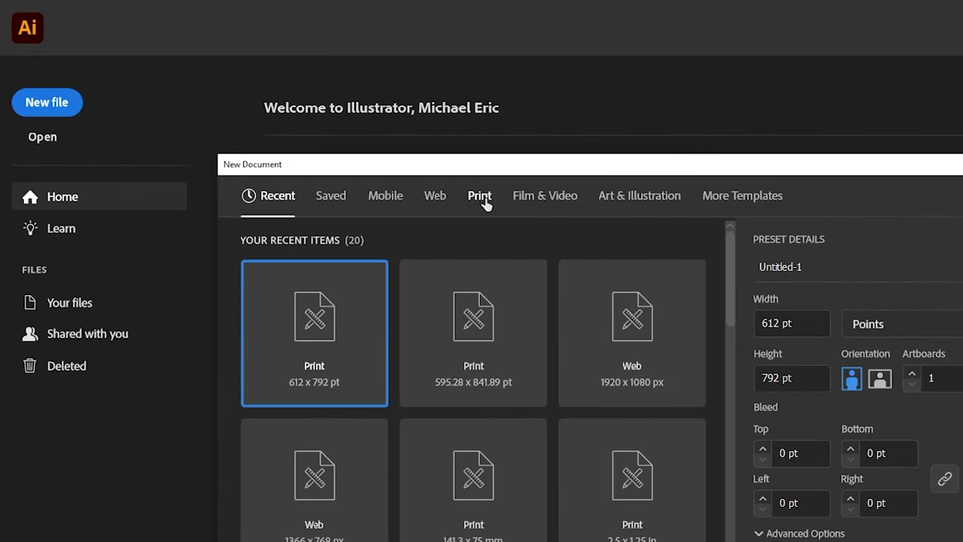
{"action": "left_click", "coordinate": [377, 158]}
{"action": "left_click", "coordinate": [465, 371]}
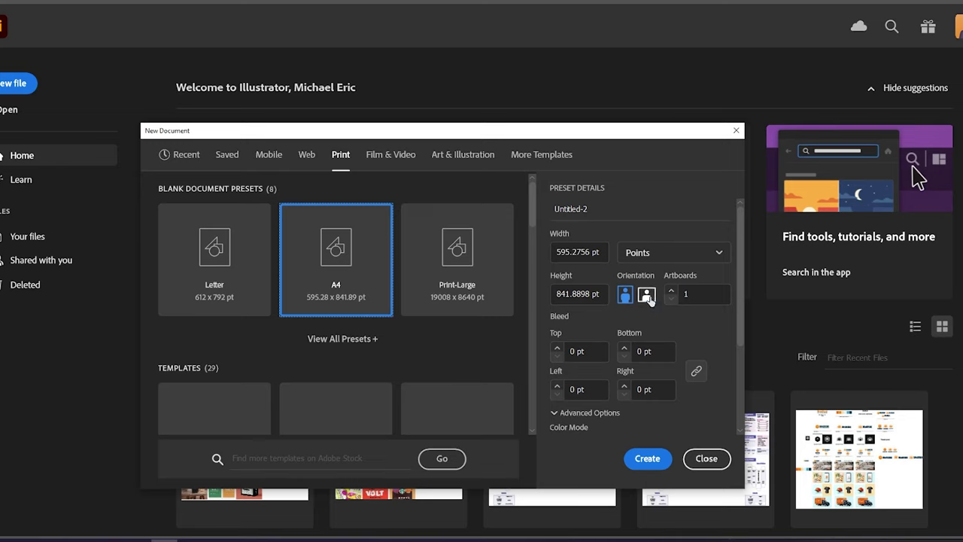
{"action": "left_click", "coordinate": [648, 295]}
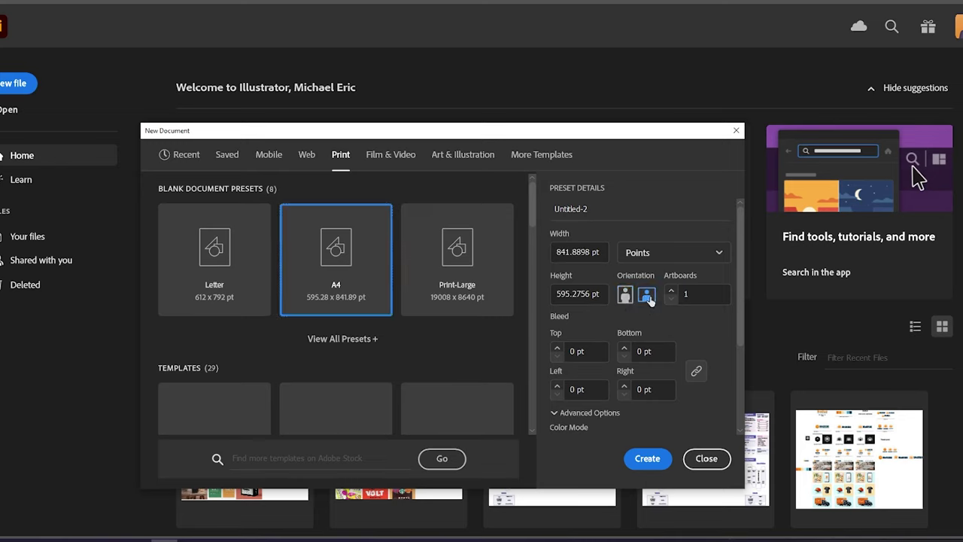
{"action": "scroll", "coordinate": [653, 308], "scroll_direction": "down", "scroll_amount": 3}
{"action": "left_click", "coordinate": [646, 350]}
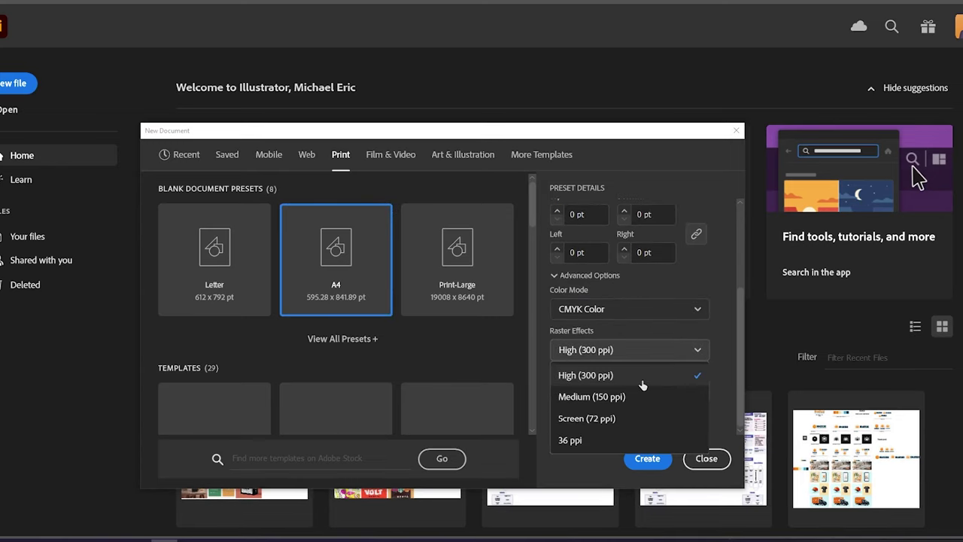
{"action": "left_click", "coordinate": [642, 382]}
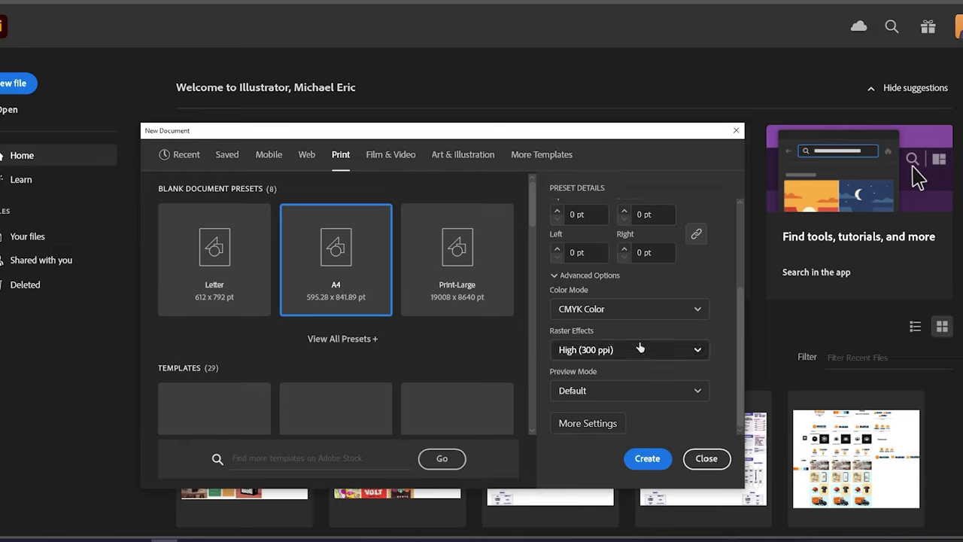
{"action": "left_click", "coordinate": [636, 317]}
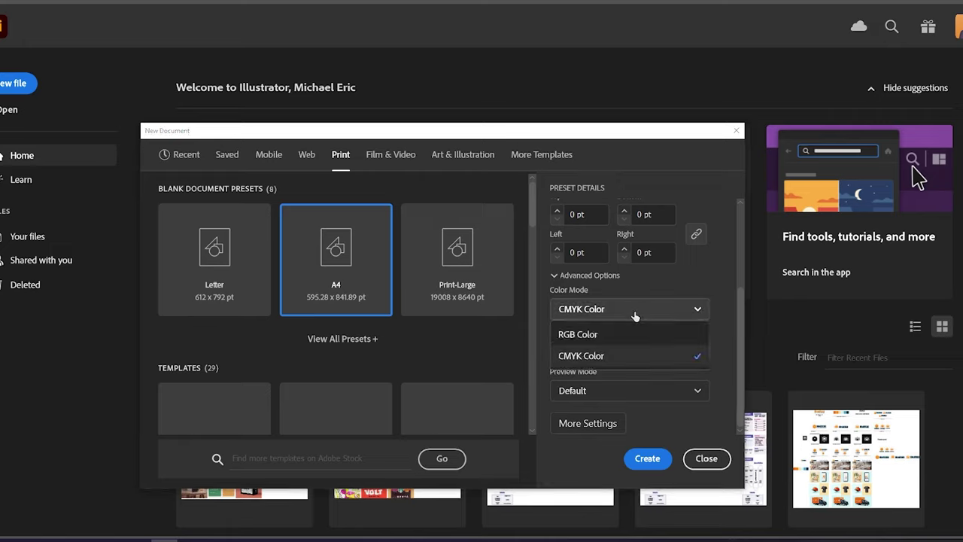
{"action": "left_click", "coordinate": [633, 360]}
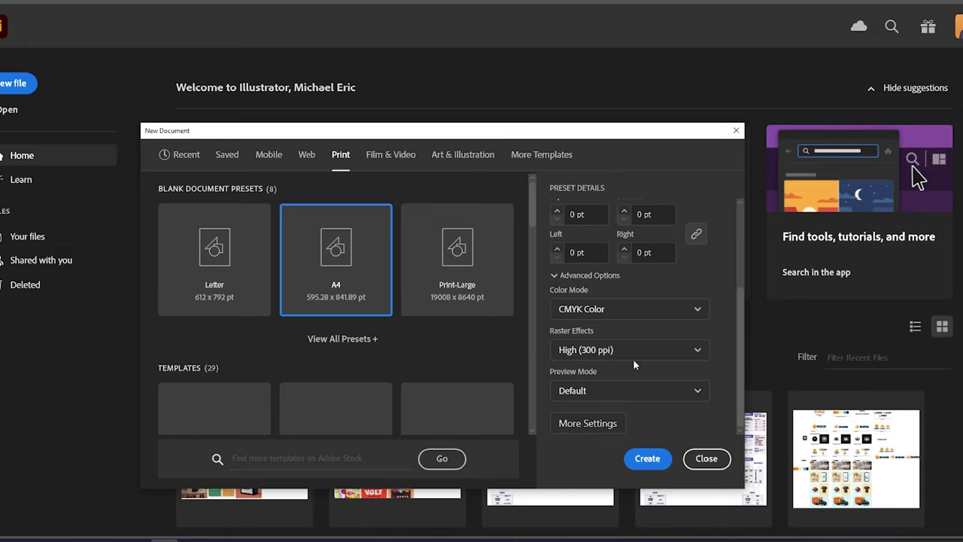
{"action": "left_click", "coordinate": [642, 460]}
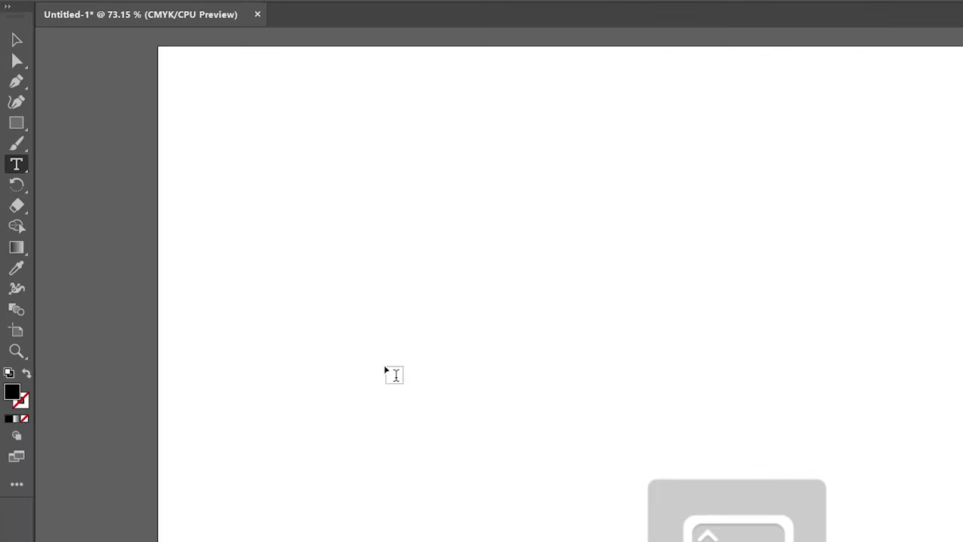
Step: Open DIELINE.pdf and select its legend text, then the whole dieline outline
{"action": "type", "text": "DIELINE"}
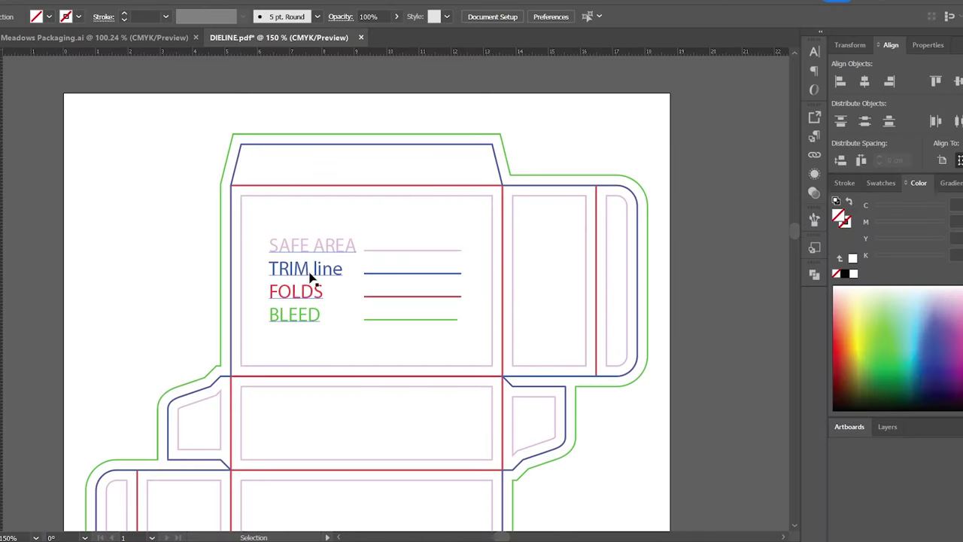
{"action": "left_click", "coordinate": [312, 277]}
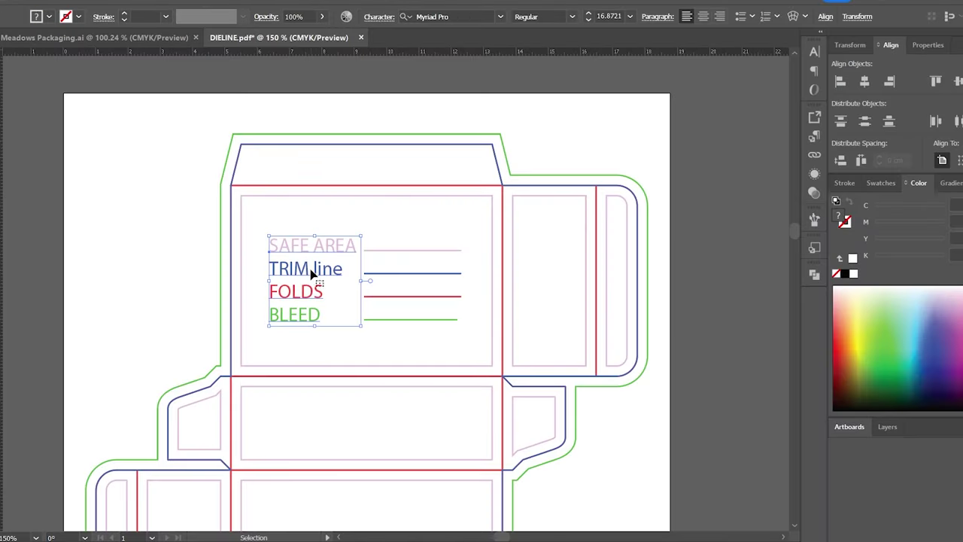
{"action": "left_click", "coordinate": [256, 346]}
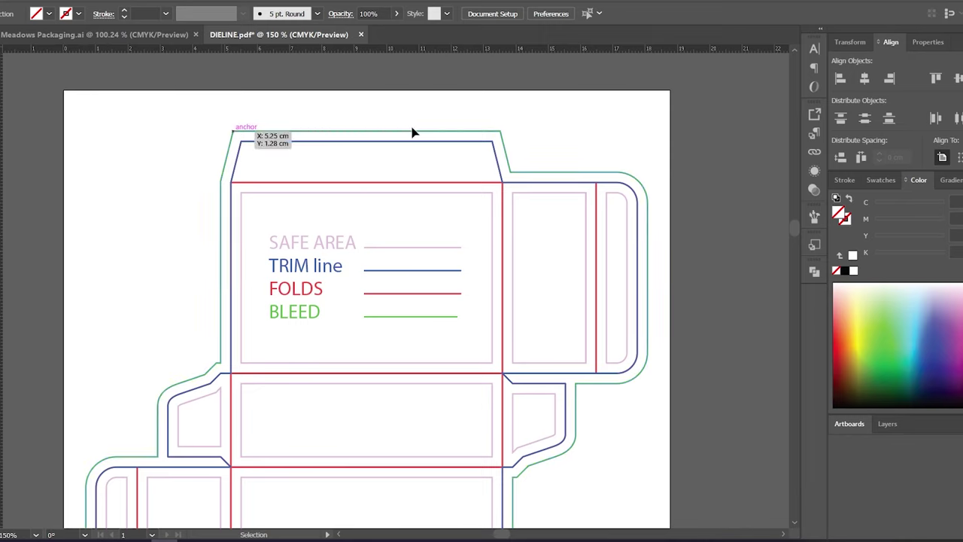
{"action": "left_click", "coordinate": [500, 135]}
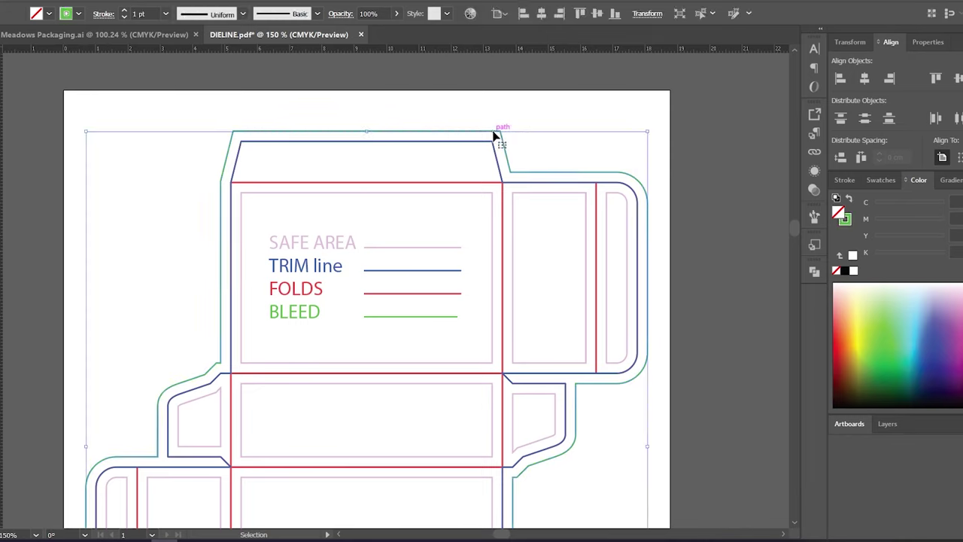
Step: Swap the outline's fill and stroke and back, then inspect the central, right and lower safe-area rectangles
{"action": "key", "text": "shift+x"}
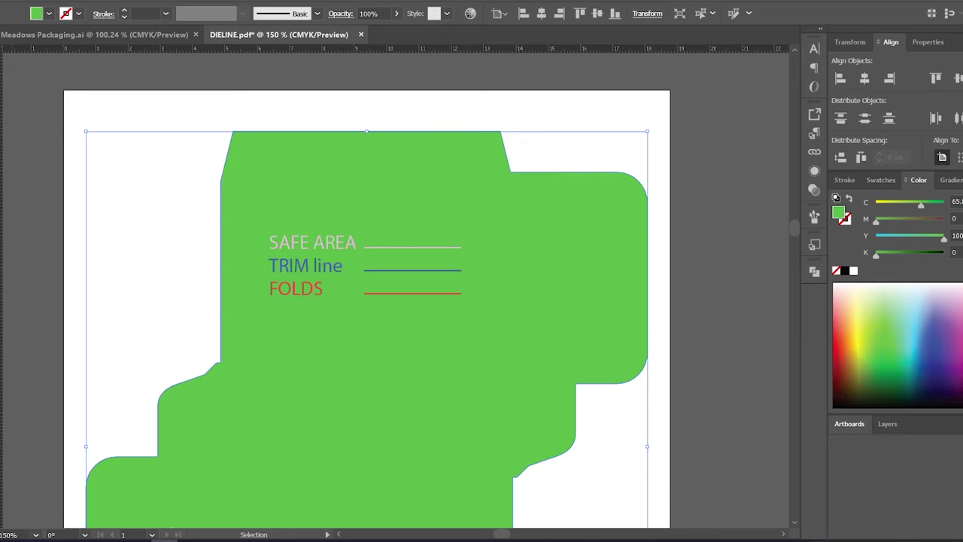
{"action": "key", "text": "shift+x"}
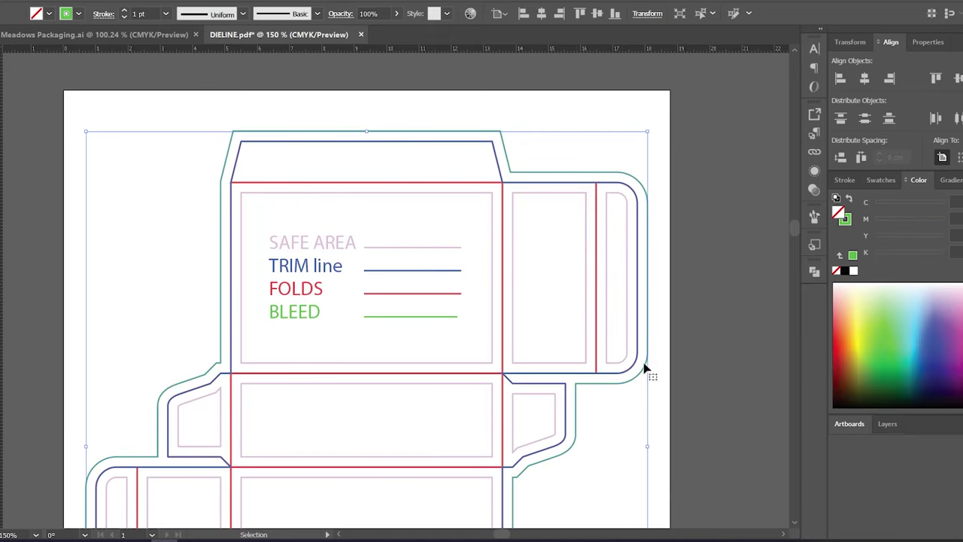
{"action": "left_click", "coordinate": [344, 194]}
{"action": "left_click", "coordinate": [525, 200]}
{"action": "left_click", "coordinate": [242, 401]}
{"action": "left_click", "coordinate": [316, 391]}
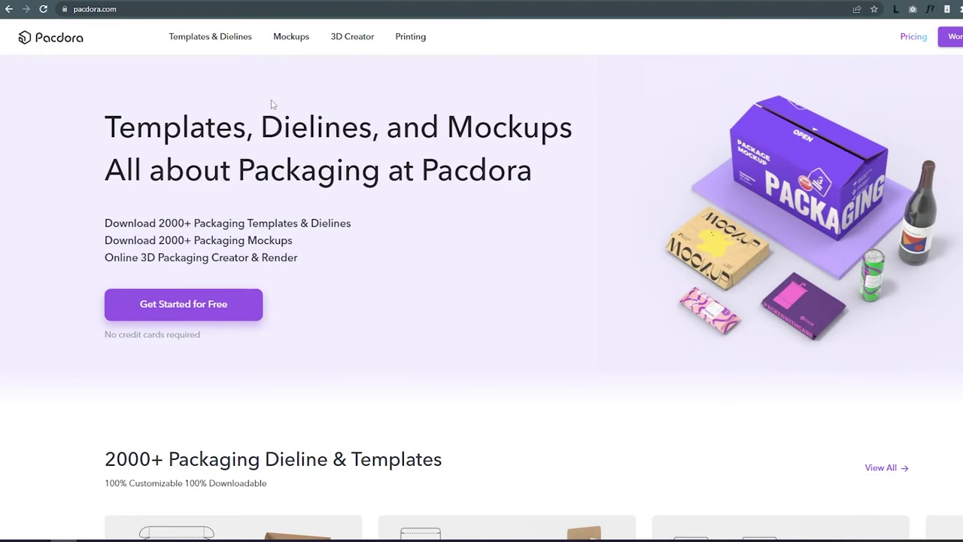
Step: Scroll through the Pacdora homepage to browse its packaging templates
{"action": "scroll", "coordinate": [331, 106], "scroll_direction": "down", "scroll_amount": 1}
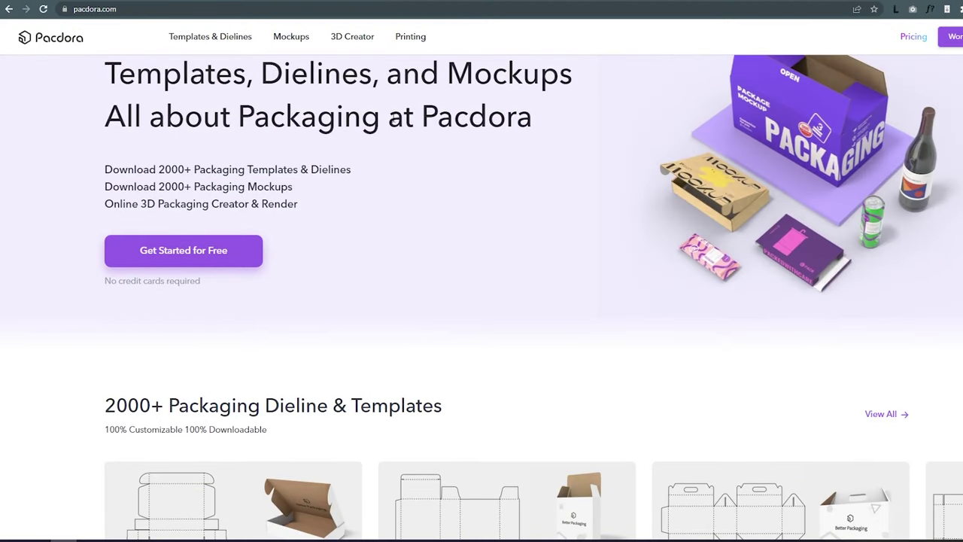
{"action": "scroll", "coordinate": [389, 135], "scroll_direction": "down", "scroll_amount": 1}
{"action": "scroll", "coordinate": [389, 135], "scroll_direction": "down", "scroll_amount": 3}
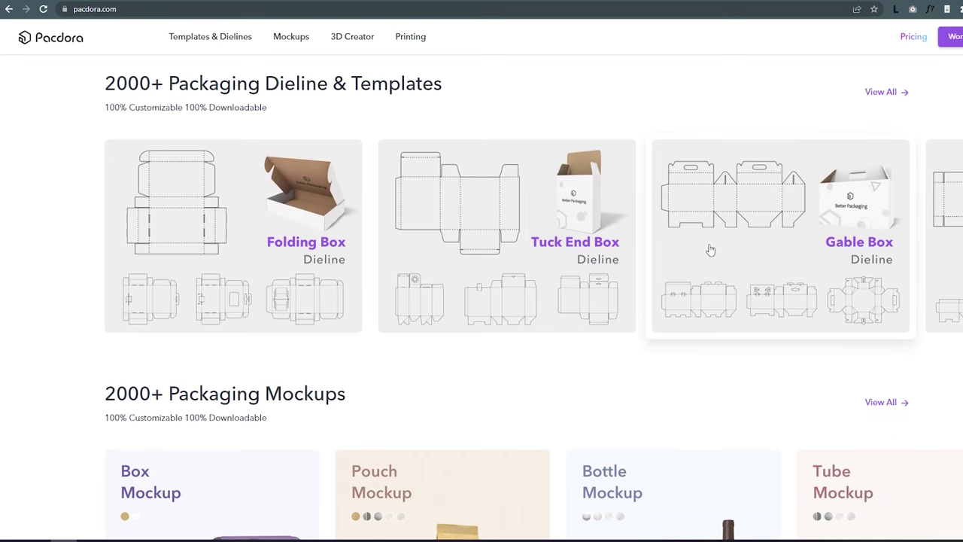
{"action": "scroll", "coordinate": [700, 260], "scroll_direction": "down", "scroll_amount": 3}
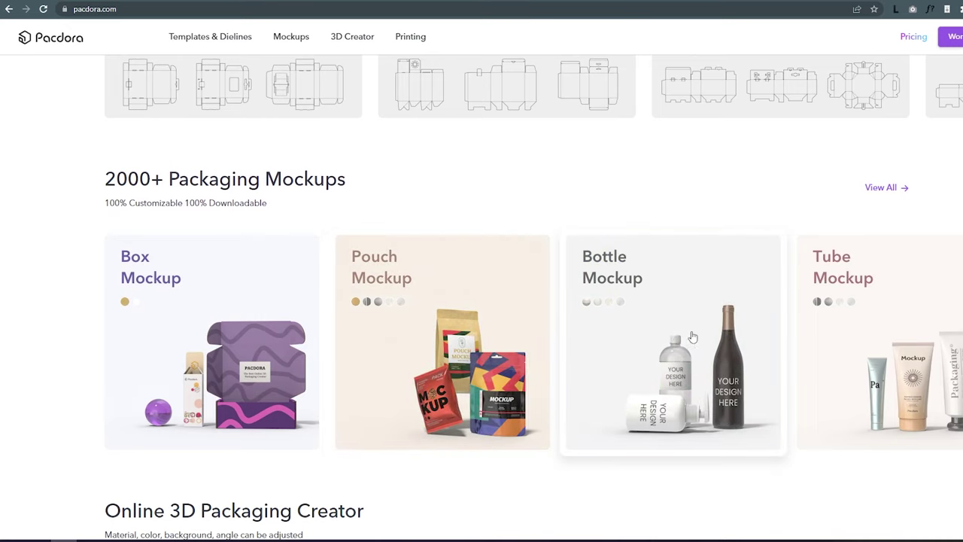
{"action": "scroll", "coordinate": [881, 347], "scroll_direction": "right", "scroll_amount": 5}
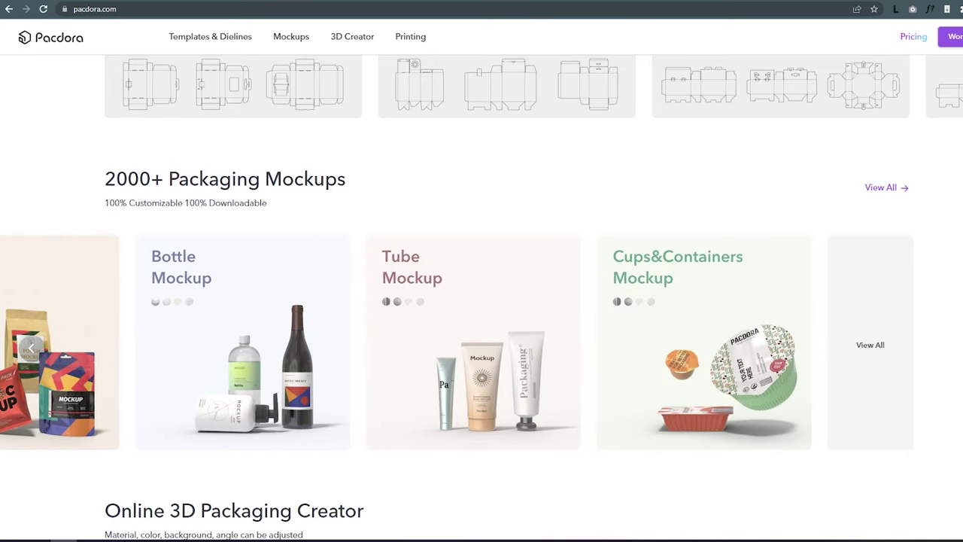
{"action": "scroll", "coordinate": [482, 301], "scroll_direction": "down", "scroll_amount": 4}
{"action": "scroll", "coordinate": [482, 301], "scroll_direction": "down", "scroll_amount": 4}
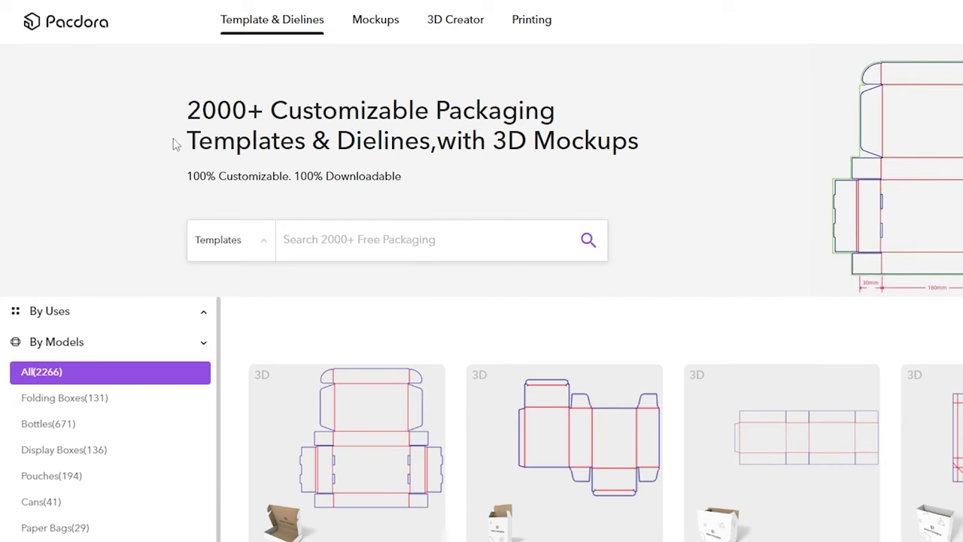
{"action": "scroll", "coordinate": [185, 90], "scroll_direction": "down", "scroll_amount": 4}
{"action": "scroll", "coordinate": [171, 51], "scroll_direction": "up", "scroll_amount": 1}
Step: Expand and browse the By Uses and By Models template category lists
{"action": "left_click", "coordinate": [171, 80]}
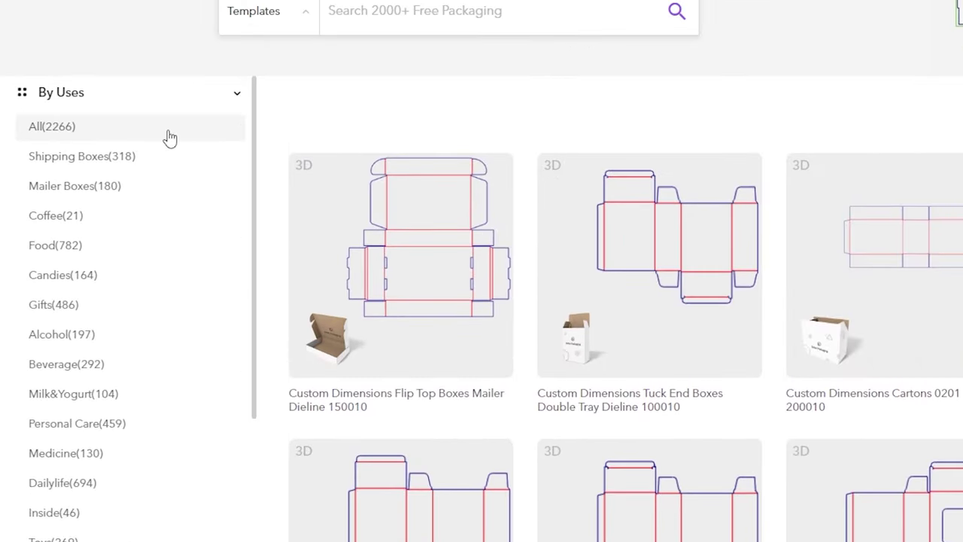
{"action": "scroll", "coordinate": [151, 128], "scroll_direction": "down", "scroll_amount": 1}
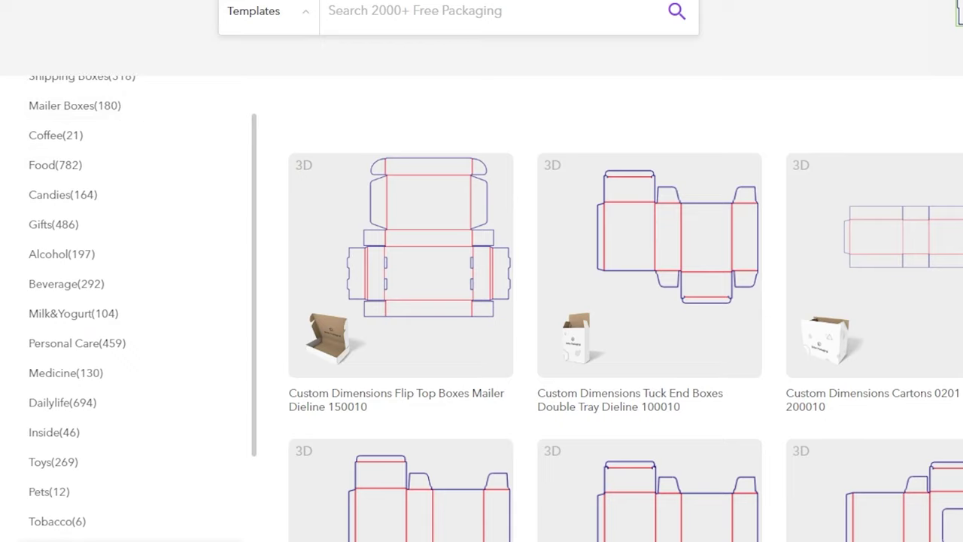
{"action": "scroll", "coordinate": [113, 225], "scroll_direction": "up", "scroll_amount": 1}
{"action": "left_click", "coordinate": [97, 93]}
{"action": "left_click", "coordinate": [112, 128]}
{"action": "left_click", "coordinate": [113, 127]}
{"action": "scroll", "coordinate": [129, 213], "scroll_direction": "down", "scroll_amount": 1}
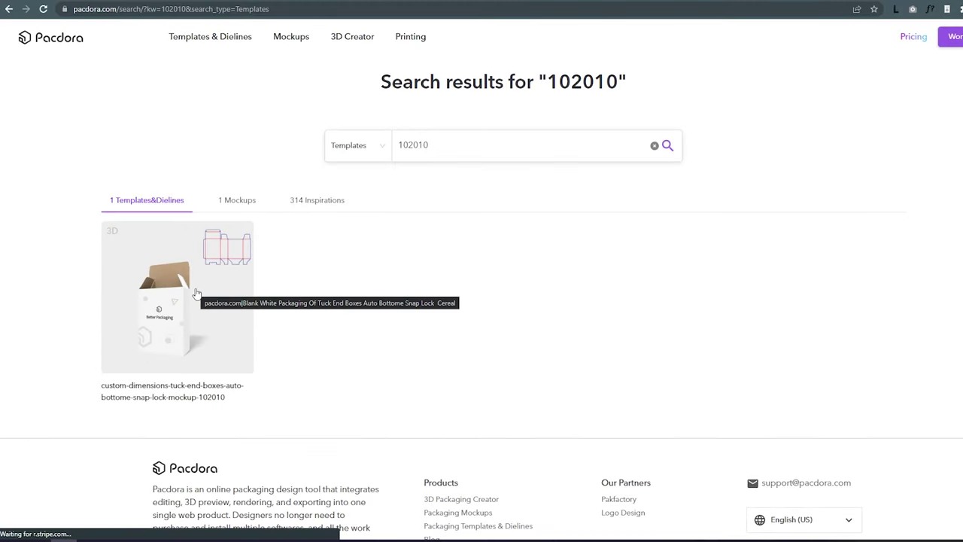
Step: Open the 102010 tuck end box template and set length, width and height to 3.5 in
{"action": "left_click", "coordinate": [196, 293]}
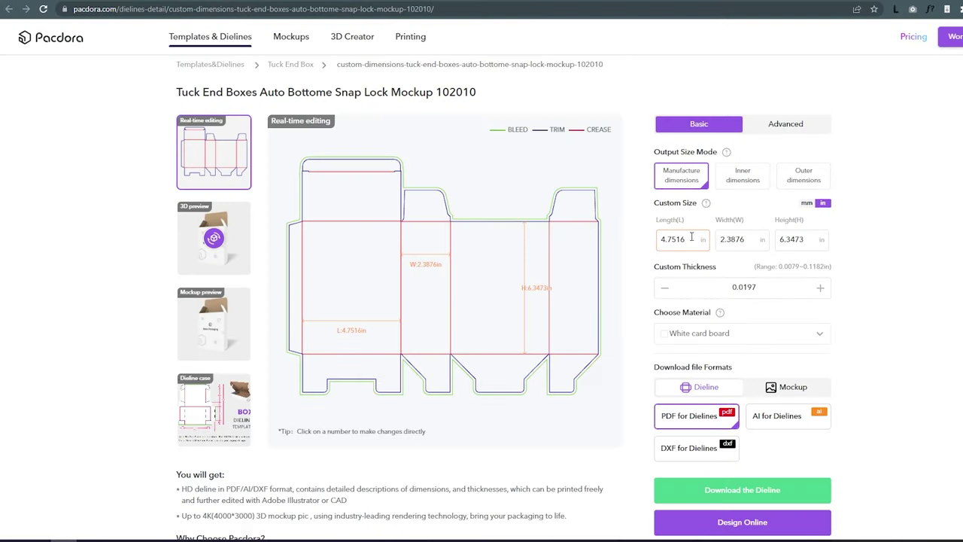
{"action": "left_click", "coordinate": [692, 238]}
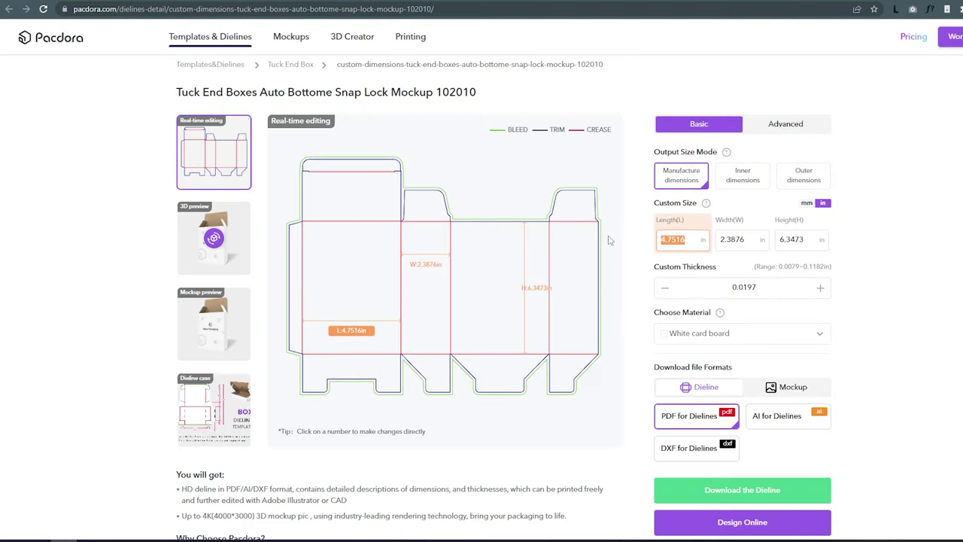
{"action": "type", "text": "3.5"}
{"action": "key", "text": "Tab"}
{"action": "type", "text": "3.5"}
{"action": "key", "text": "Tab"}
{"action": "type", "text": "3.5"}
{"action": "left_click", "coordinate": [610, 240]}
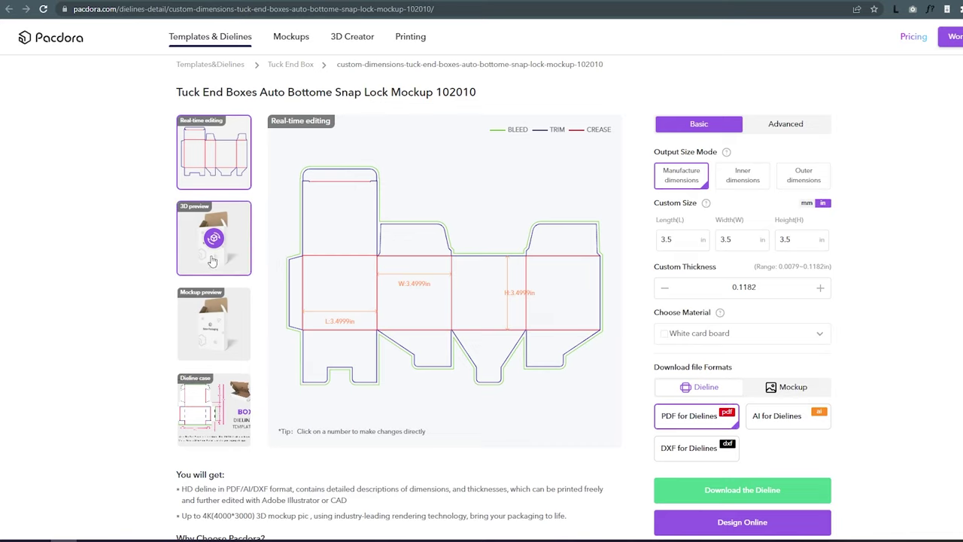
Step: Preview the box in 3D: open the lid, change views, auto-rotate, then unfold it flat
{"action": "left_click", "coordinate": [213, 241]}
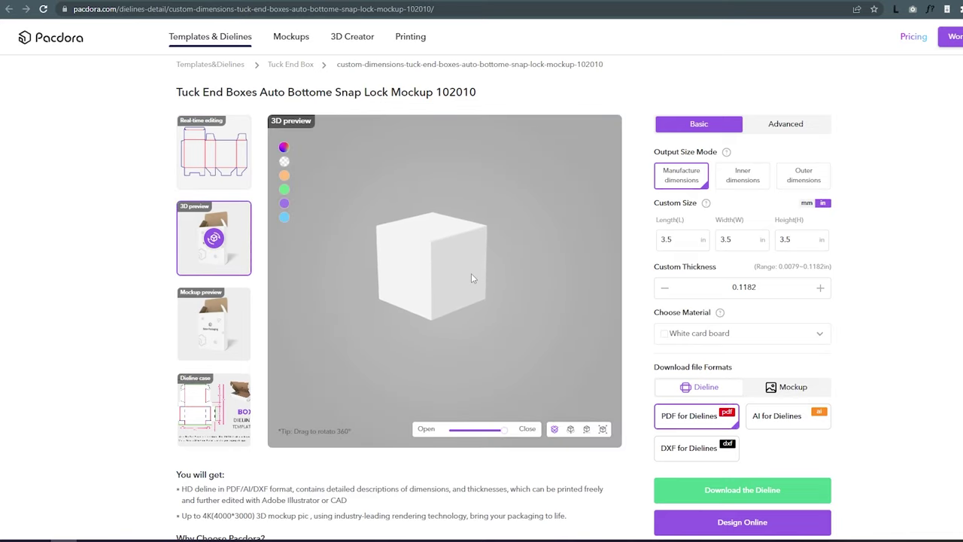
{"action": "left_click_drag", "start_coordinate": [505, 437], "coordinate": [685, 151]}
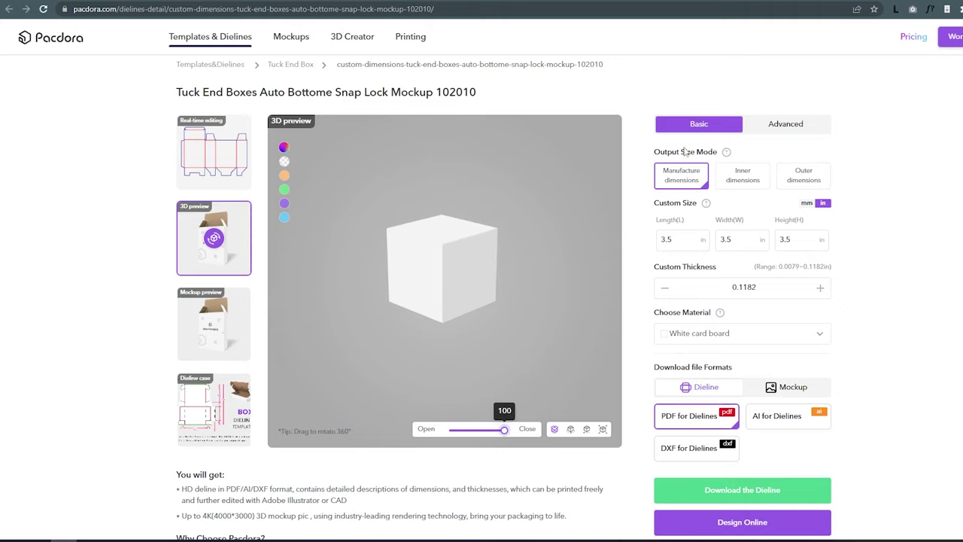
{"action": "left_click", "coordinate": [603, 430]}
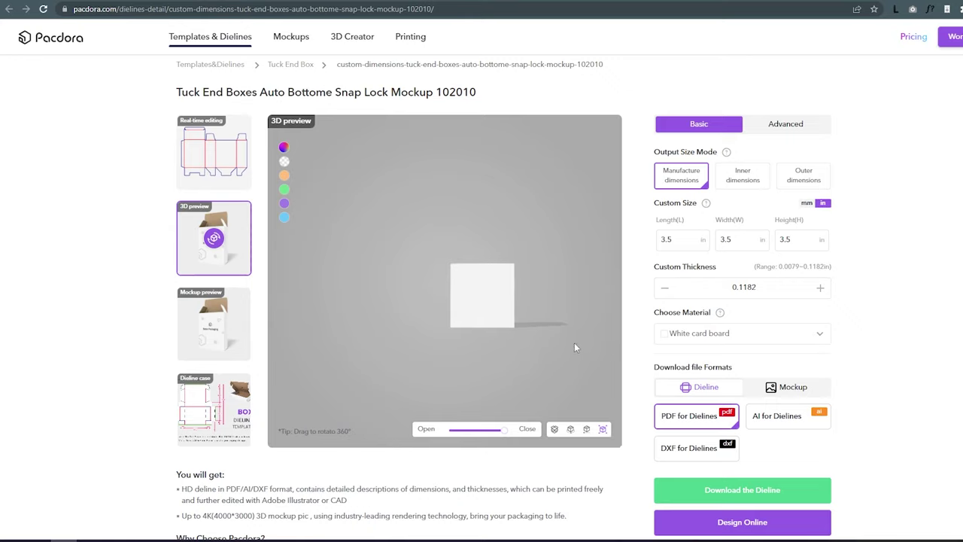
{"action": "left_click", "coordinate": [586, 429]}
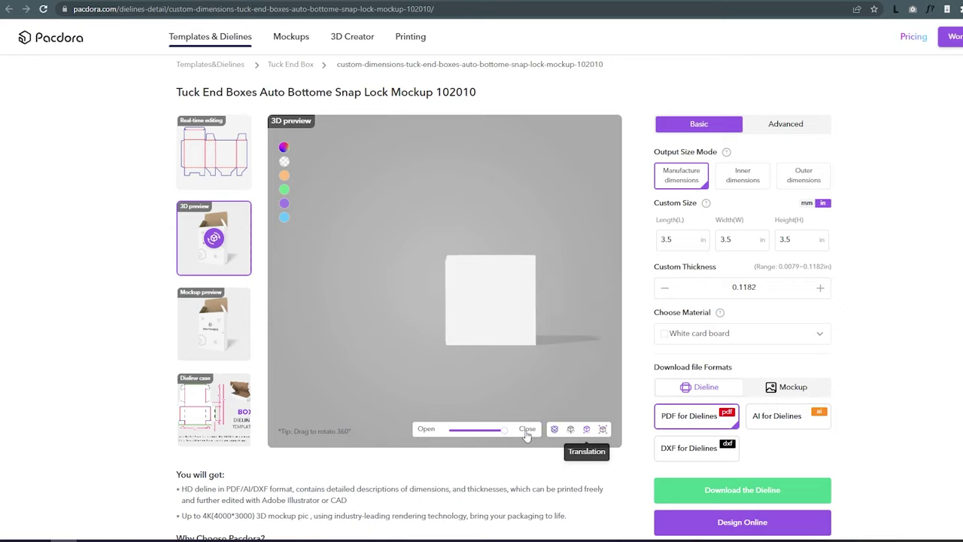
{"action": "left_click_drag", "start_coordinate": [503, 430], "coordinate": [499, 433]}
{"action": "left_click", "coordinate": [571, 429]}
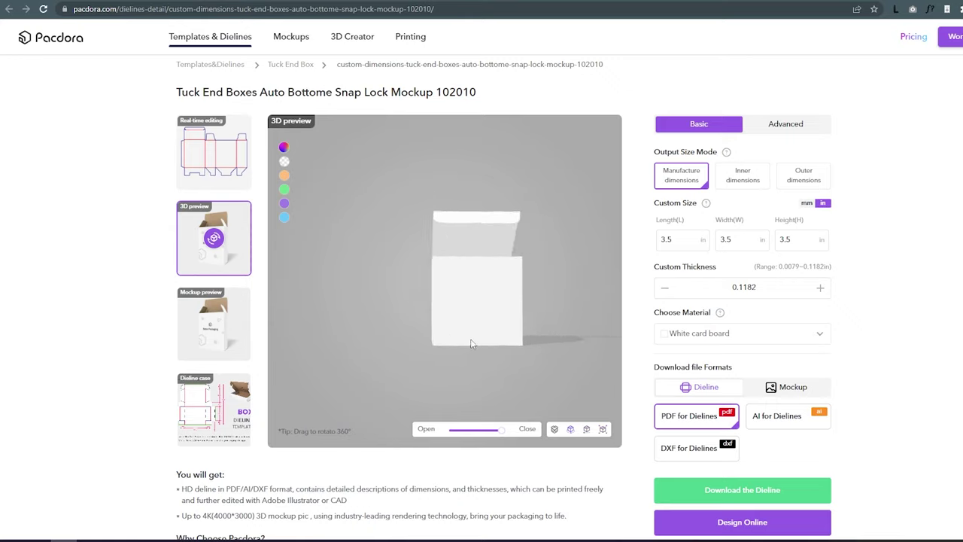
{"action": "left_click", "coordinate": [554, 430]}
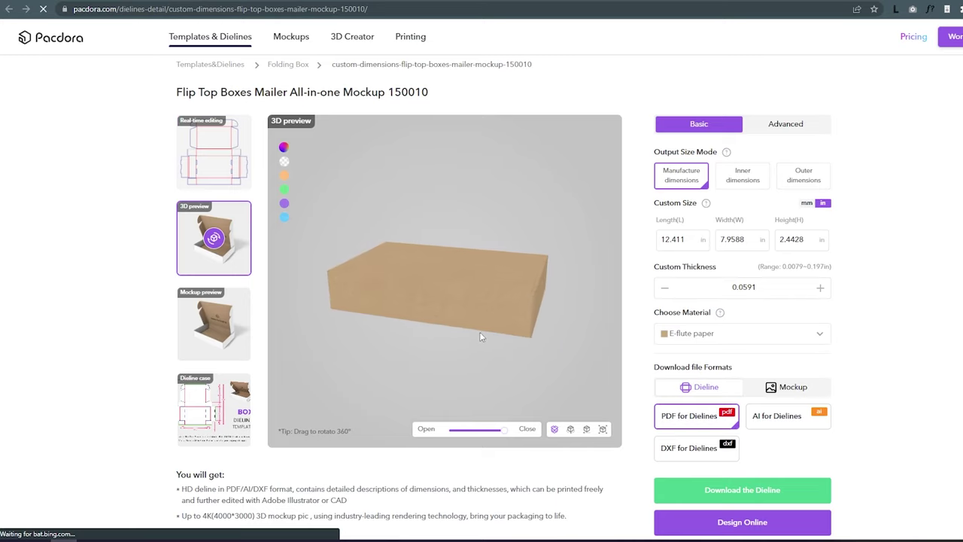
{"action": "left_click", "coordinate": [555, 429]}
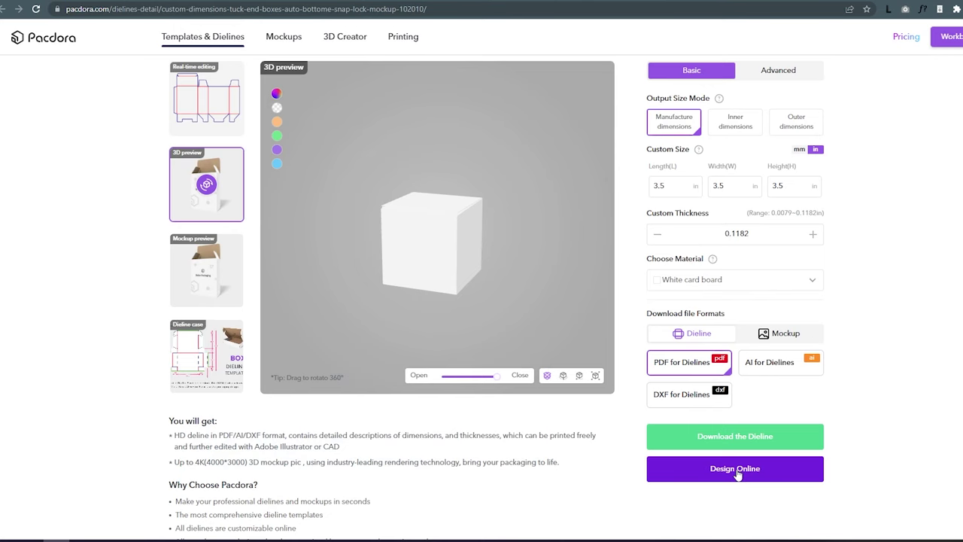
Step: Open the dieline in Design Online and choose PDF as the dieline download format
{"action": "left_click", "coordinate": [735, 469]}
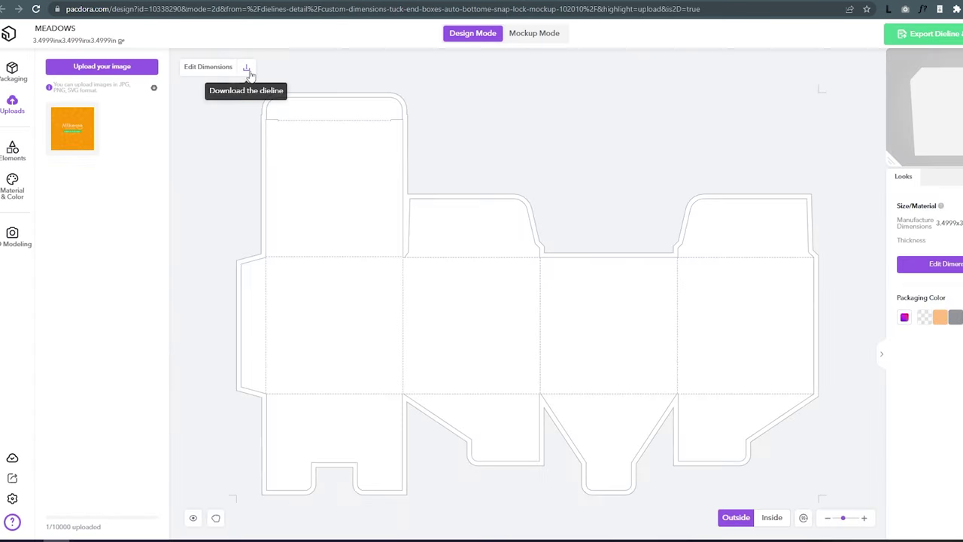
{"action": "left_click", "coordinate": [247, 70]}
{"action": "left_click", "coordinate": [750, 380]}
Step: Export the dieline PDF, rename Layer 1 to DIELINE, and add DESIGN and BACKGROUND layers beneath it
{"action": "left_click", "coordinate": [745, 419]}
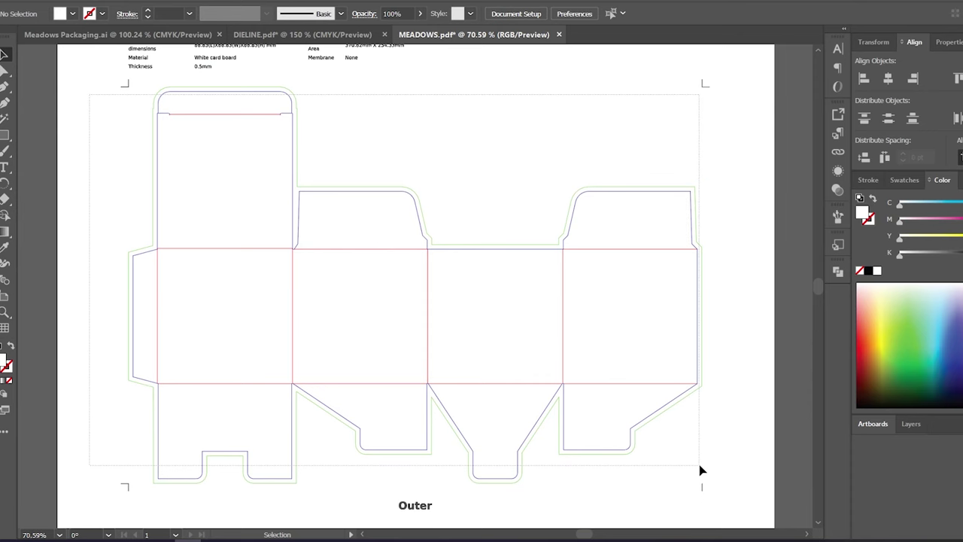
{"action": "left_click", "coordinate": [700, 470]}
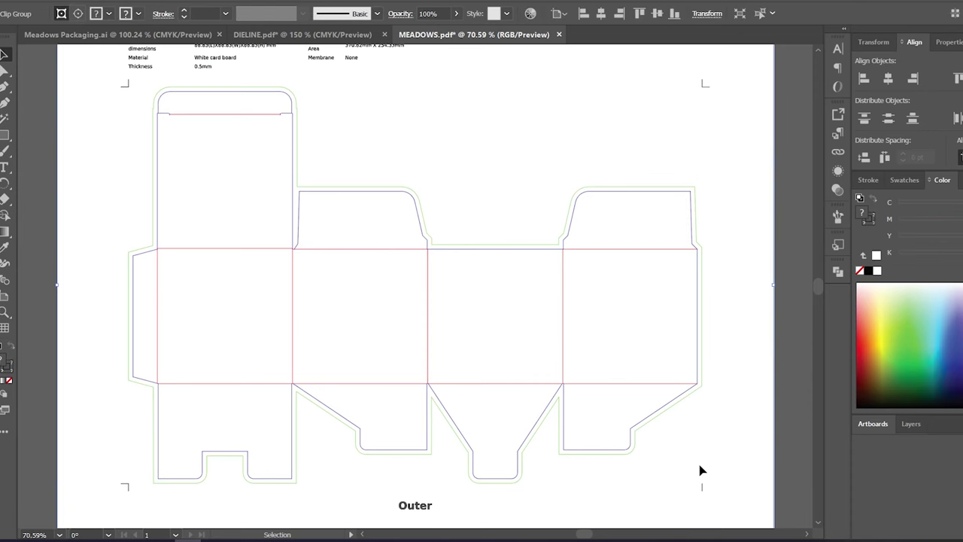
{"action": "double_click", "coordinate": [931, 392]}
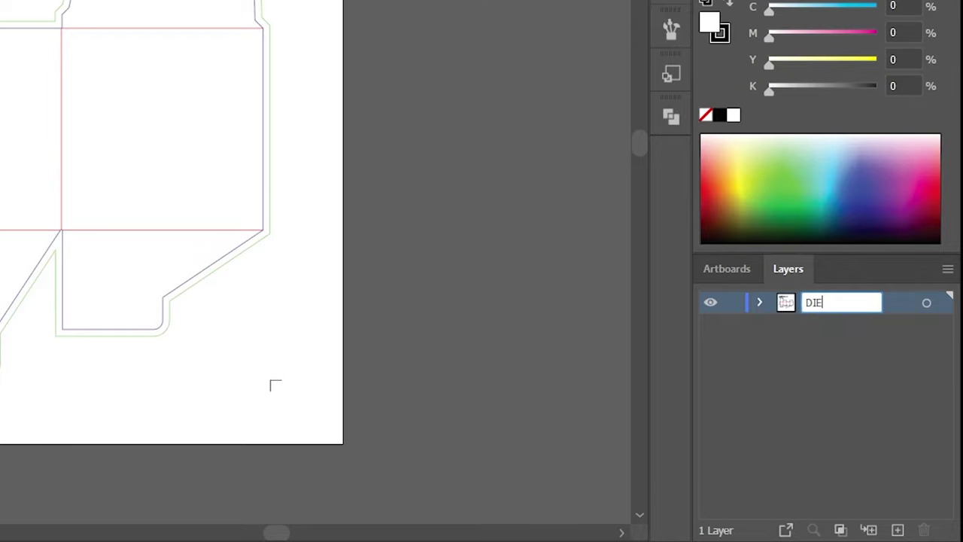
{"action": "key", "text": "Return"}
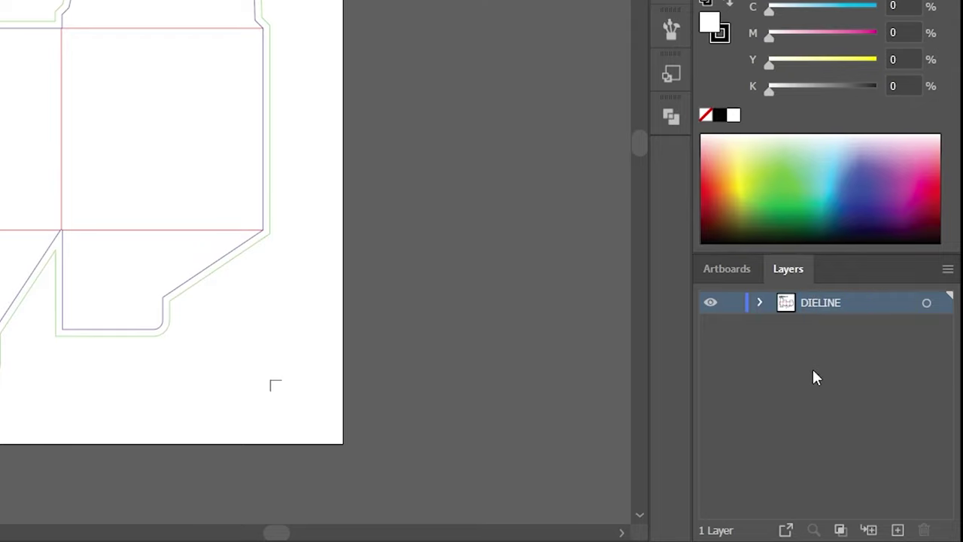
{"action": "left_click", "coordinate": [897, 530]}
{"action": "double_click", "coordinate": [821, 302]}
{"action": "type", "text": "DESIGN"}
{"action": "key", "text": "Return"}
{"action": "left_click_drag", "start_coordinate": [817, 308], "coordinate": [848, 374]}
{"action": "key", "text": "ctrl+l"}
{"action": "double_click", "coordinate": [822, 324]}
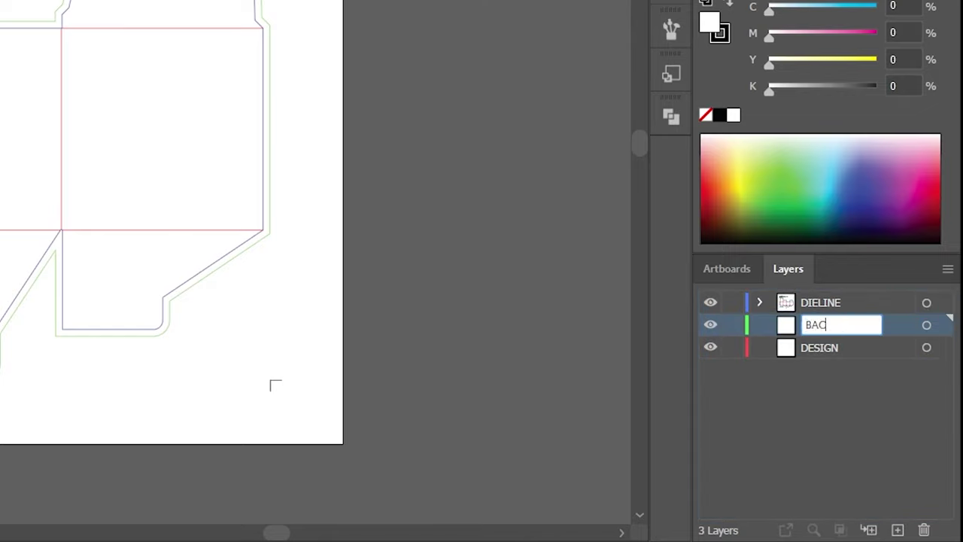
{"action": "left_click_drag", "start_coordinate": [838, 333], "coordinate": [836, 356]}
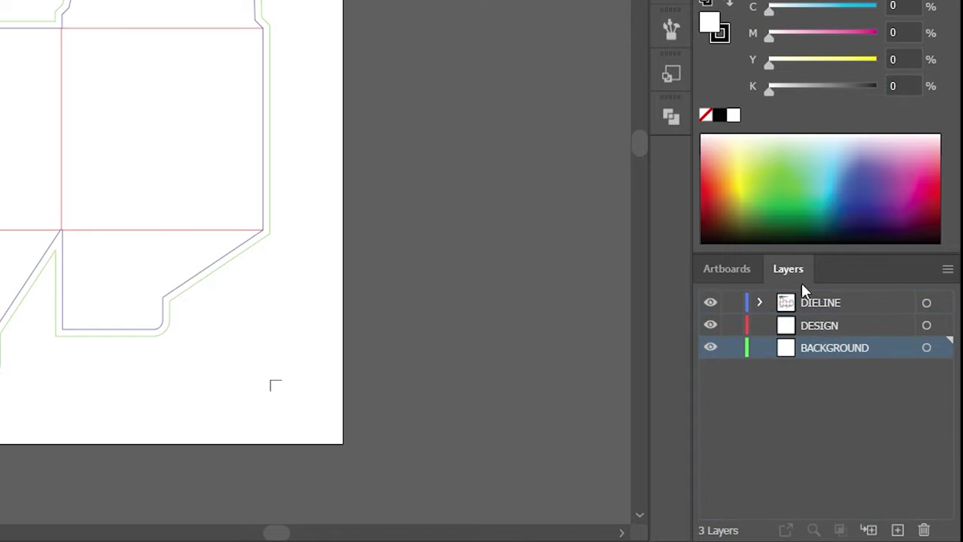
Step: Paste a copy of the outer dieline outline in place on BACKGROUND with a near-white fill
{"action": "double_click", "coordinate": [267, 22]}
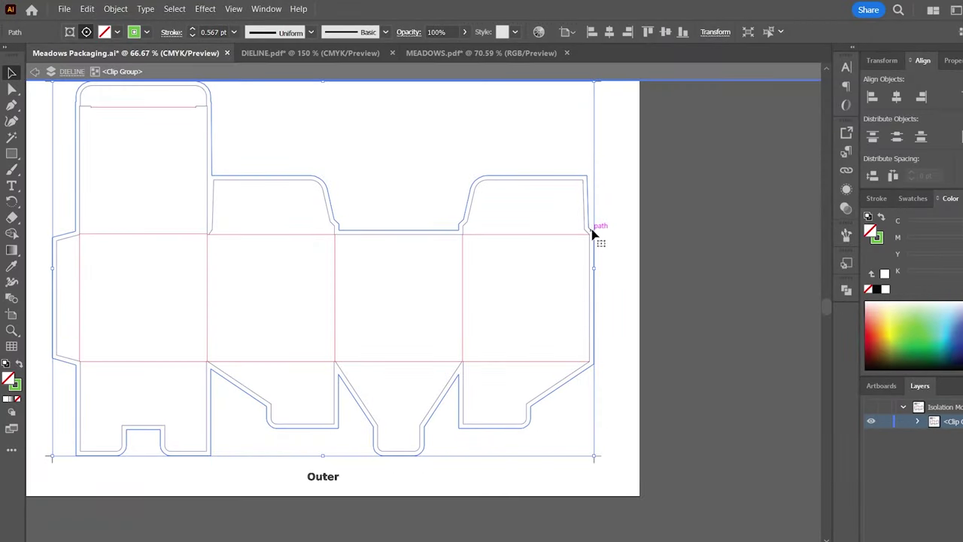
{"action": "left_click", "coordinate": [270, 29]}
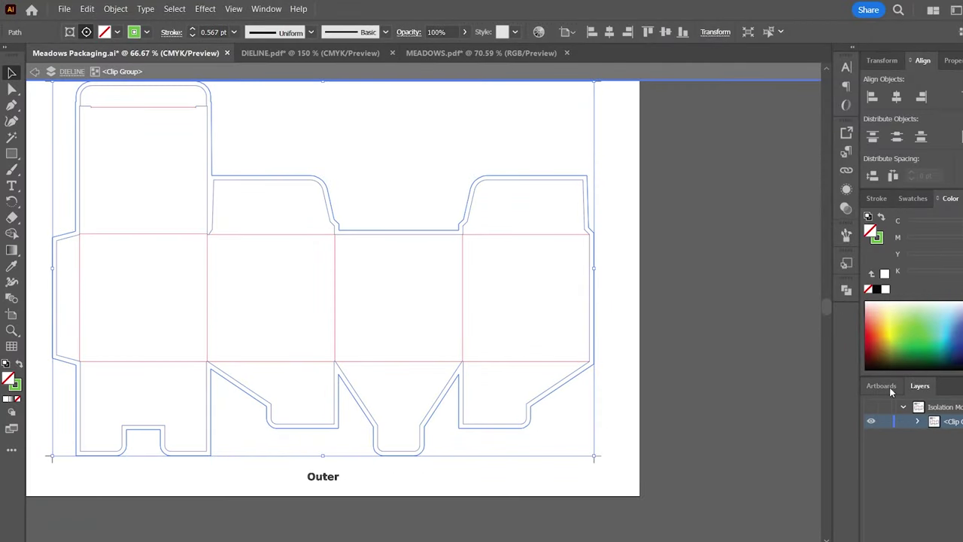
{"action": "key", "text": "Escape"}
{"action": "left_click", "coordinate": [87, 8]}
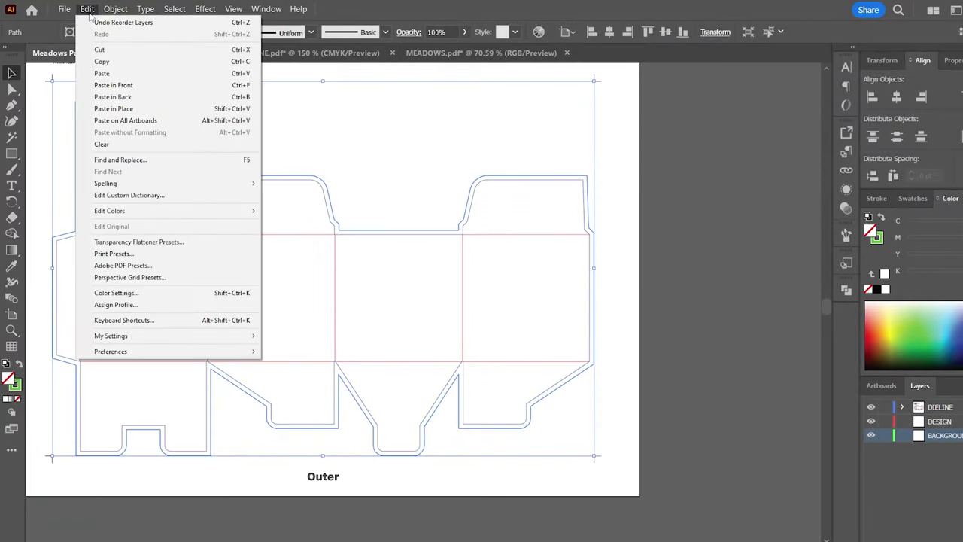
{"action": "left_click", "coordinate": [113, 109]}
{"action": "key", "text": "shift+x"}
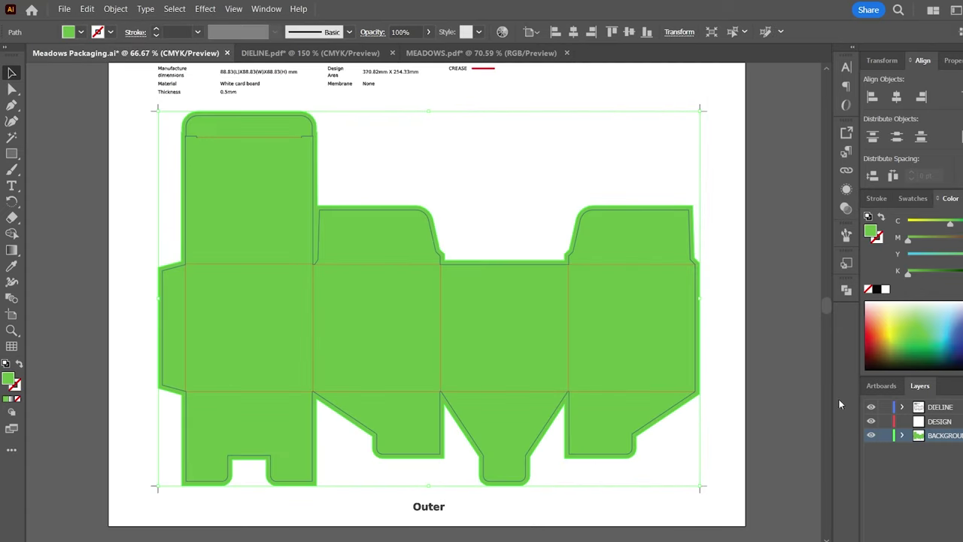
{"action": "double_click", "coordinate": [8, 380]}
{"action": "key", "text": "Return"}
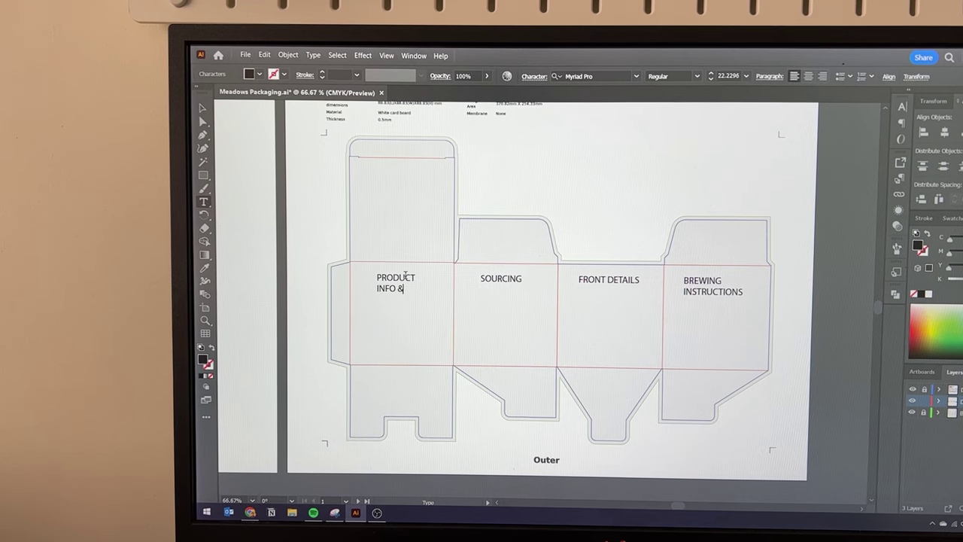
Step: Restack the front info text: move 100% PURE, SOURCE and NOTES up, resize NET WT. and NO. OF SERVINGS
{"action": "type", "text": "TS"}
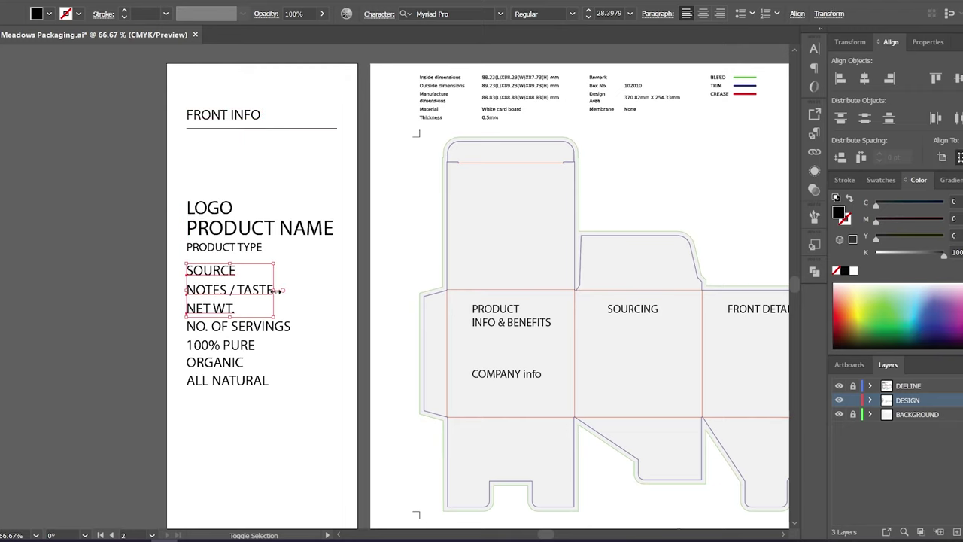
{"action": "left_click_drag", "start_coordinate": [278, 290], "coordinate": [246, 390]}
{"action": "left_click_drag", "start_coordinate": [301, 259], "coordinate": [211, 286]}
{"action": "left_click_drag", "start_coordinate": [236, 397], "coordinate": [217, 391]}
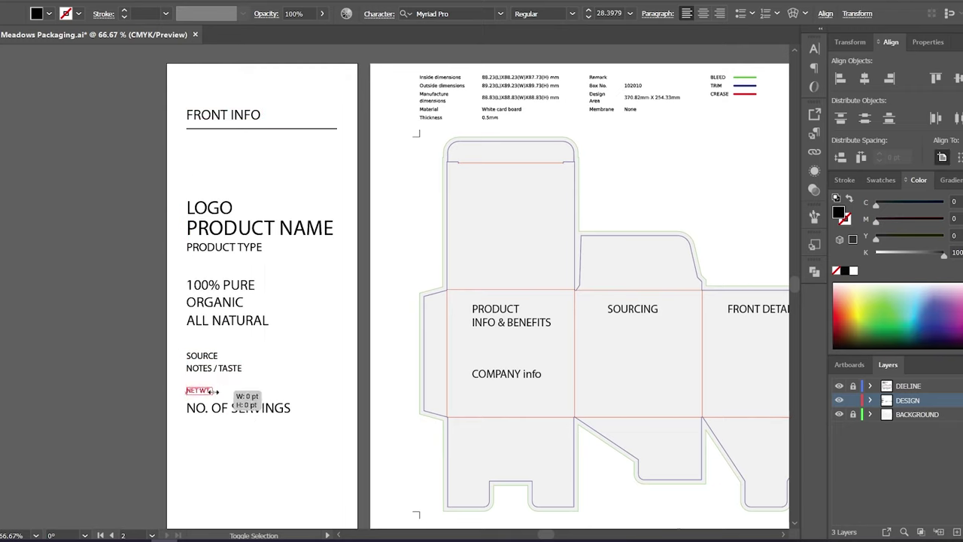
{"action": "left_click_drag", "start_coordinate": [210, 301], "coordinate": [211, 280]}
{"action": "left_click_drag", "start_coordinate": [202, 342], "coordinate": [202, 322]}
{"action": "left_click_drag", "start_coordinate": [291, 412], "coordinate": [200, 346]}
{"action": "left_click_drag", "start_coordinate": [226, 403], "coordinate": [217, 340]}
Step: Select all the front panel text blocks and move them up into a compact stack
{"action": "left_click", "coordinate": [252, 282]}
{"action": "left_click_drag", "start_coordinate": [178, 197], "coordinate": [267, 381]}
{"action": "key", "text": "ctrl+1"}
{"action": "left_click", "coordinate": [240, 328]}
{"action": "key", "text": "ctrl+minus"}
{"action": "key", "text": "ctrl+1"}
{"action": "scroll", "coordinate": [269, 334], "scroll_direction": "up", "scroll_amount": 3}
{"action": "left_click_drag", "start_coordinate": [196, 299], "coordinate": [193, 214]}
{"action": "left_click", "coordinate": [327, 486]}
{"action": "type", "text": "co"}
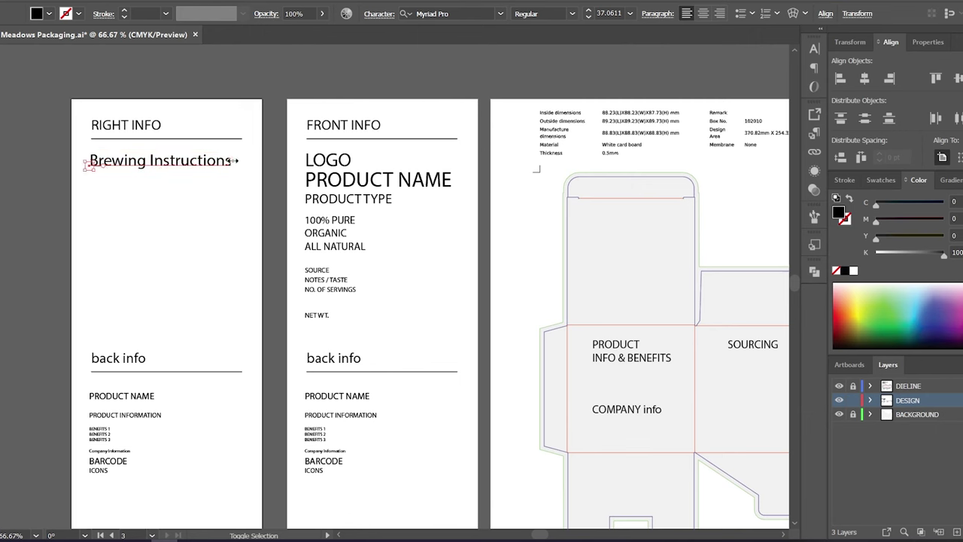
Step: Move the placed Procreate label sketch beside the dieline artboard
{"action": "left_click", "coordinate": [221, 209]}
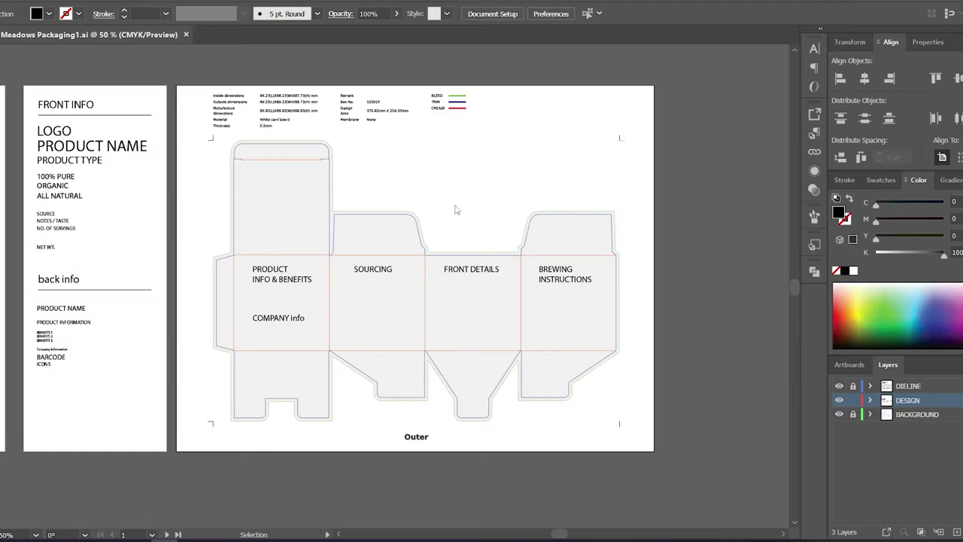
{"action": "mouse_move", "coordinate": [455, 210]}
{"action": "left_mouse_down"}
{"action": "mouse_move", "coordinate": [549, 222]}
{"action": "mouse_move", "coordinate": [415, 224]}
{"action": "mouse_move", "coordinate": [301, 248]}
{"action": "mouse_move", "coordinate": [397, 250]}
{"action": "mouse_move", "coordinate": [683, 332]}
{"action": "left_mouse_up"}
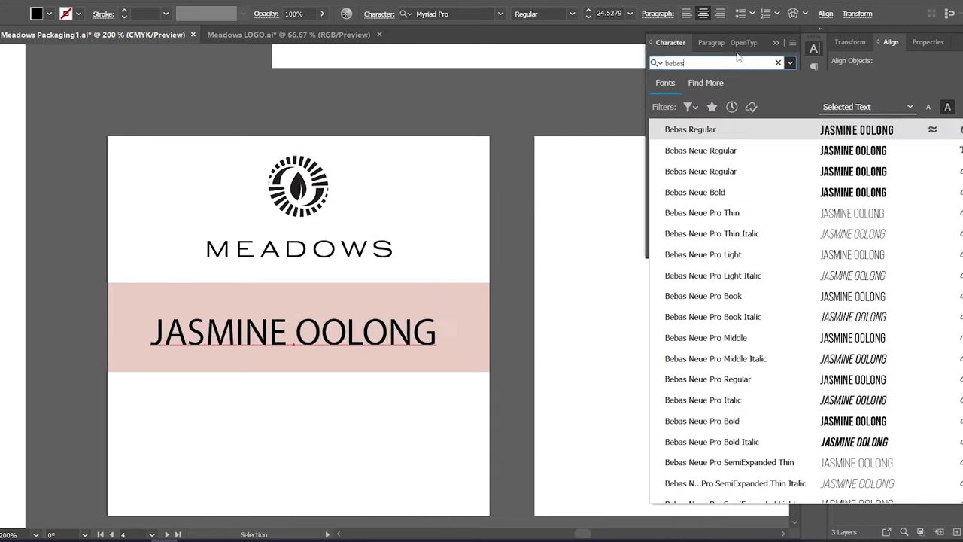
Step: Set the JASMINE OOLONG title in Bebas Neue Pro Expanded Bold with tracking 200
{"action": "key", "text": "Down"}
{"action": "key", "text": "Down"}
{"action": "key", "text": "Down"}
{"action": "key", "text": "Down"}
{"action": "key", "text": "Down"}
{"action": "key", "text": "Down"}
{"action": "key", "text": "Down"}
{"action": "key", "text": "Down"}
{"action": "key", "text": "Down"}
{"action": "key", "text": "Down"}
{"action": "key", "text": "Down"}
{"action": "key", "text": "Down"}
{"action": "key", "text": "Down"}
{"action": "key", "text": "Down"}
{"action": "key", "text": "Down"}
{"action": "key", "text": "Down"}
{"action": "key", "text": "Down"}
{"action": "key", "text": "Down"}
{"action": "key", "text": "Down"}
{"action": "key", "text": "Down"}
{"action": "key", "text": "Return"}
{"action": "type", "text": "200"}
{"action": "key", "text": "Return"}
{"action": "left_click", "coordinate": [433, 232]}
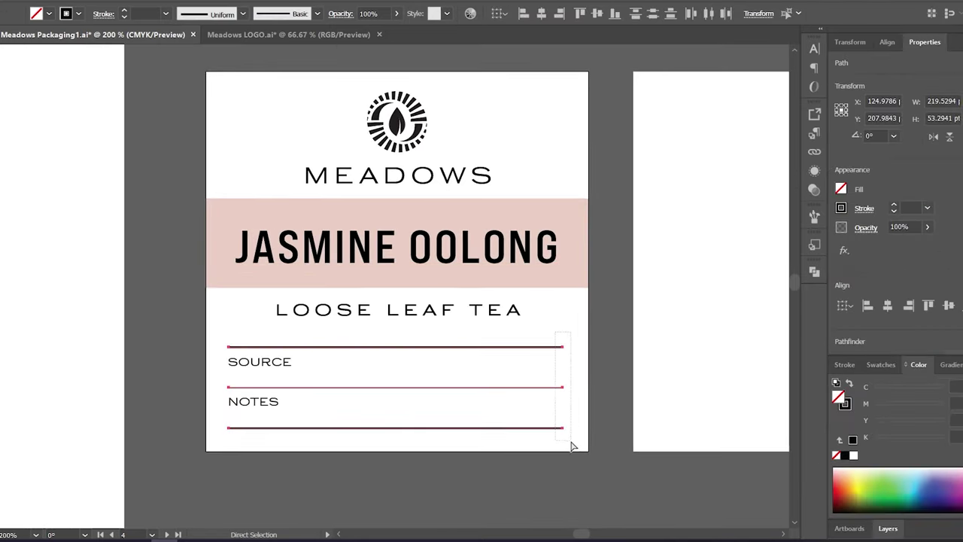
Step: Adjust the rule lines, then position the SERVINGS label and the 100% PURE & NATURAL tagline
{"action": "left_click_drag", "start_coordinate": [572, 447], "coordinate": [567, 434]}
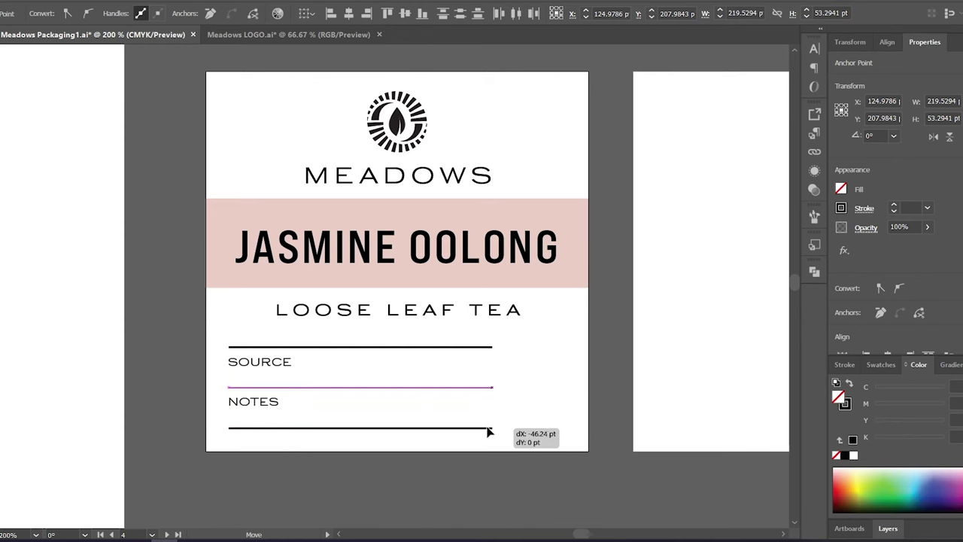
{"action": "left_click_drag", "start_coordinate": [251, 412], "coordinate": [306, 407]}
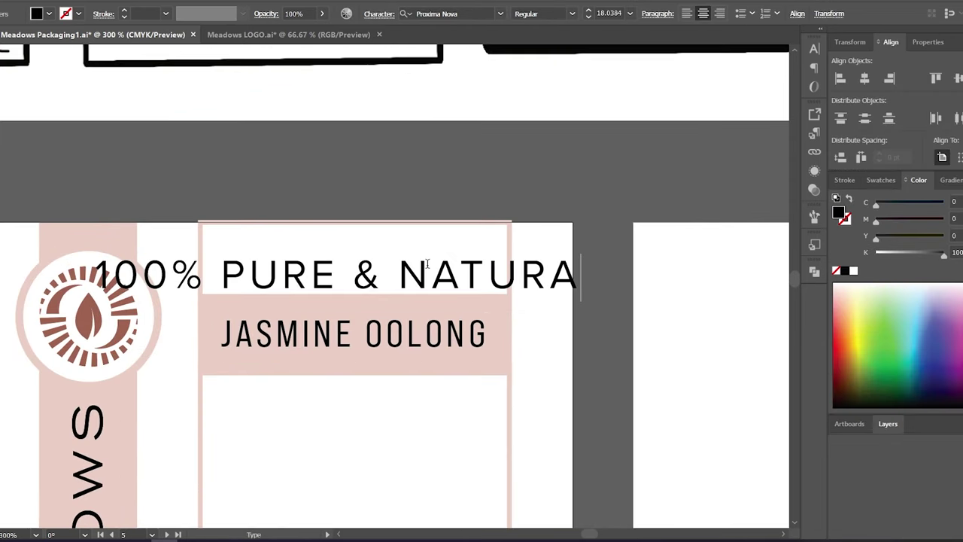
{"action": "type", "text": "L"}
{"action": "key", "text": "Escape"}
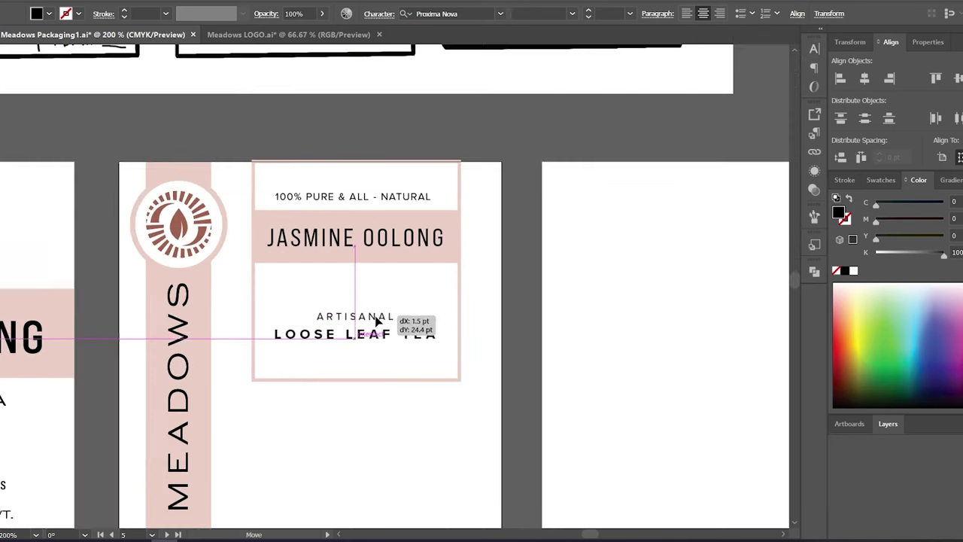
{"action": "left_click_drag", "start_coordinate": [387, 312], "coordinate": [393, 324]}
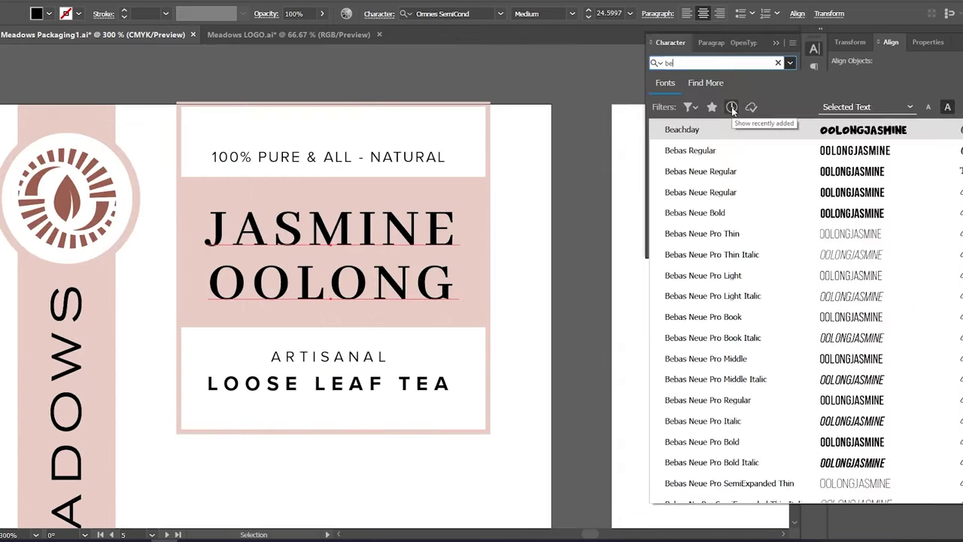
Step: Switch the title to Bebas Neue Regular, align the rule line, and scale the jasmine flower to about 57 pt
{"action": "type", "text": "bas"}
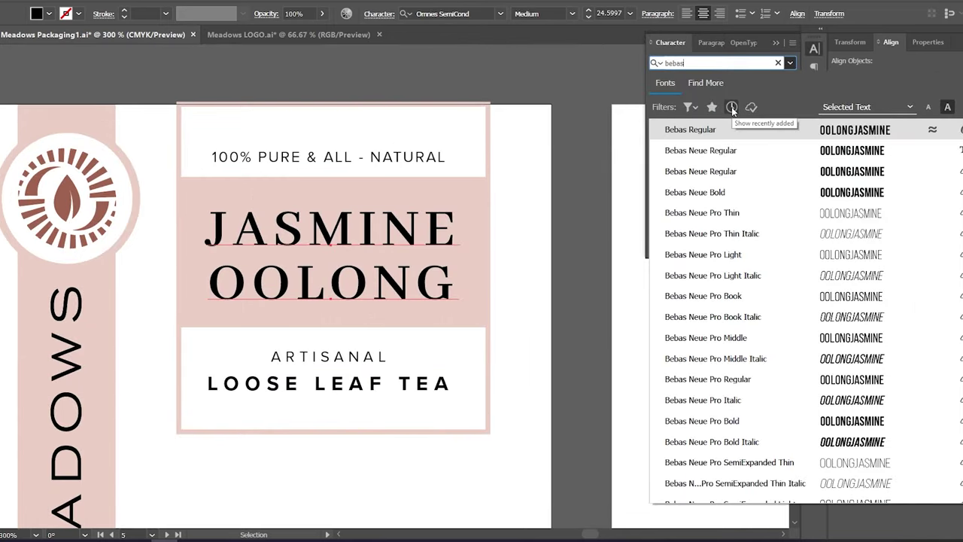
{"action": "left_click", "coordinate": [700, 150]}
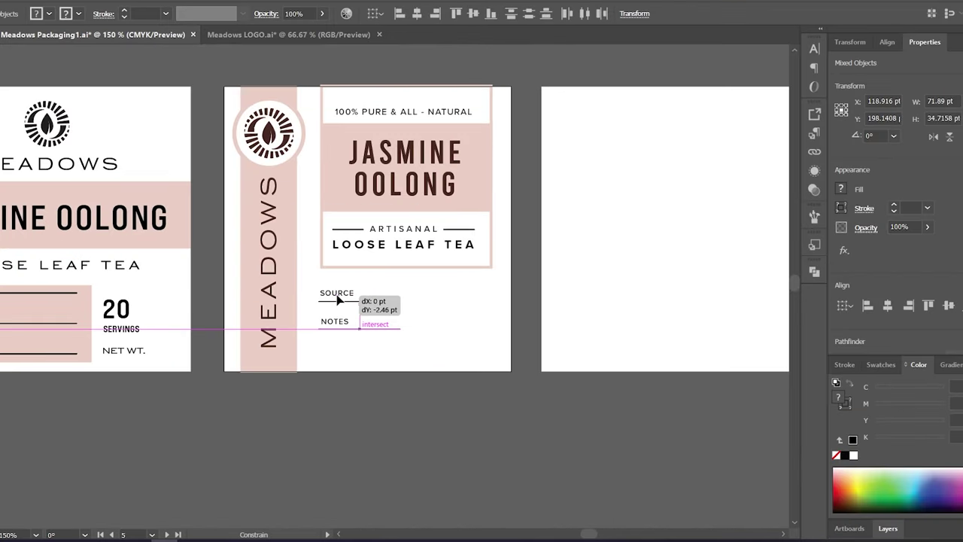
{"action": "left_click_drag", "start_coordinate": [338, 300], "coordinate": [338, 298]}
{"action": "left_click", "coordinate": [458, 331]}
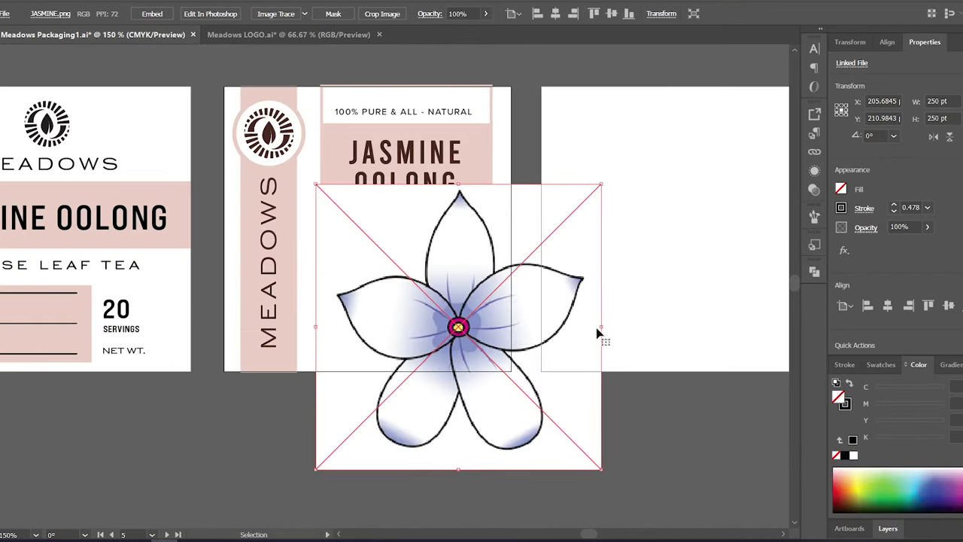
{"action": "left_click_drag", "start_coordinate": [598, 333], "coordinate": [457, 385]}
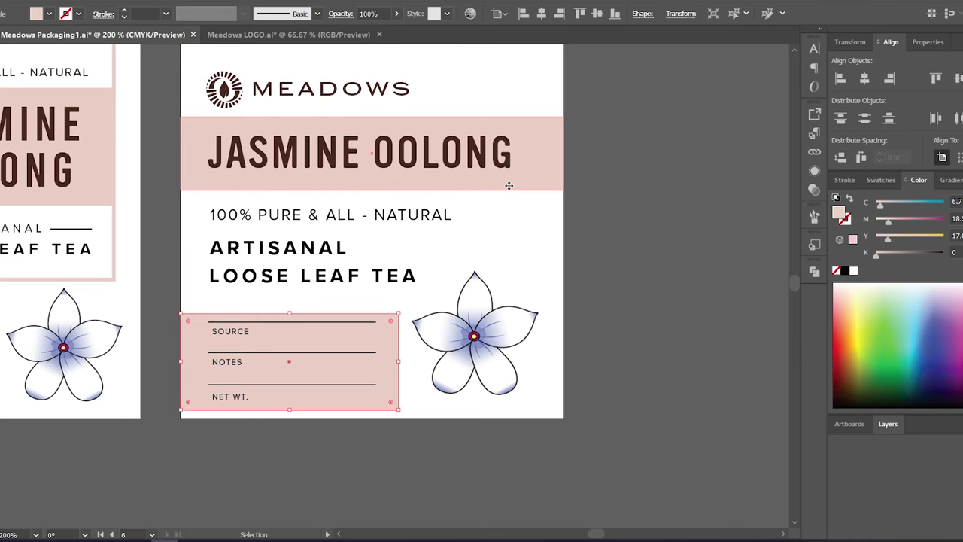
{"action": "left_click_drag", "start_coordinate": [183, 329], "coordinate": [184, 322]}
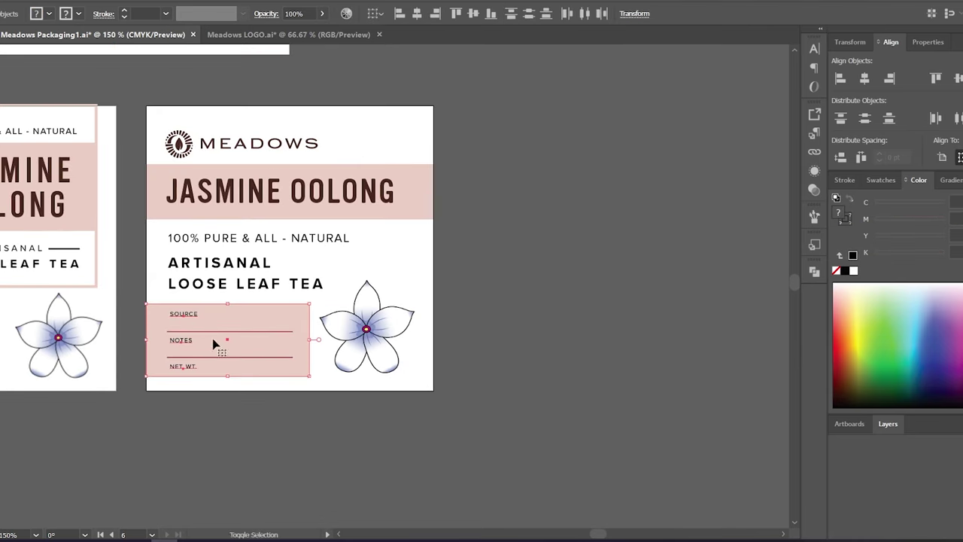
{"action": "left_click", "coordinate": [271, 410]}
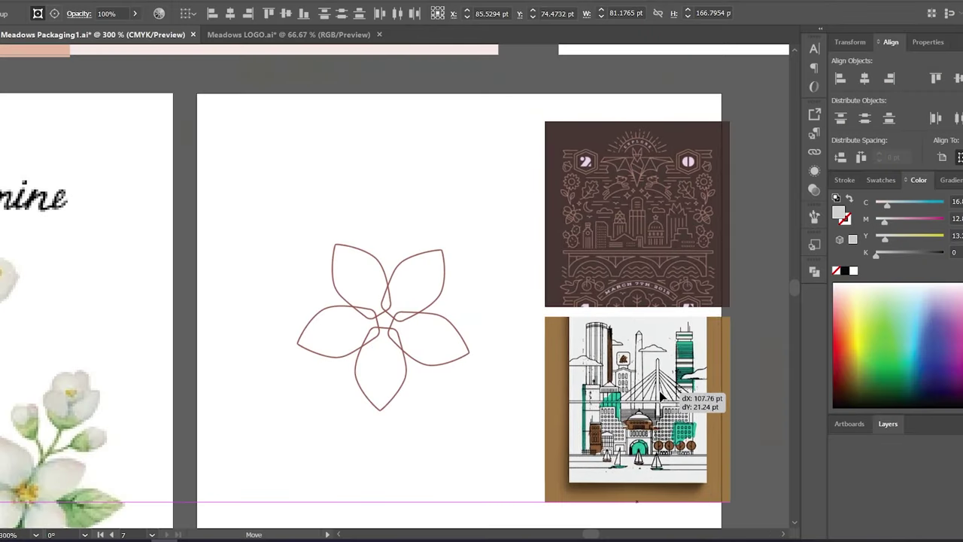
Step: Enlarge the radial-repeat flower's radius, set six petals, and position its filled pieces and dots
{"action": "left_click_drag", "start_coordinate": [662, 396], "coordinate": [673, 397]}
{"action": "left_click", "coordinate": [485, 391]}
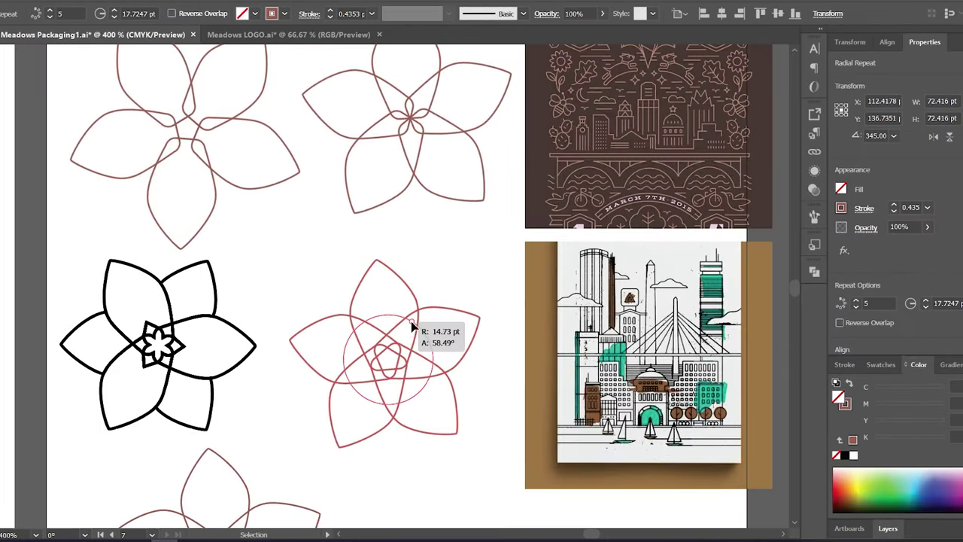
{"action": "left_click_drag", "start_coordinate": [433, 339], "coordinate": [429, 314]}
{"action": "left_click_drag", "start_coordinate": [511, 366], "coordinate": [516, 360]}
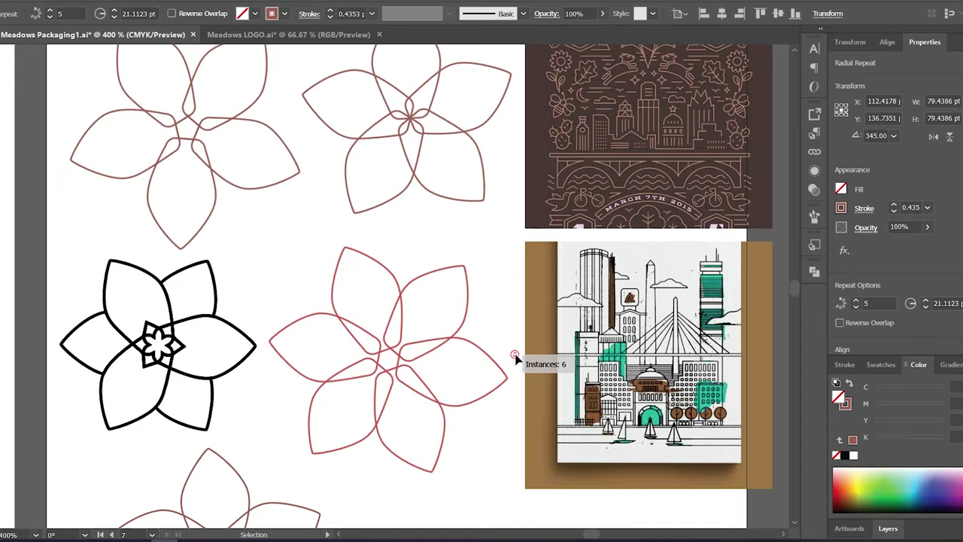
{"action": "left_click_drag", "start_coordinate": [349, 304], "coordinate": [350, 308]}
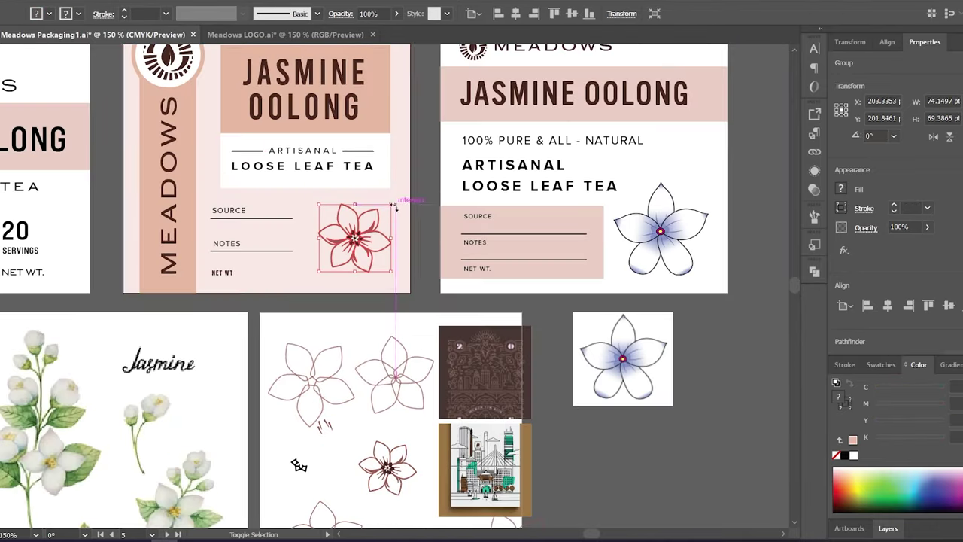
{"action": "left_click_drag", "start_coordinate": [545, 274], "coordinate": [538, 258]}
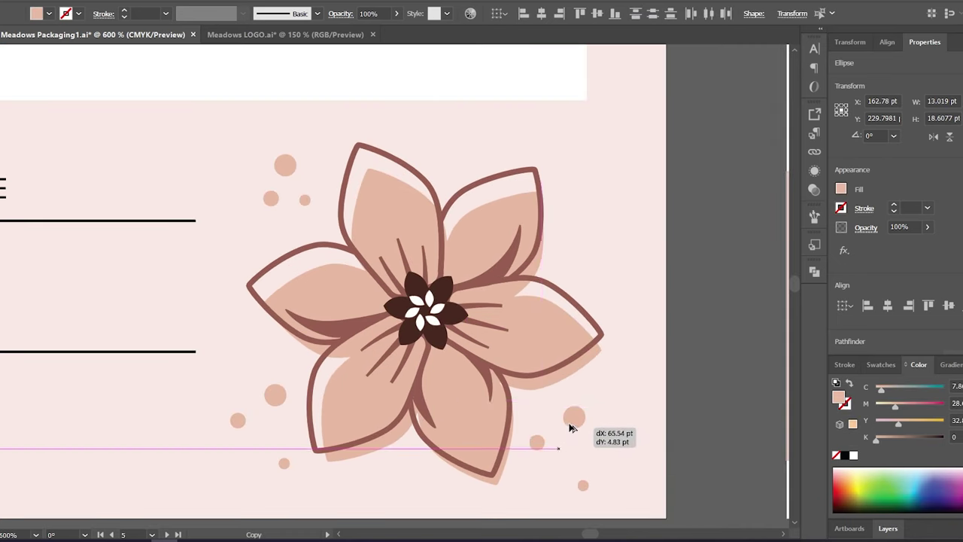
{"action": "left_click_drag", "start_coordinate": [577, 430], "coordinate": [588, 425]}
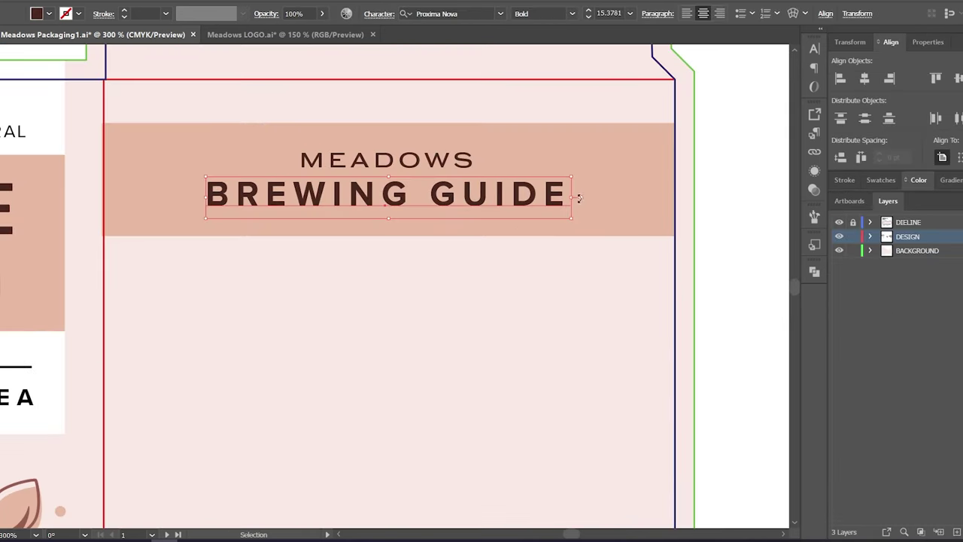
Step: Enlarge the BREWING GUIDE heading and place a lorem paragraph beside its circle
{"action": "left_click_drag", "start_coordinate": [579, 198], "coordinate": [607, 200]}
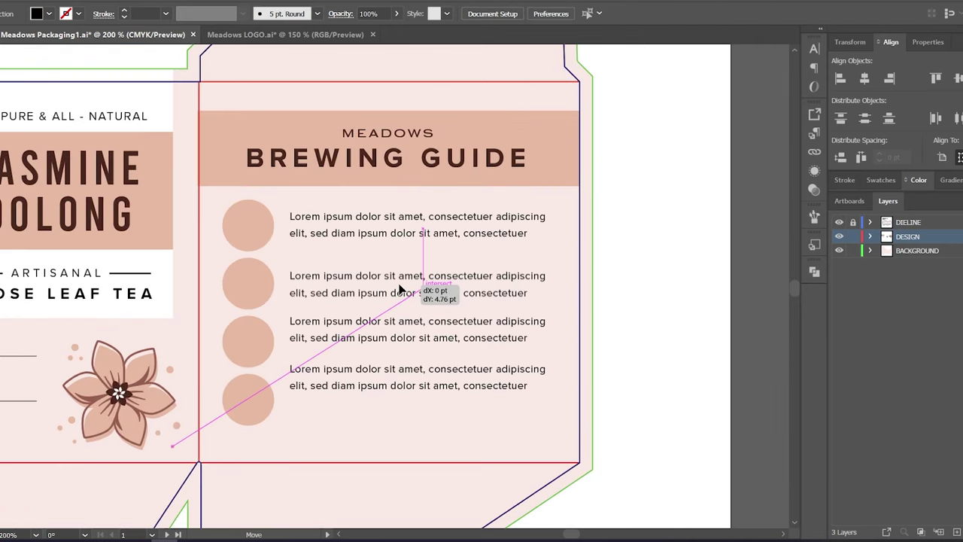
{"action": "left_click_drag", "start_coordinate": [399, 345], "coordinate": [381, 402]}
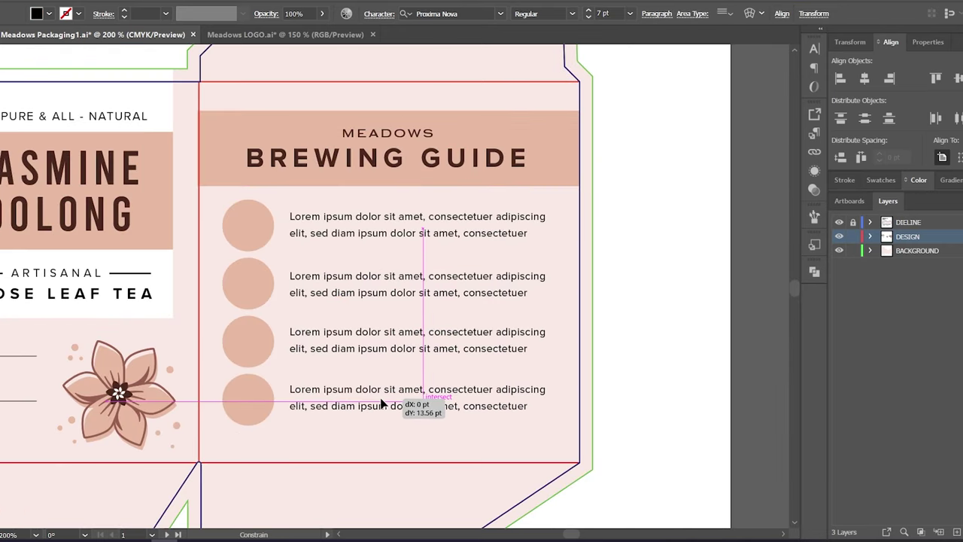
{"action": "left_click_drag", "start_coordinate": [382, 402], "coordinate": [381, 403]}
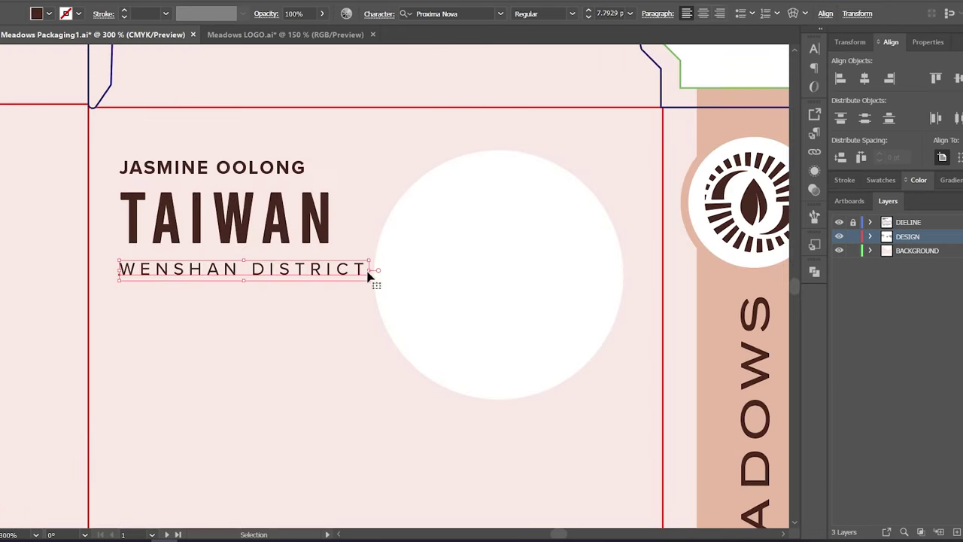
Step: Narrow the WENSHAN DISTRICT label frame and reflow the Taiwan description paragraph lower down
{"action": "left_click_drag", "start_coordinate": [370, 275], "coordinate": [312, 273]}
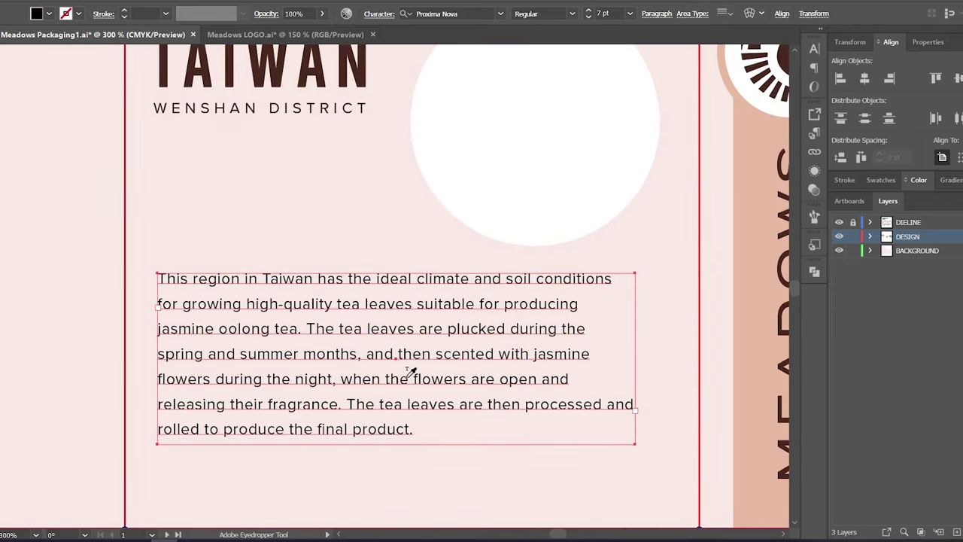
{"action": "key", "text": "ctrl+minus"}
{"action": "key", "text": "ctrl+minus"}
{"action": "left_click_drag", "start_coordinate": [374, 329], "coordinate": [377, 341]}
{"action": "left_click_drag", "start_coordinate": [511, 357], "coordinate": [522, 329]}
Step: Lower TAIWAN and WENSHAN DISTRICT, and paste a flower graphic above them
{"action": "left_click_drag", "start_coordinate": [327, 203], "coordinate": [340, 277]}
{"action": "key", "text": "ctrl+plus"}
{"action": "key", "text": "ctrl+v"}
{"action": "mouse_move", "coordinate": [280, 265]}
{"action": "left_mouse_down"}
{"action": "mouse_move", "coordinate": [281, 280]}
{"action": "mouse_move", "coordinate": [287, 269]}
{"action": "left_mouse_up"}
{"action": "key", "text": "ctrl+plus"}
{"action": "mouse_move", "coordinate": [309, 368]}
{"action": "left_mouse_down"}
{"action": "mouse_move", "coordinate": [308, 391]}
{"action": "mouse_move", "coordinate": [292, 360]}
{"action": "left_mouse_up"}
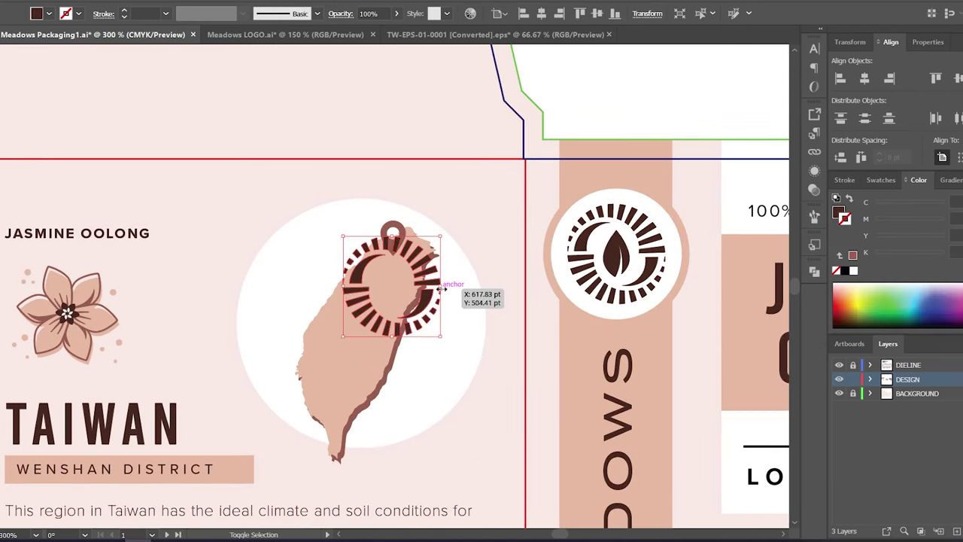
Step: Enlarge the sunburst logo behind the map and flip the logo and MEADOWS wordmark for the top flap
{"action": "left_click_drag", "start_coordinate": [441, 280], "coordinate": [484, 291]}
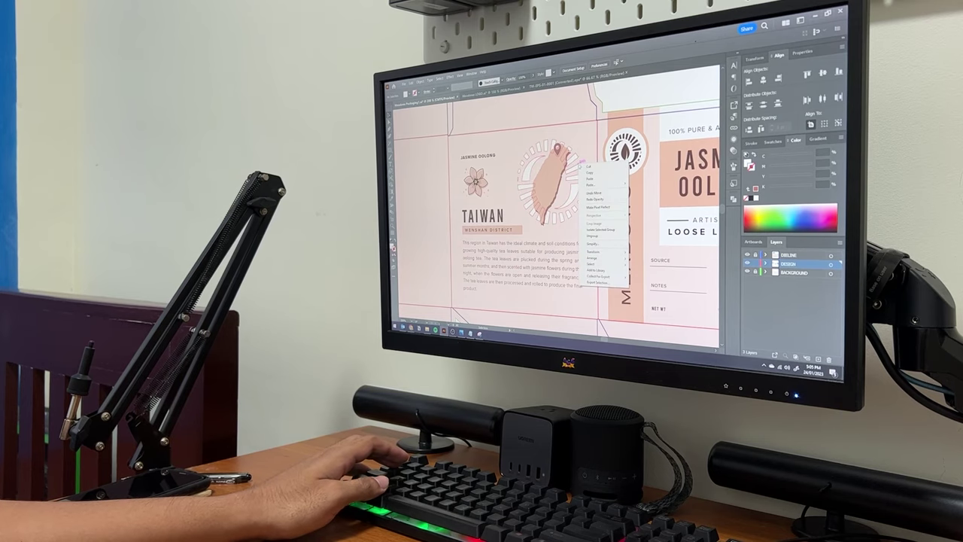
{"action": "left_click", "coordinate": [592, 257]}
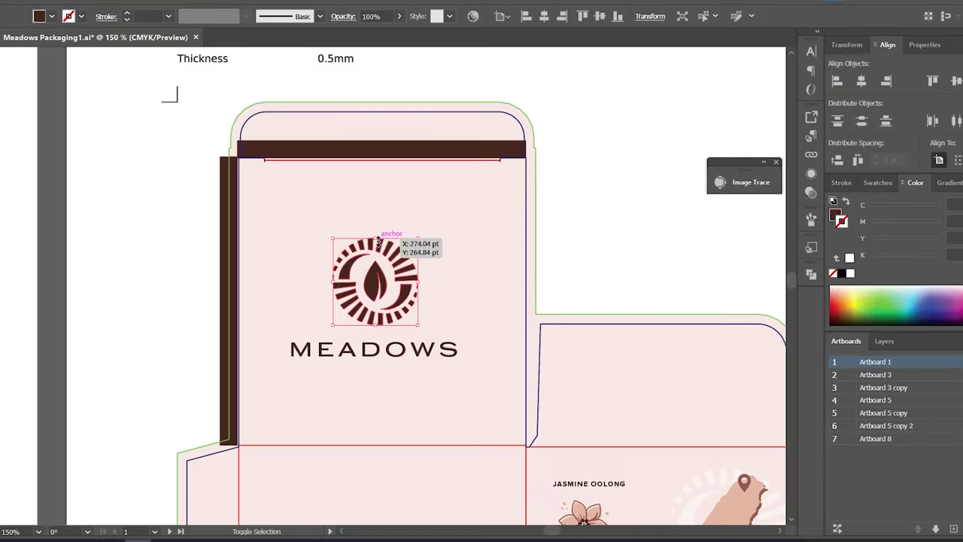
{"action": "key", "text": "ctrl+z"}
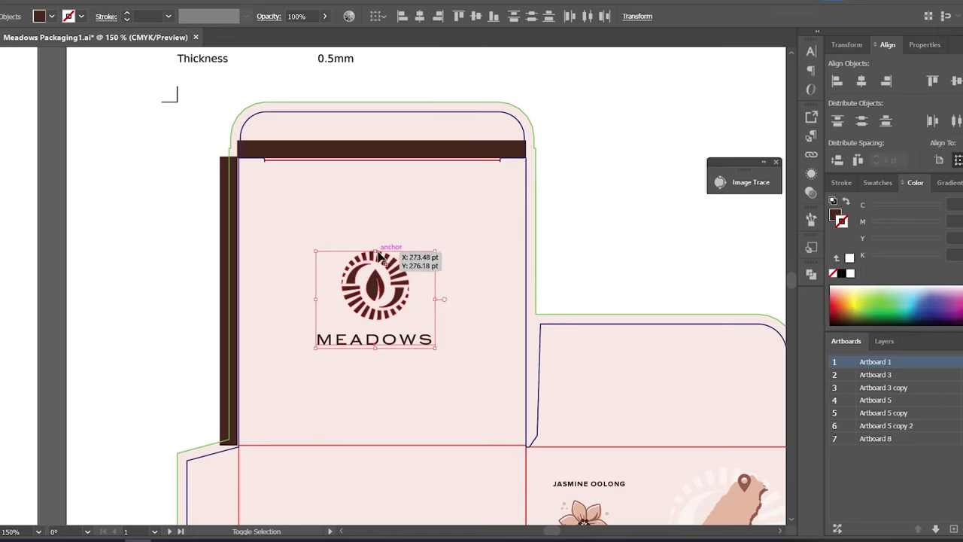
{"action": "left_click_drag", "start_coordinate": [376, 243], "coordinate": [376, 214]}
{"action": "left_click_drag", "start_coordinate": [445, 236], "coordinate": [254, 394]}
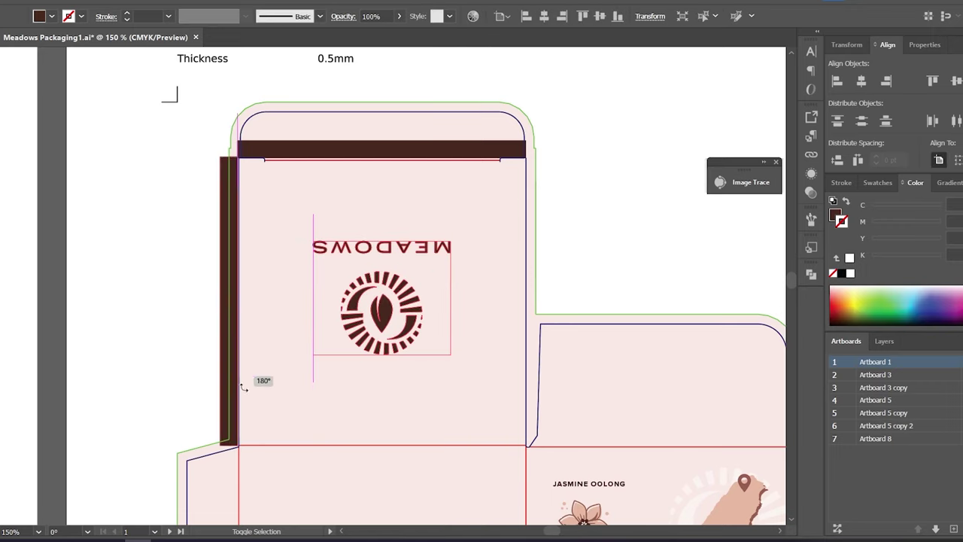
{"action": "left_click", "coordinate": [624, 255]}
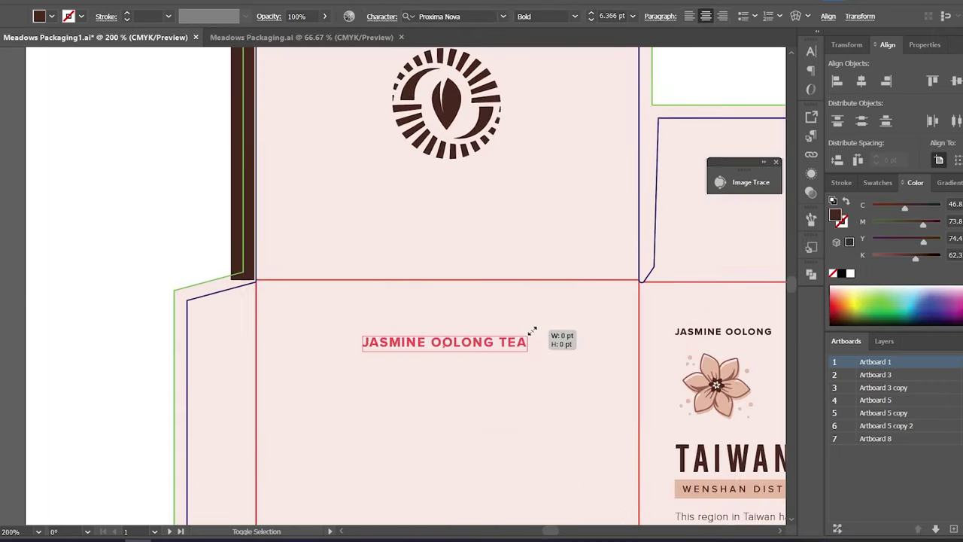
Step: Enlarge the JASMINE OOLONG TEA heading and replace the paragraph with the new tea description
{"action": "left_click_drag", "start_coordinate": [549, 334], "coordinate": [569, 325]}
{"action": "key", "text": "Right"}
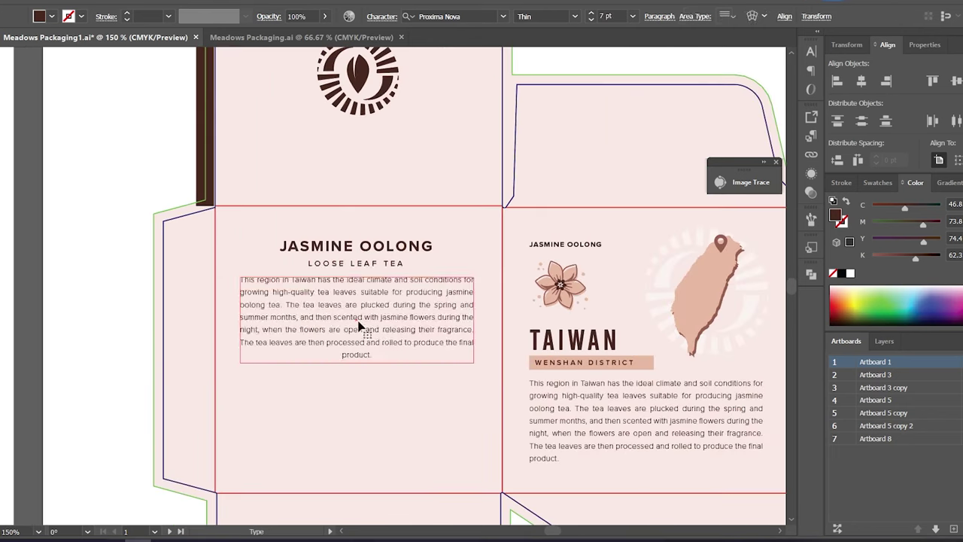
{"action": "key", "text": "ctrl+a"}
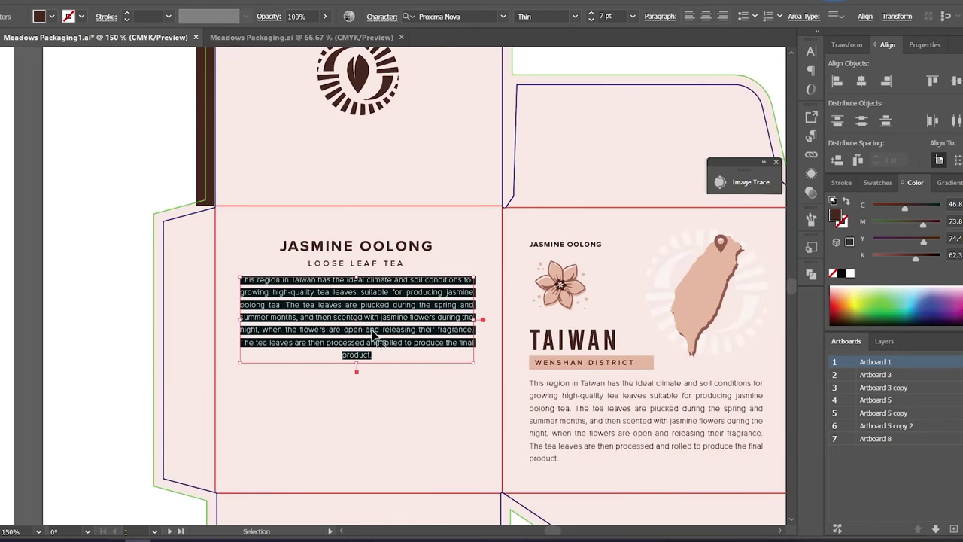
{"action": "type", "text": "Jasmine oolong tea  is sure to delight the senses, leaving you feeling refreshed and rejuvenated. This blend is believed to help promote weight loss, introduce antioxidants to the body, lower cholesterol levels, reduce stress, and improve skin health."}
{"action": "key", "text": "ctrl+equal"}
{"action": "key", "text": "ctrl+equal"}
{"action": "mouse_move", "coordinate": [602, 267]}
{"action": "left_mouse_down"}
{"action": "mouse_move", "coordinate": [612, 263]}
{"action": "mouse_move", "coordinate": [602, 267]}
{"action": "left_mouse_up"}
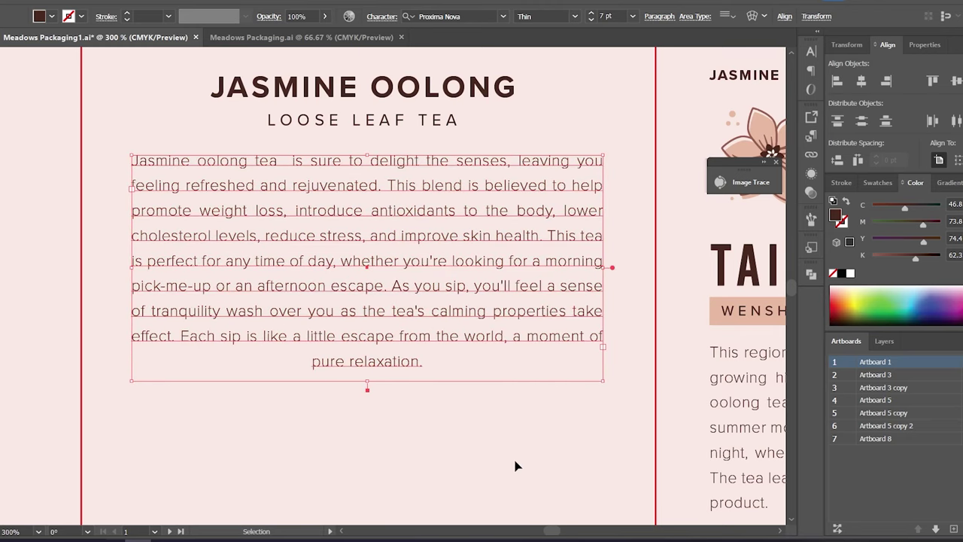
{"action": "key", "text": "ctrl+minus"}
Step: Set MEADOWS TEA, INC. to Regular weight, move it up, and shift the website line left
{"action": "left_click", "coordinate": [451, 268]}
{"action": "key", "text": "ctrl+t"}
{"action": "left_click", "coordinate": [787, 84]}
{"action": "left_click", "coordinate": [715, 113]}
{"action": "key", "text": "ctrl+t"}
{"action": "key", "text": "ctrl+equal"}
{"action": "key", "text": "ctrl+equal"}
{"action": "key", "text": "ctrl+minus"}
{"action": "left_click_drag", "start_coordinate": [338, 345], "coordinate": [338, 336]}
{"action": "key", "text": "ctrl+equal"}
{"action": "key", "text": "ctrl+equal"}
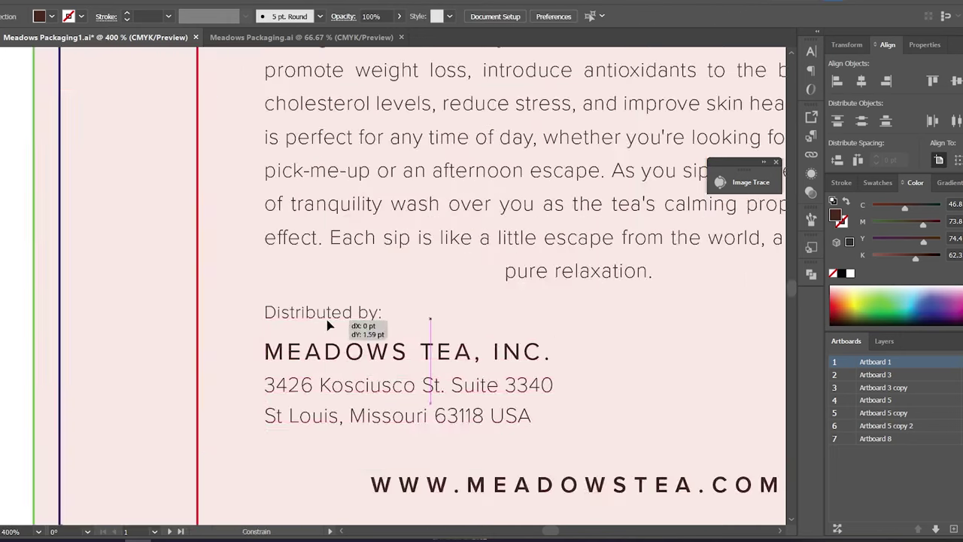
{"action": "key", "text": "ctrl+minus"}
{"action": "key", "text": "ctrl+minus"}
{"action": "left_click_drag", "start_coordinate": [515, 433], "coordinate": [461, 433]}
Step: Paste the barcode, shrink it beside the address, and set its blend mode to Multiply
{"action": "key", "text": "ctrl+v"}
{"action": "left_click_drag", "start_coordinate": [592, 426], "coordinate": [612, 403]}
{"action": "key", "text": "ctrl+minus"}
{"action": "left_click", "coordinate": [447, 16]}
{"action": "left_click", "coordinate": [353, 39]}
{"action": "left_click", "coordinate": [348, 85]}
{"action": "key", "text": "ctrl+plus"}
{"action": "key", "text": "ctrl+plus"}
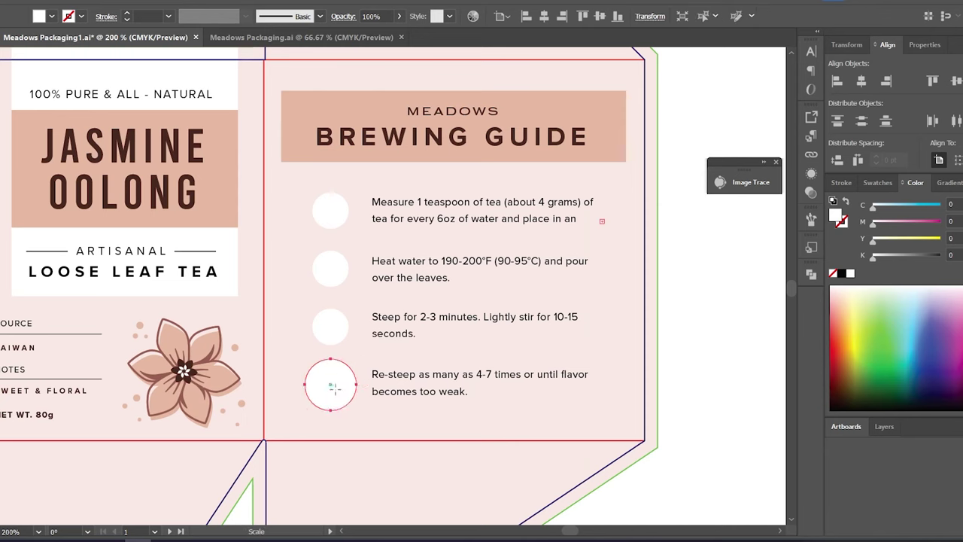
Step: Copy the numbered 3 circle down, renumber it for the next step, and move the box artwork
{"action": "left_click", "coordinate": [334, 388], "text": "alt"}
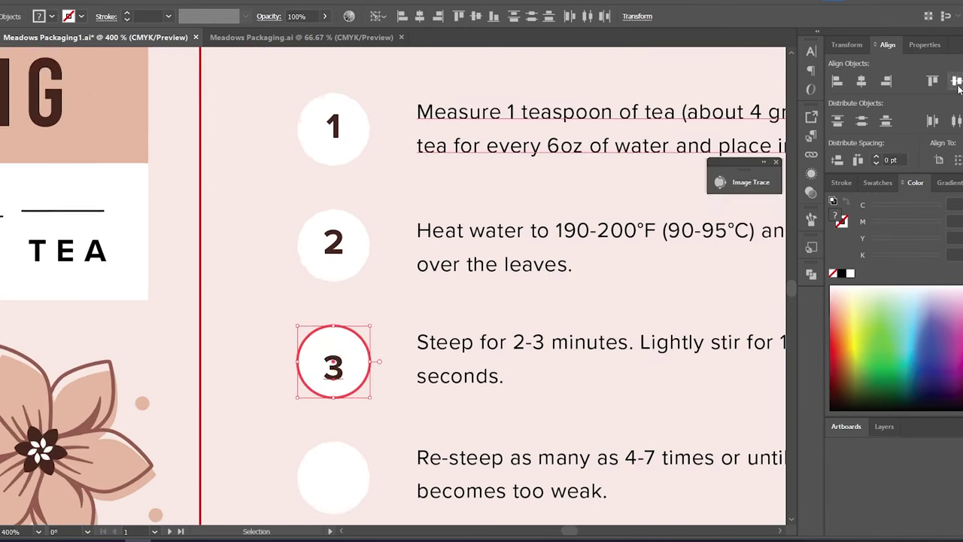
{"action": "scroll", "coordinate": [339, 301], "scroll_direction": "down", "scroll_amount": 3}
{"action": "left_click_drag", "start_coordinate": [338, 271], "coordinate": [337, 311]}
{"action": "left_click_drag", "start_coordinate": [338, 367], "coordinate": [338, 368]}
{"action": "double_click", "coordinate": [338, 362]}
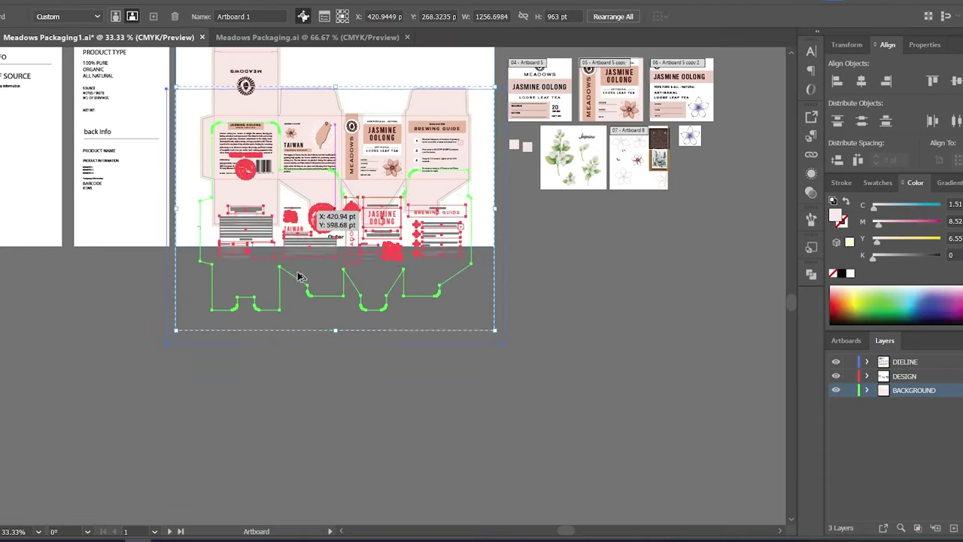
{"action": "left_click_drag", "start_coordinate": [298, 275], "coordinate": [312, 376]}
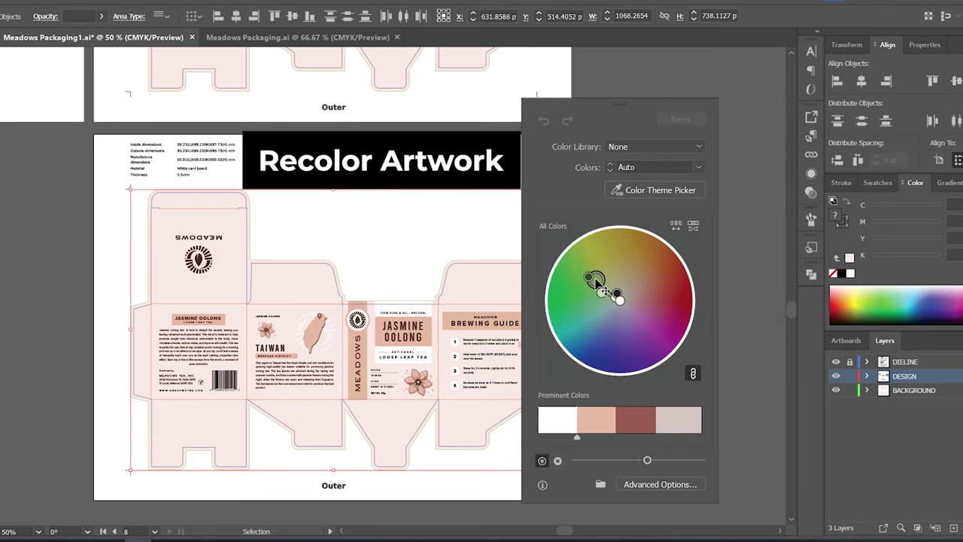
Step: Make copies of the box artboard and recolour them green, pale pink and pale blue-grey
{"action": "left_click_drag", "start_coordinate": [603, 292], "coordinate": [598, 281]}
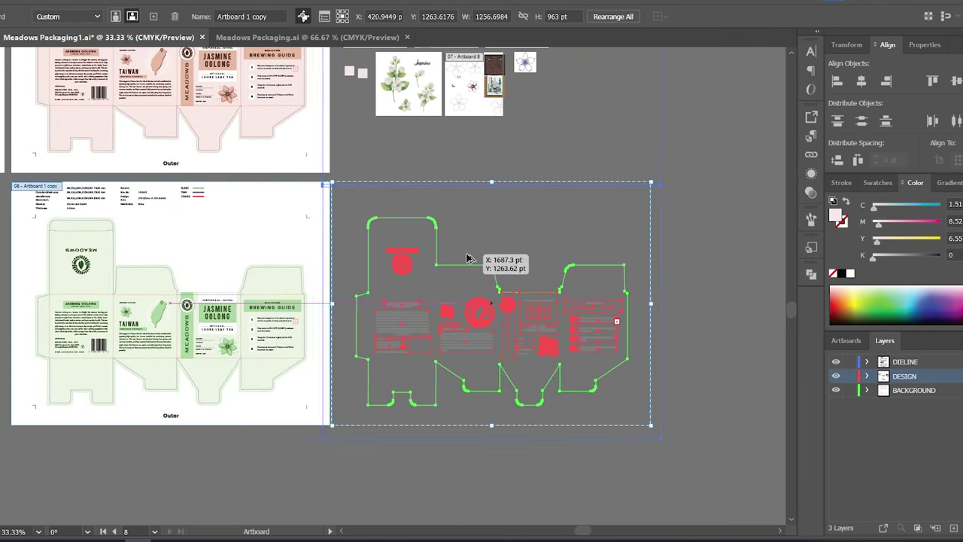
{"action": "left_click_drag", "start_coordinate": [468, 258], "coordinate": [477, 260]}
{"action": "key", "text": "v"}
{"action": "key", "text": "ctrl+equal"}
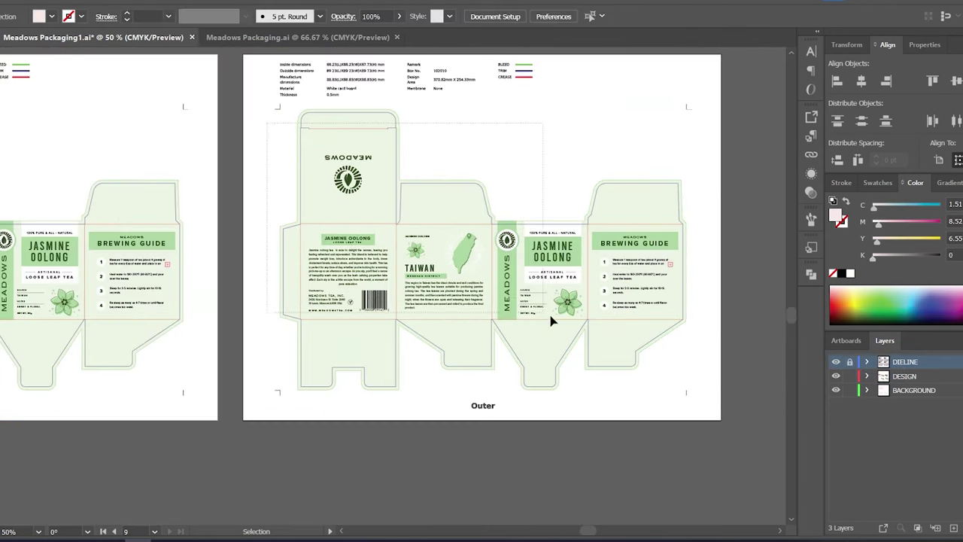
{"action": "left_click", "coordinate": [567, 329]}
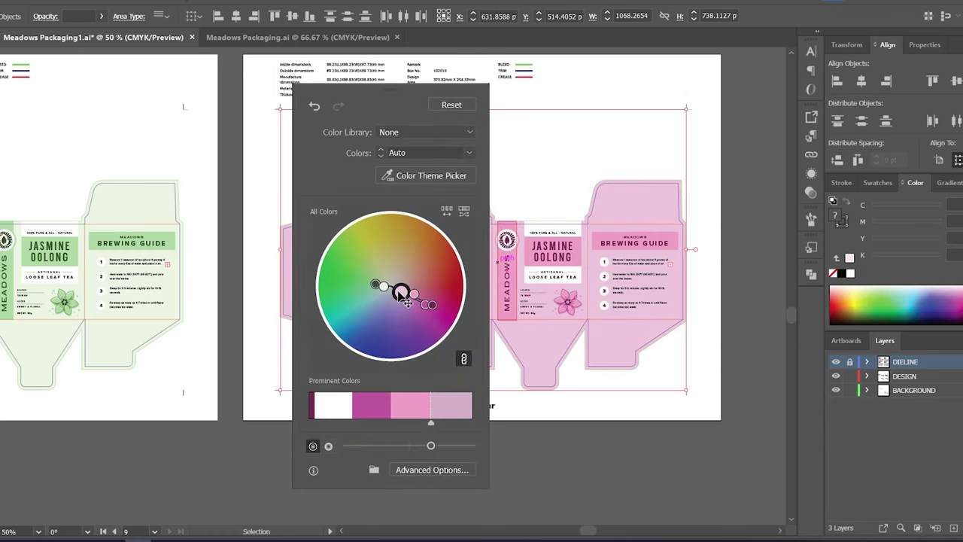
{"action": "left_click_drag", "start_coordinate": [405, 300], "coordinate": [397, 292]}
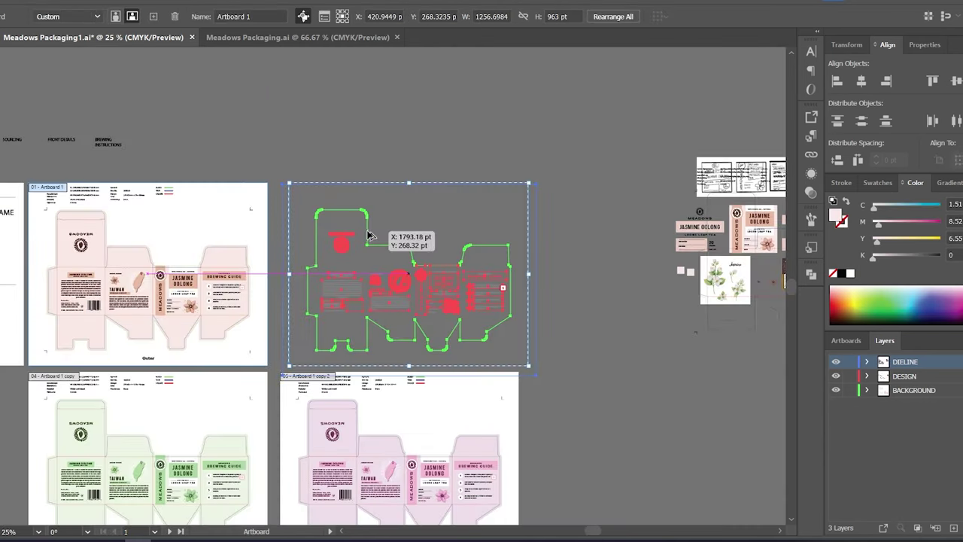
{"action": "left_click_drag", "start_coordinate": [366, 233], "coordinate": [365, 236]}
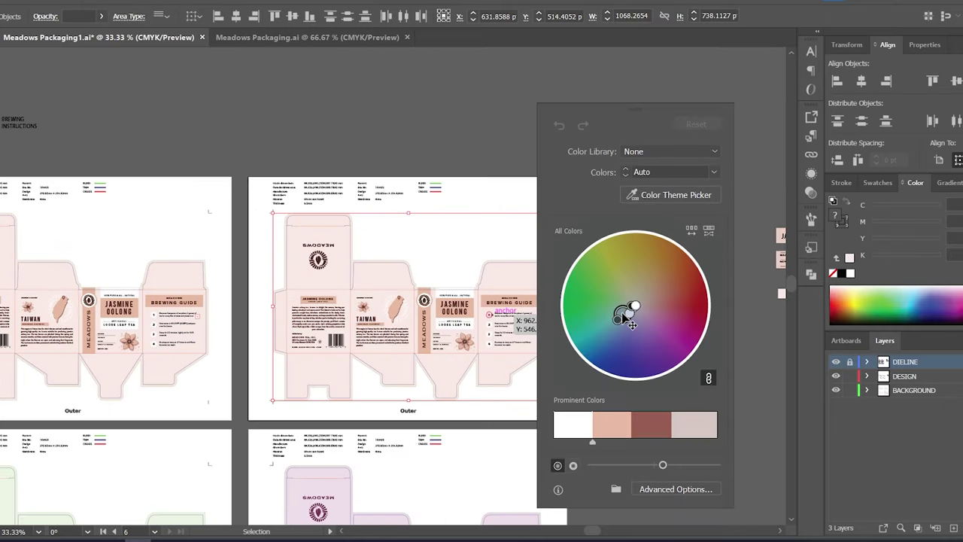
{"action": "left_click_drag", "start_coordinate": [622, 312], "coordinate": [620, 315]}
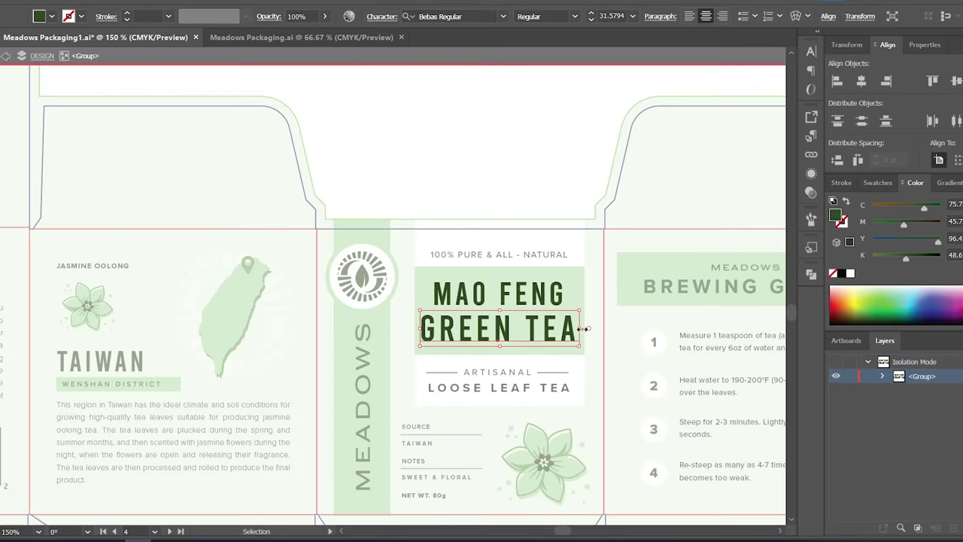
Step: Trim the front-panel tea name, change TAIWAN to CHINA, and adjust the map and leaf
{"action": "double_click", "coordinate": [577, 329]}
{"action": "key", "text": "BackSpace"}
{"action": "key", "text": "BackSpace"}
{"action": "key", "text": "BackSpace"}
{"action": "key", "text": "BackSpace"}
{"action": "key", "text": "BackSpace"}
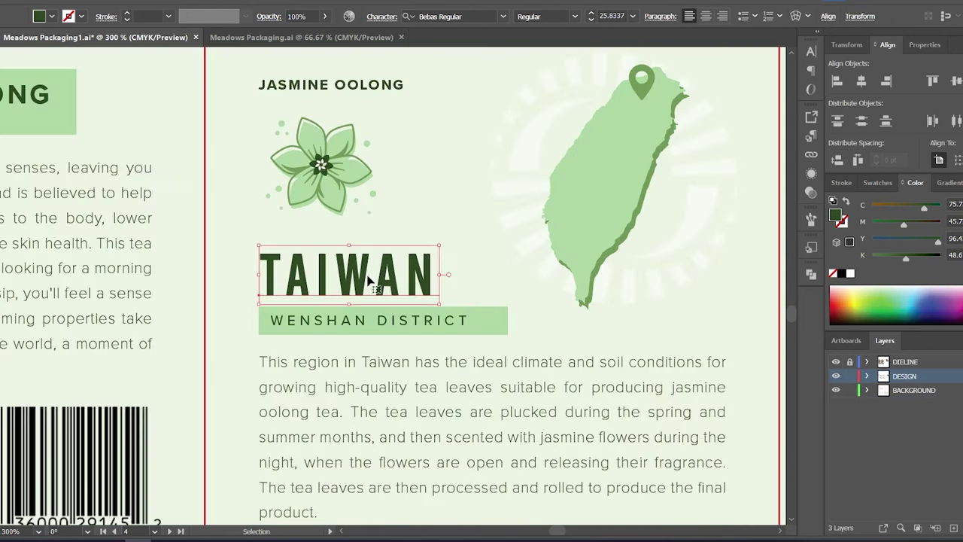
{"action": "double_click", "coordinate": [368, 275]}
{"action": "type", "text": "CHINA"}
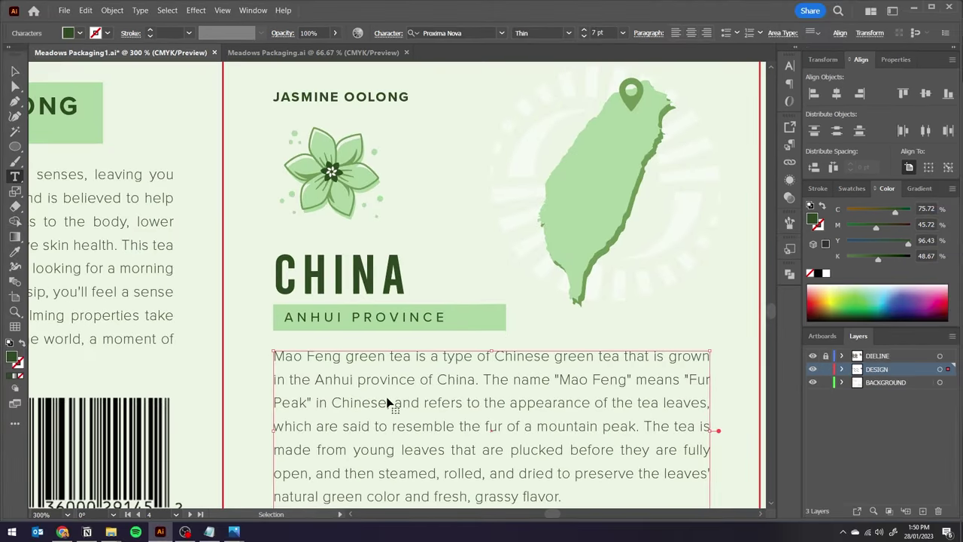
{"action": "scroll", "coordinate": [387, 399], "scroll_direction": "down", "scroll_amount": 2}
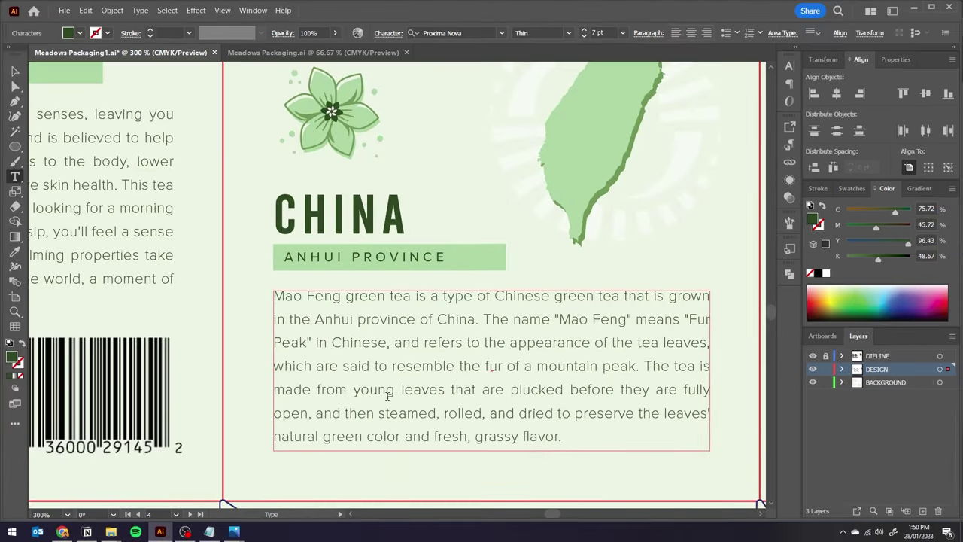
{"action": "left_click", "coordinate": [426, 477]}
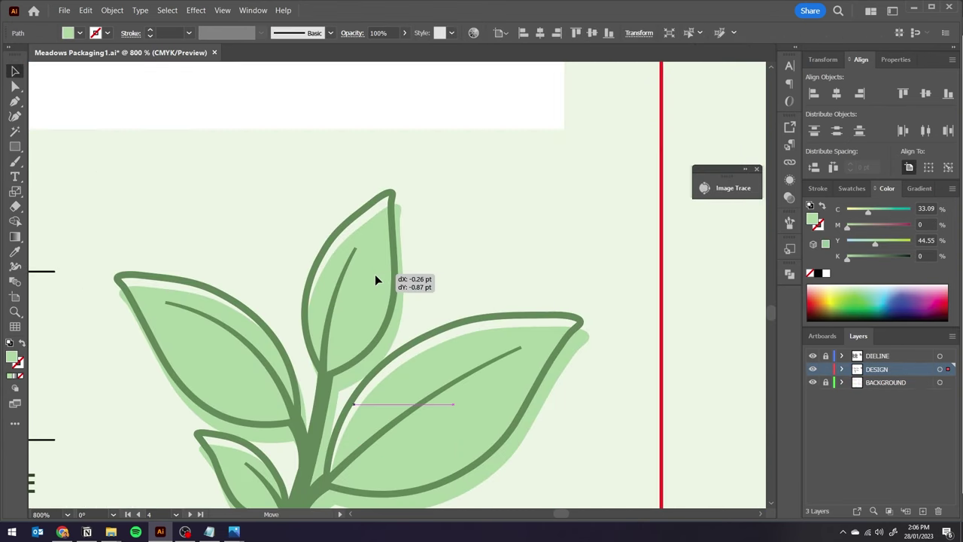
{"action": "left_click_drag", "start_coordinate": [375, 275], "coordinate": [376, 275]}
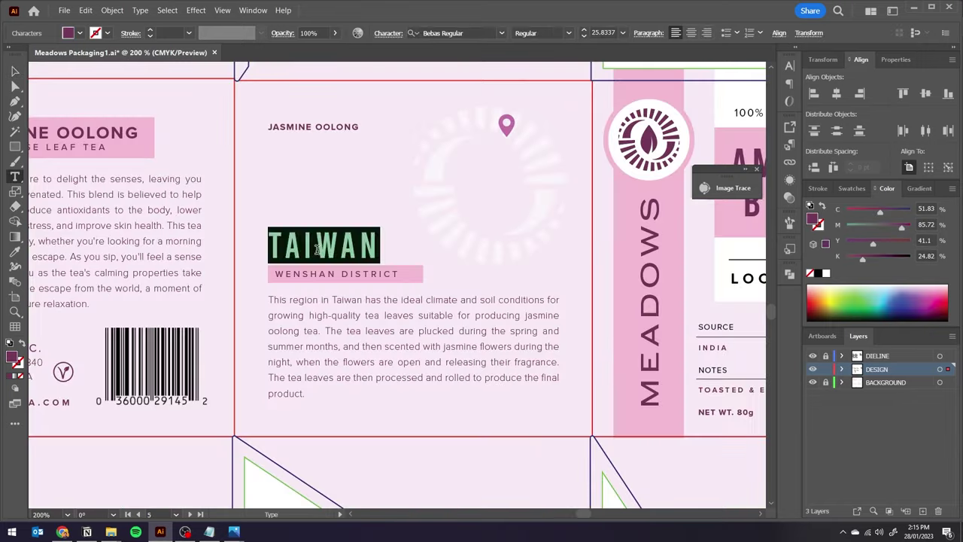
Step: Retype INDIA and AMARANTH BLOSSOM, widen the pink label, and paste the new description
{"action": "type", "text": "INDIA"}
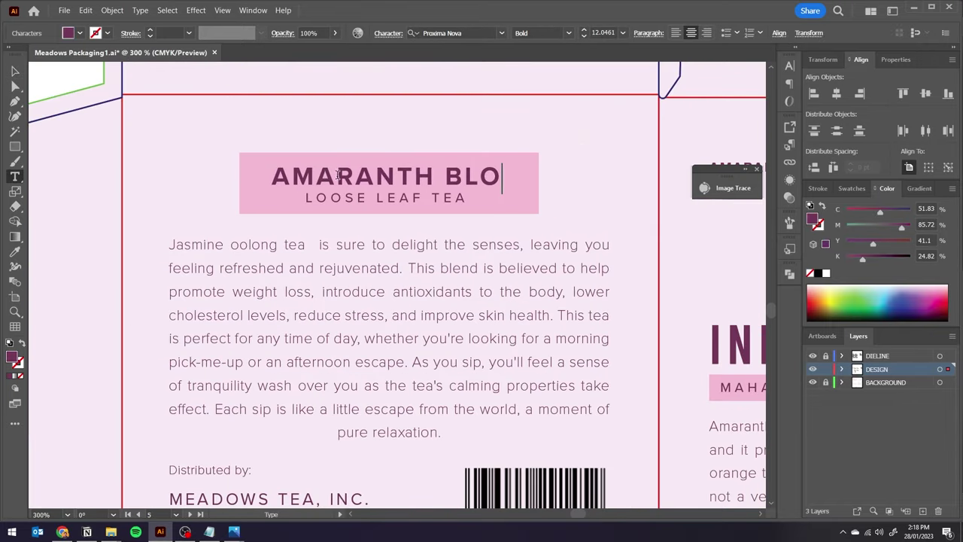
{"action": "type", "text": "SSOM"}
{"action": "key", "text": "Escape"}
{"action": "left_click_drag", "start_coordinate": [539, 183], "coordinate": [564, 183]}
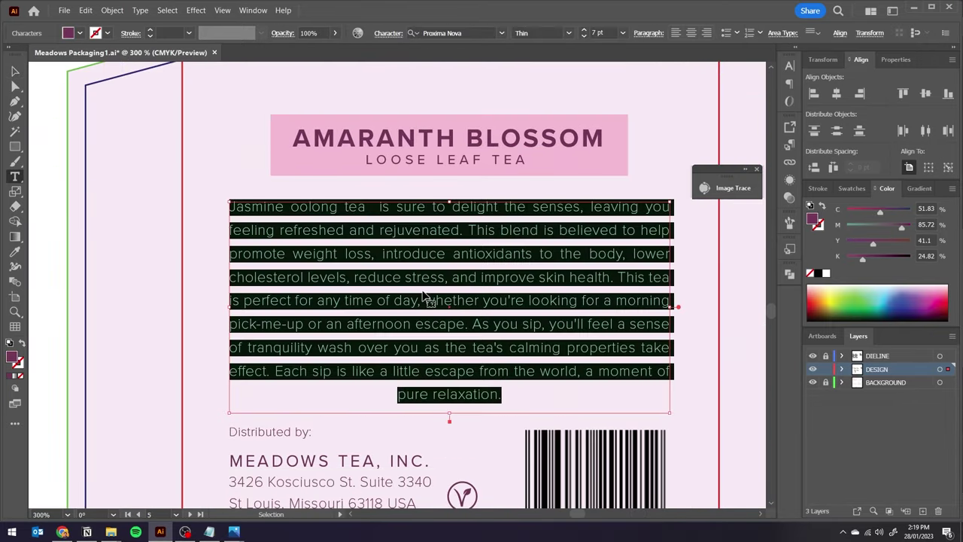
{"action": "type", "text": "The tea has a light and sweet taste, with a subtle earthy note. The flowers are believed to have several health benefits such as reducing stress, improving digestion and boosting immunity. The tea is also said to be beneficial for people with respiratory problems, such as asthma and bronchitis."}
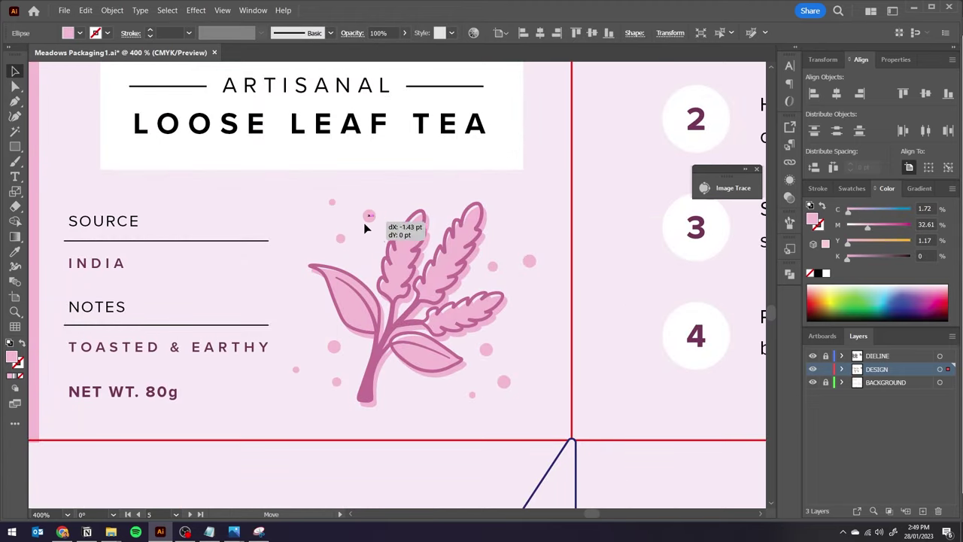
{"action": "left_click_drag", "start_coordinate": [509, 294], "coordinate": [509, 294]}
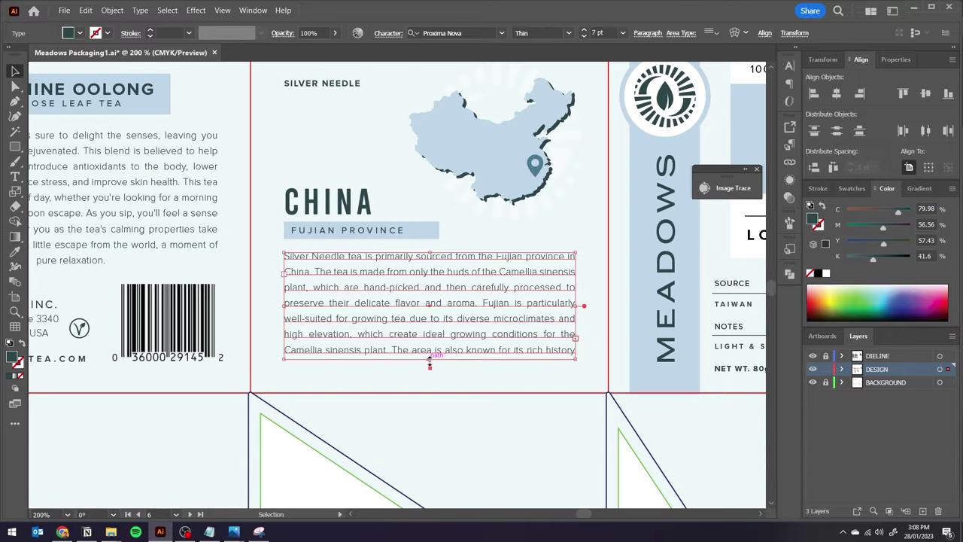
Step: Extend the text box to show overflowing lines and enlarge the leaf on the China panel
{"action": "mouse_move", "coordinate": [430, 363]}
{"action": "left_mouse_down"}
{"action": "mouse_move", "coordinate": [435, 401]}
{"action": "mouse_move", "coordinate": [434, 378]}
{"action": "left_mouse_up"}
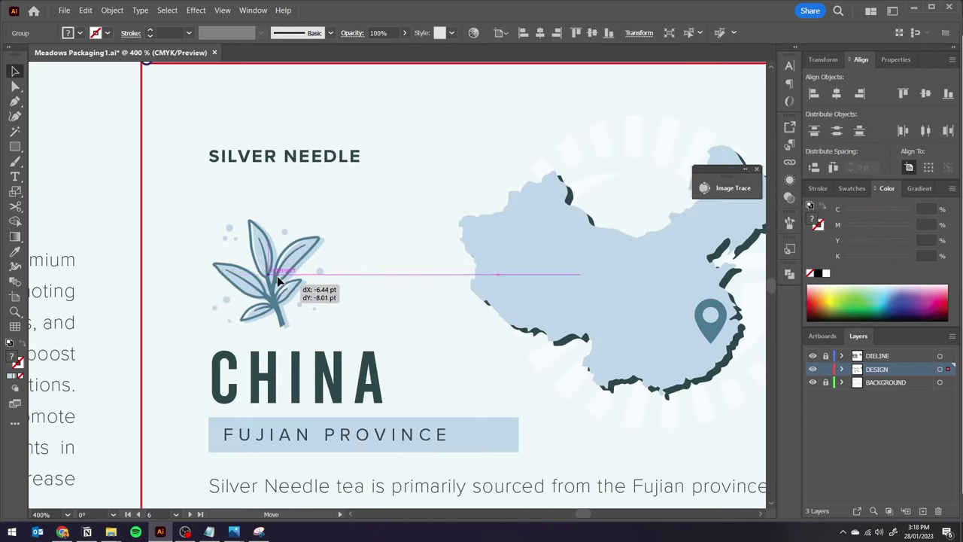
{"action": "left_click", "coordinate": [323, 268]}
{"action": "left_click_drag", "start_coordinate": [324, 269], "coordinate": [331, 264]}
{"action": "key", "text": "ctrl+minus"}
{"action": "key", "text": "ctrl+minus"}
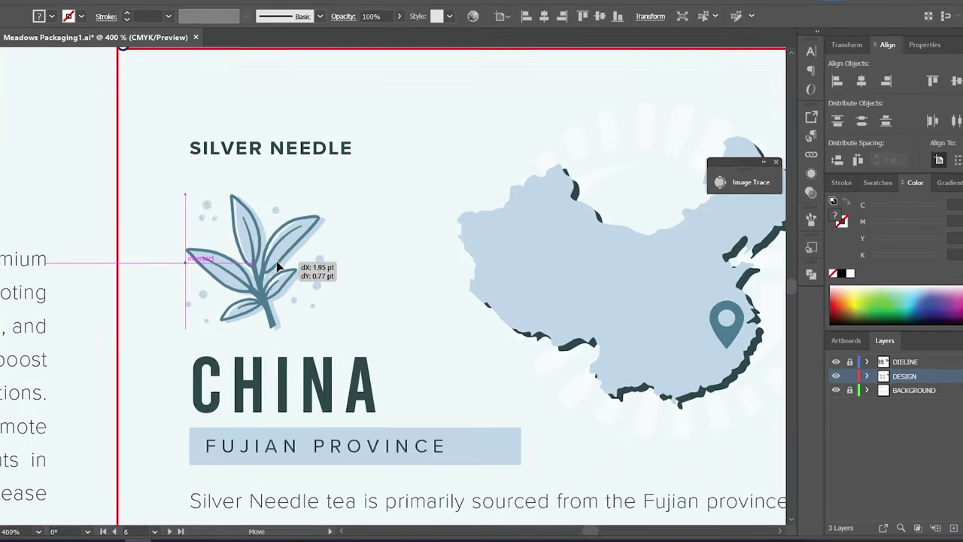
{"action": "key", "text": "ctrl+minus"}
{"action": "key", "text": "ctrl+minus"}
{"action": "left_click_drag", "start_coordinate": [452, 301], "coordinate": [294, 301]}
{"action": "key", "text": "ctrl+plus"}
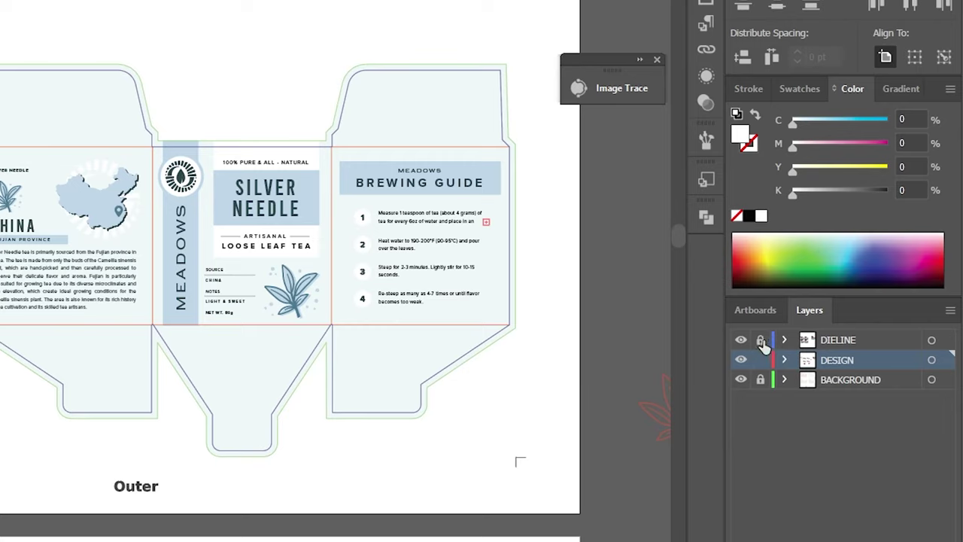
Step: Hide the DIELINE layer and set the PNG export background to Transparent
{"action": "left_click", "coordinate": [741, 343]}
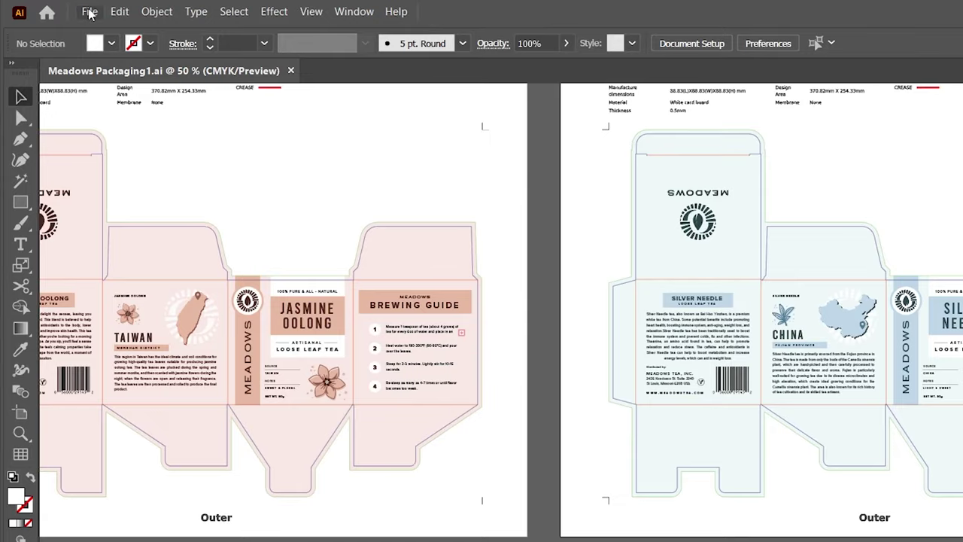
{"action": "left_click", "coordinate": [89, 11]}
{"action": "mouse_move", "coordinate": [170, 317]}
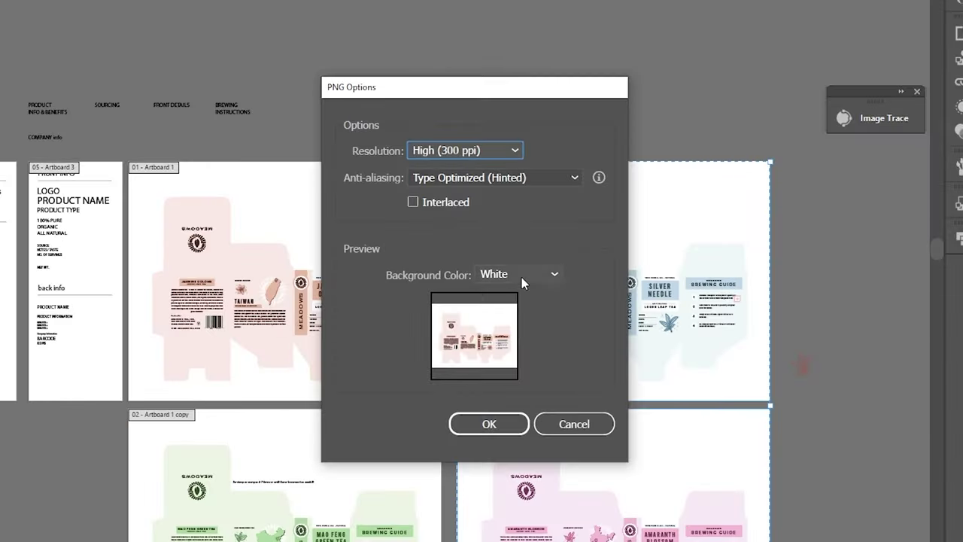
{"action": "left_click", "coordinate": [522, 277]}
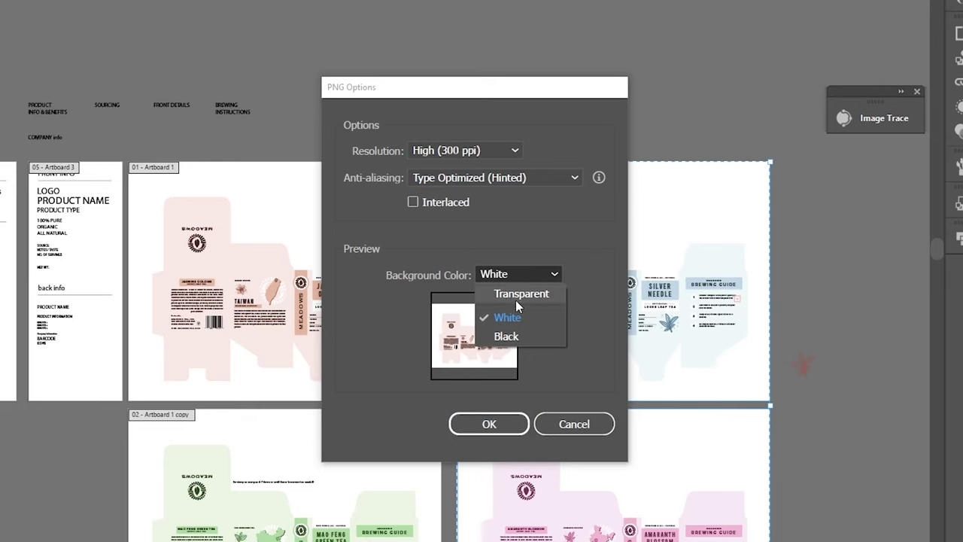
{"action": "left_click", "coordinate": [520, 294]}
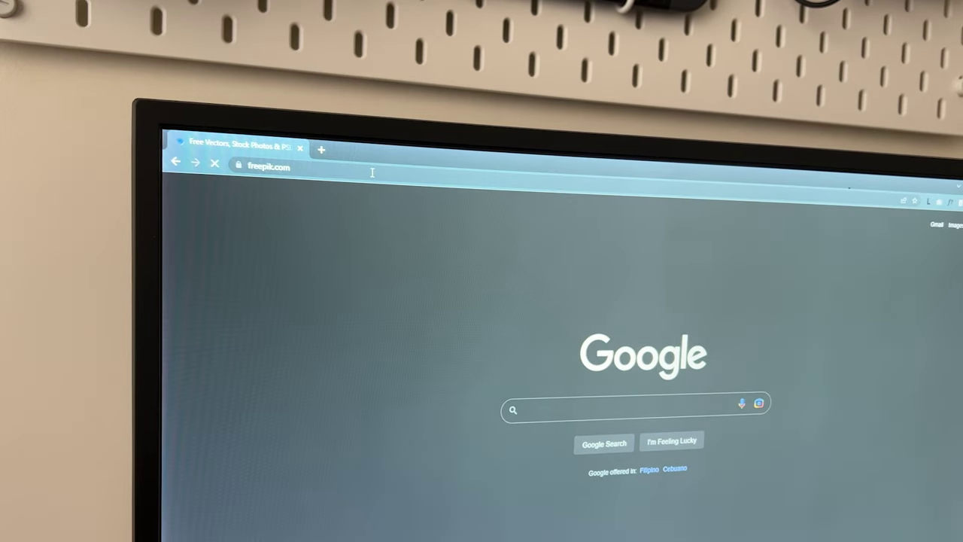
Step: Open a new Chrome tab and start entering 'enva' for Envato Elements
{"action": "key", "text": "ctrl+t"}
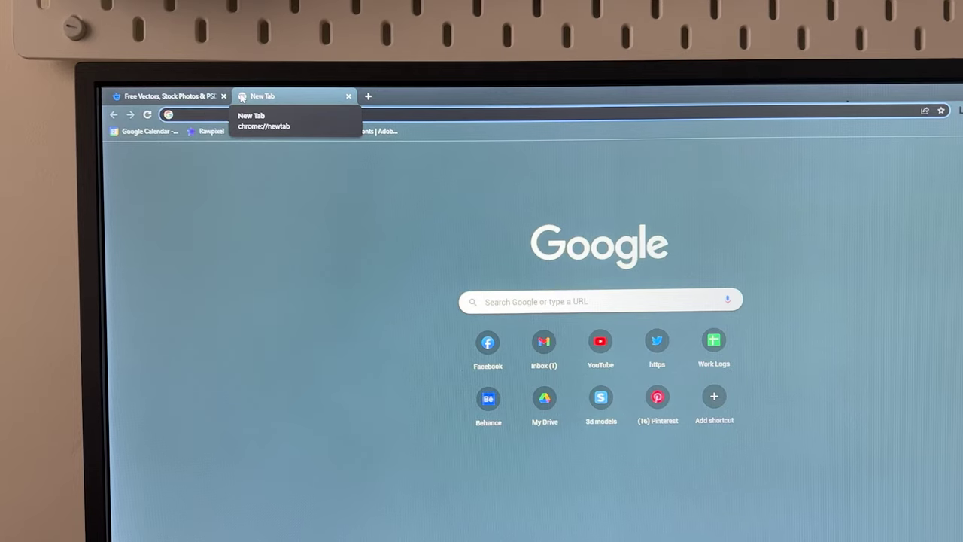
{"action": "type", "text": "enva"}
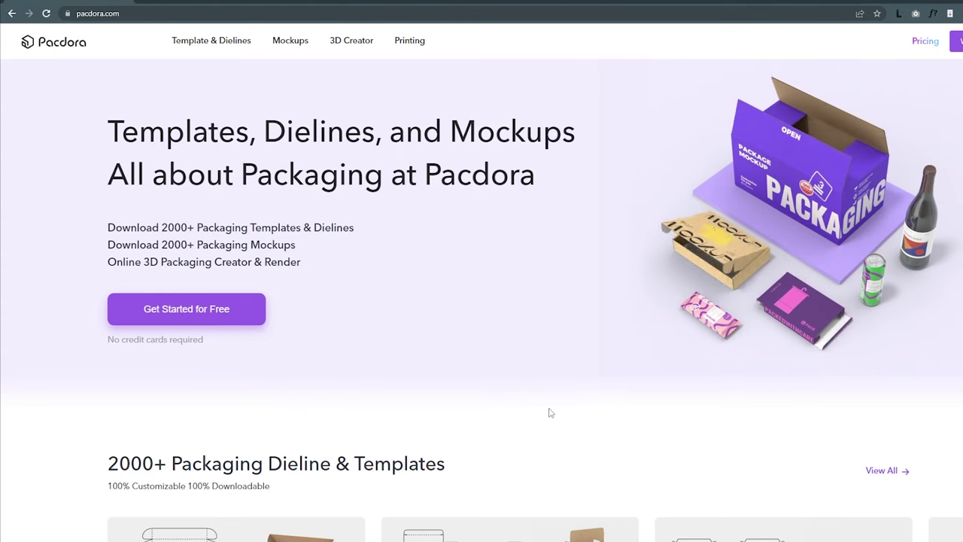
Step: Upload Meadows Packaging Transparent-01 onto the MEADOWS dieline in Design Mode and scale it to fit
{"action": "left_click", "coordinate": [350, 45]}
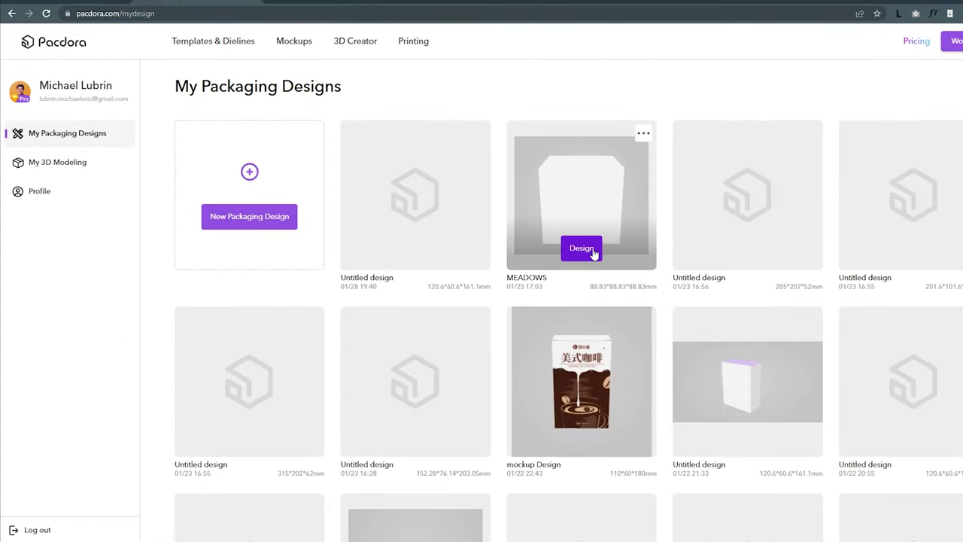
{"action": "left_click", "coordinate": [531, 248]}
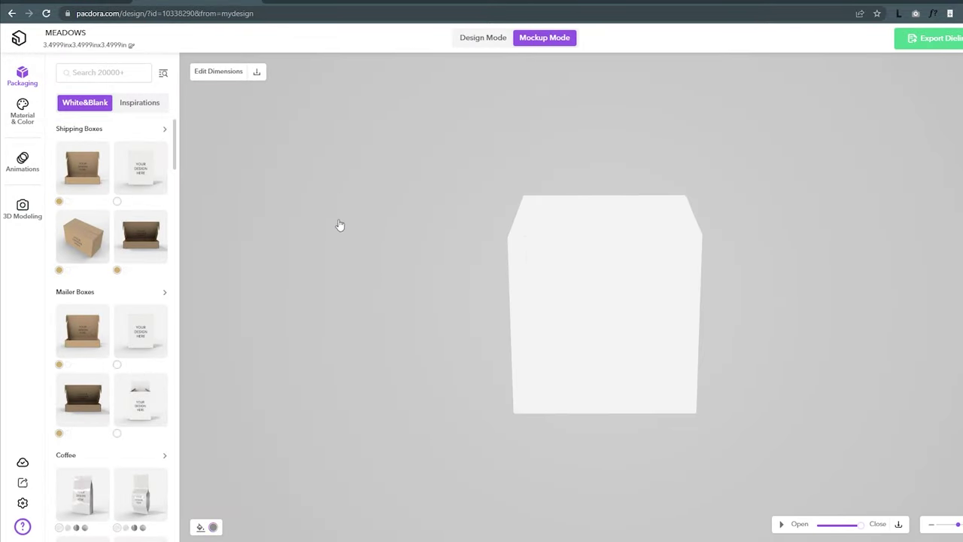
{"action": "left_click", "coordinate": [496, 40]}
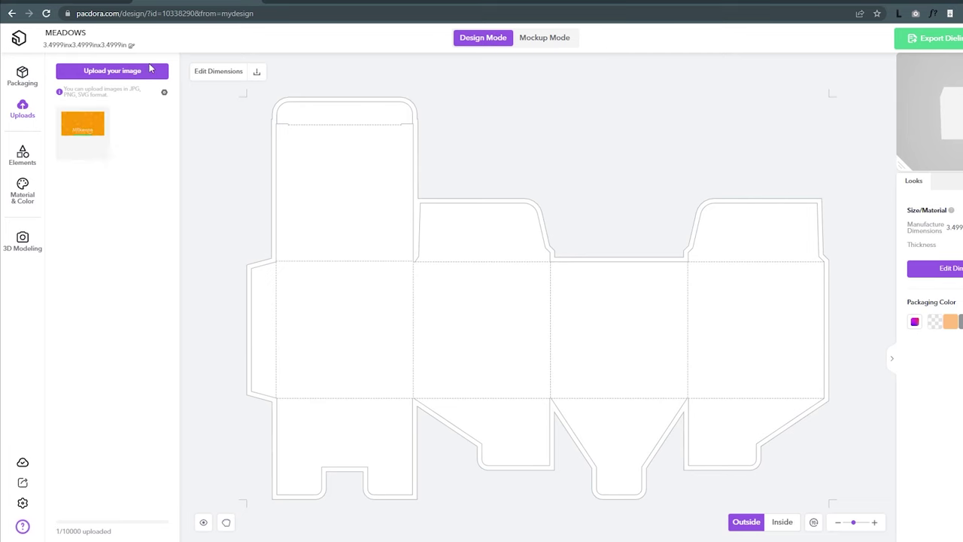
{"action": "left_click", "coordinate": [150, 70]}
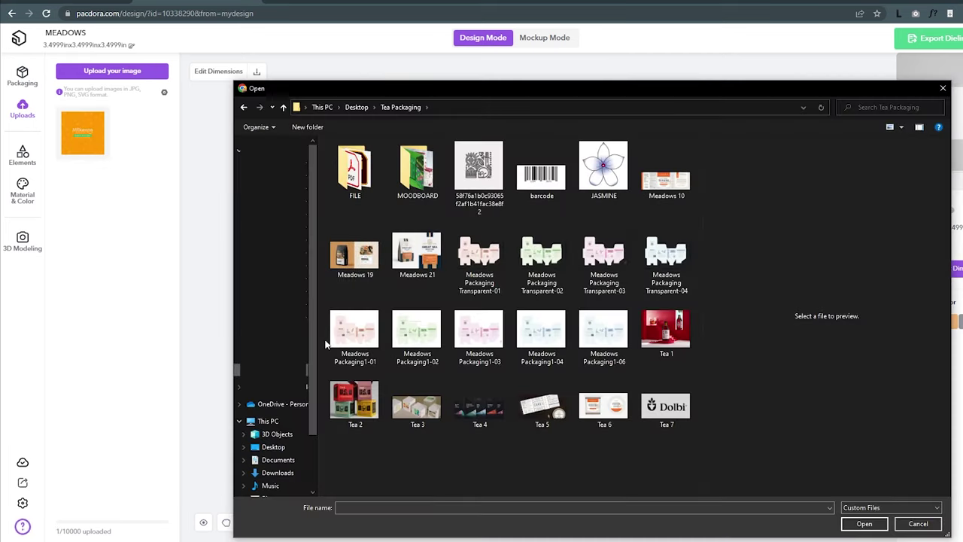
{"action": "double_click", "coordinate": [492, 258]}
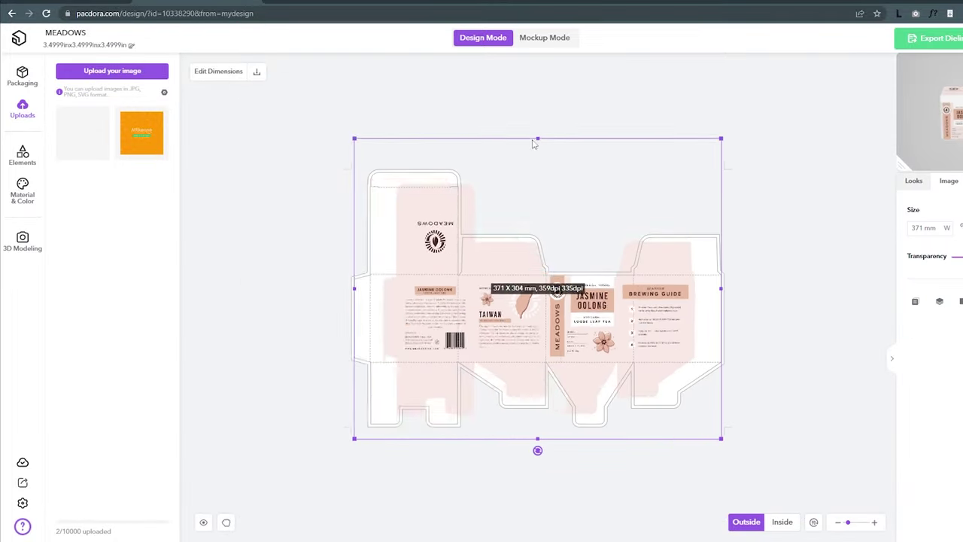
{"action": "left_click_drag", "start_coordinate": [818, 494], "coordinate": [789, 478]}
Step: Browse the decorative elements, text templates and material options, then return to uploaded images
{"action": "left_click", "coordinate": [23, 156]}
{"action": "scroll", "coordinate": [106, 156], "scroll_direction": "down", "scroll_amount": 3}
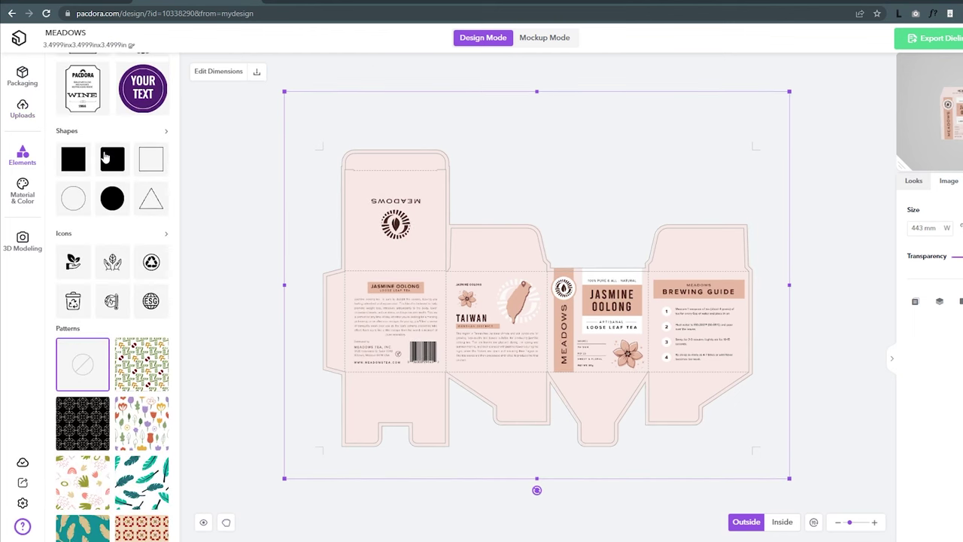
{"action": "scroll", "coordinate": [108, 153], "scroll_direction": "down", "scroll_amount": 2}
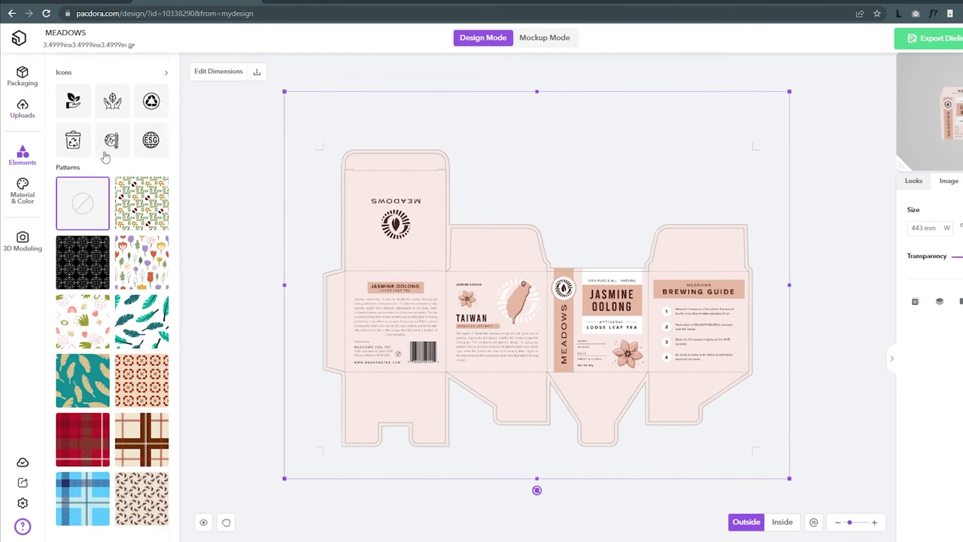
{"action": "scroll", "coordinate": [110, 162], "scroll_direction": "up", "scroll_amount": 2}
{"action": "scroll", "coordinate": [111, 168], "scroll_direction": "up", "scroll_amount": 1}
{"action": "scroll", "coordinate": [109, 177], "scroll_direction": "up", "scroll_amount": 4}
{"action": "left_click", "coordinate": [166, 65]}
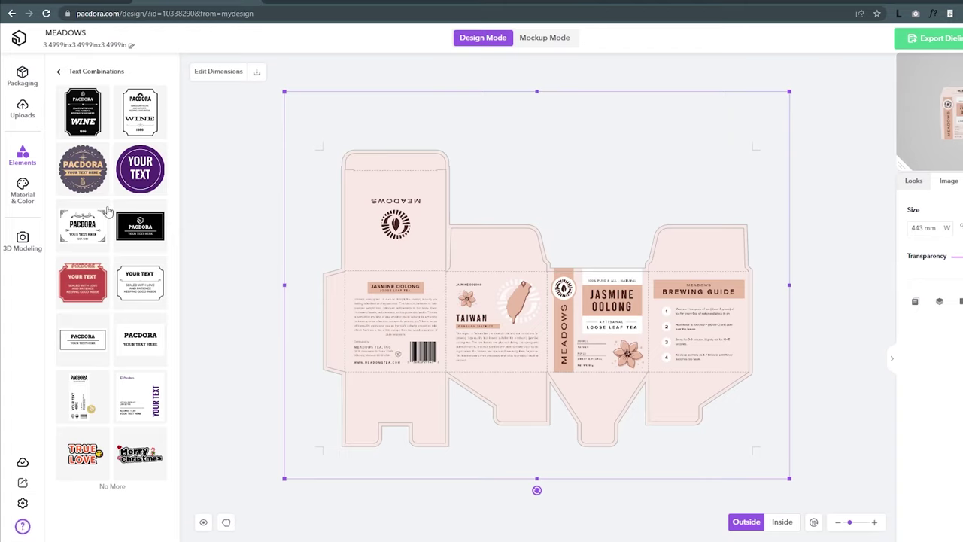
{"action": "left_click", "coordinate": [22, 189]}
{"action": "left_click", "coordinate": [23, 111]}
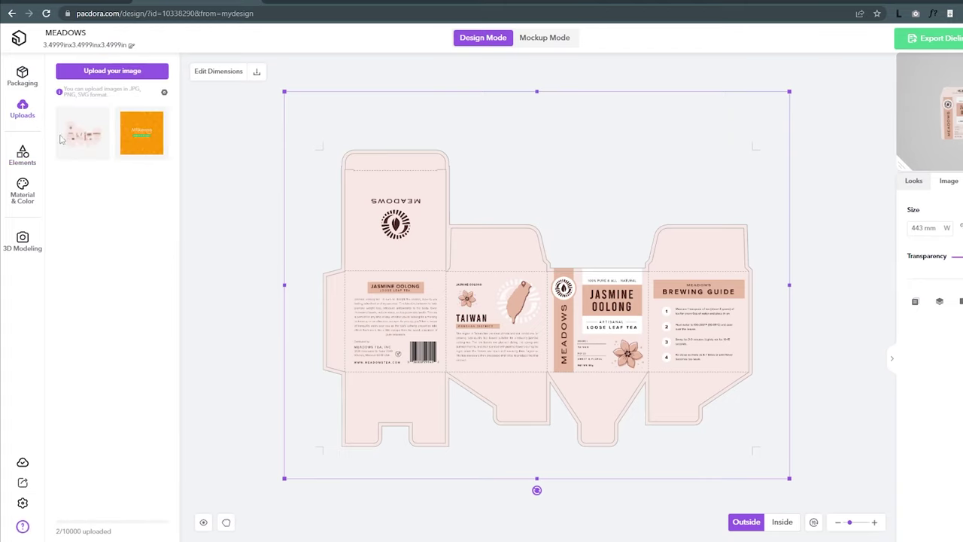
Step: Take the MEADOWS Jasmine Oolong box from mockup preview into the 3D Modeling Center
{"action": "left_click", "coordinate": [568, 40]}
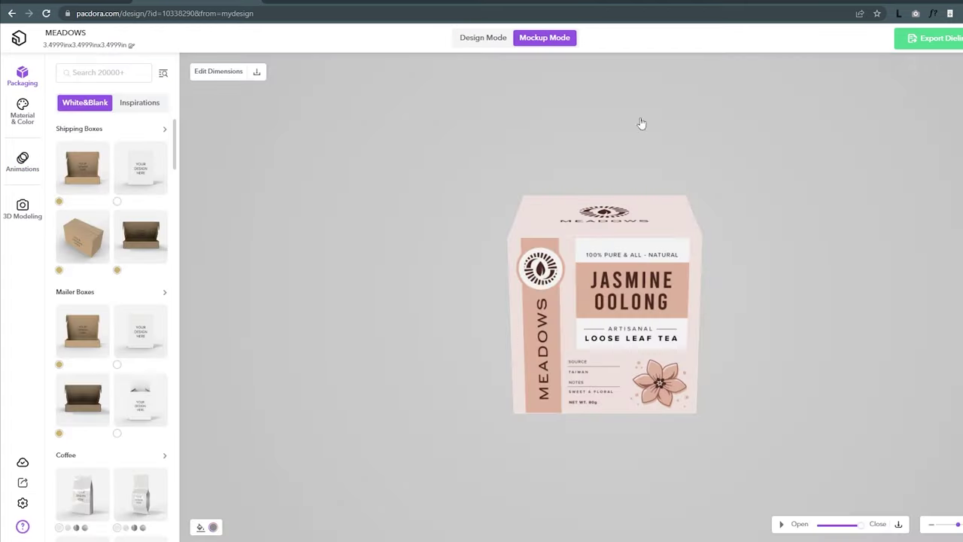
{"action": "mouse_move", "coordinate": [858, 525]}
{"action": "left_mouse_down"}
{"action": "mouse_move", "coordinate": [794, 531]}
{"action": "mouse_move", "coordinate": [859, 524]}
{"action": "left_mouse_up"}
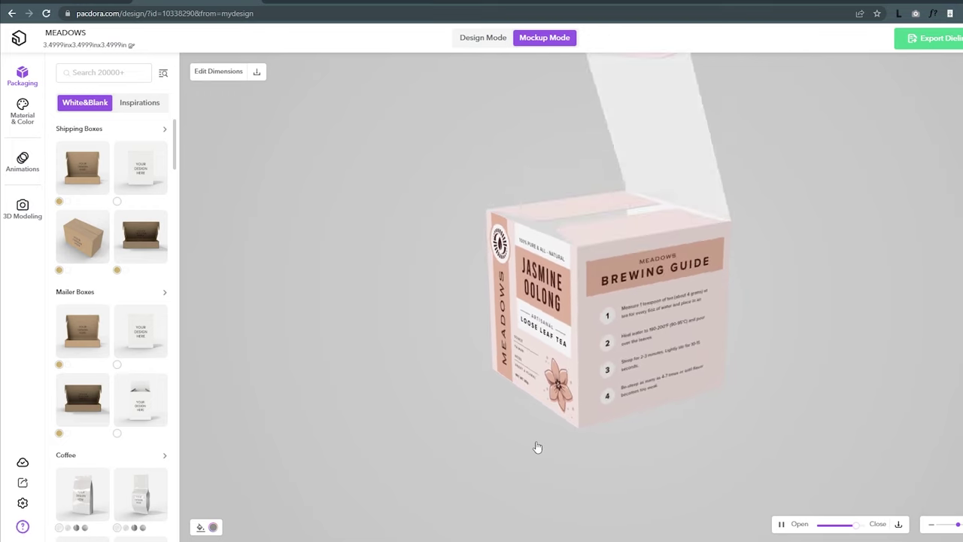
{"action": "left_click", "coordinate": [18, 218]}
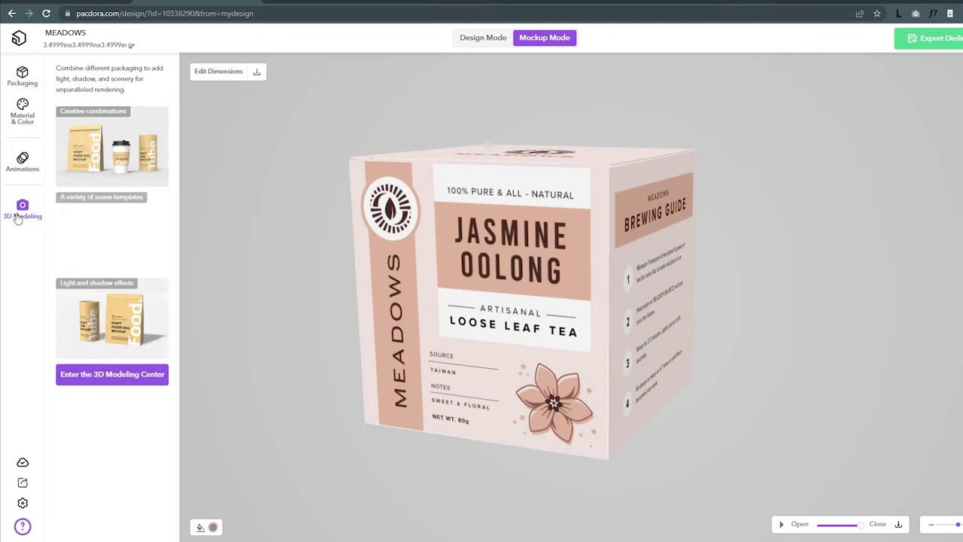
{"action": "left_click", "coordinate": [100, 380]}
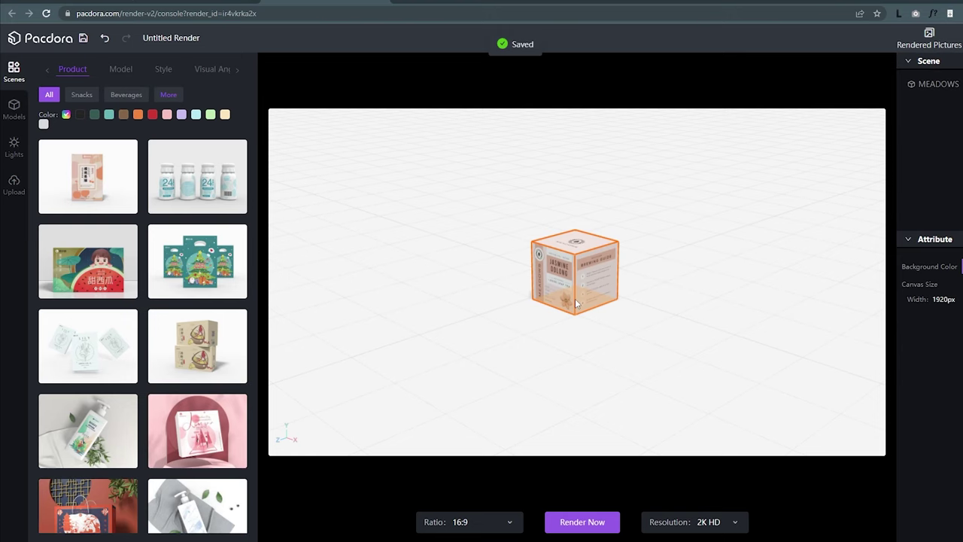
Step: Set the render canvas aspect ratio to 1:1
{"action": "left_click", "coordinate": [577, 304]}
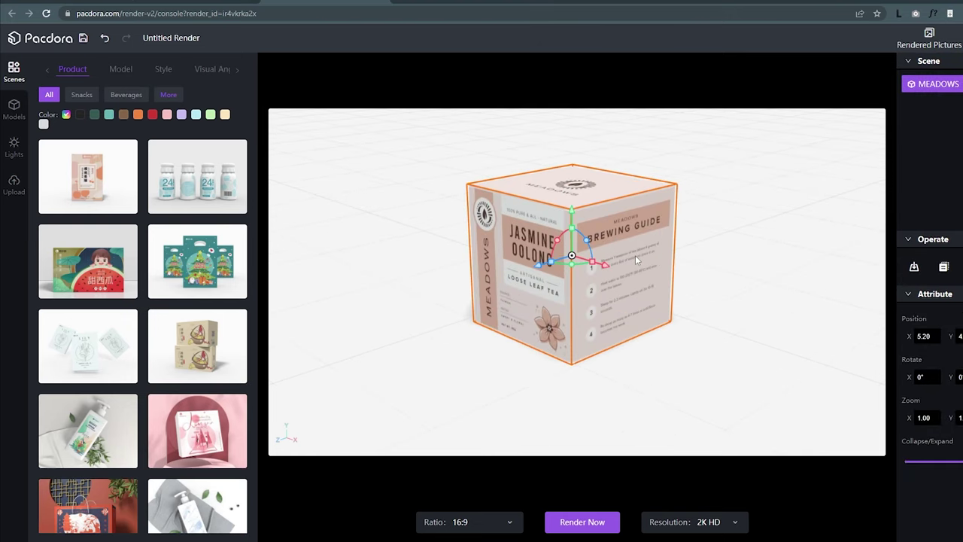
{"action": "scroll", "coordinate": [635, 255], "scroll_direction": "down", "scroll_amount": 1}
{"action": "left_click", "coordinate": [515, 431]}
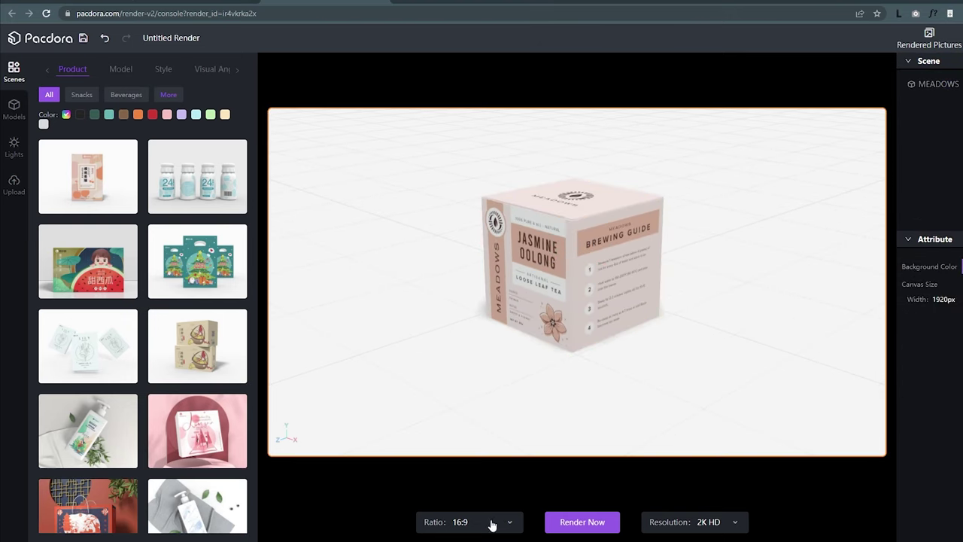
{"action": "left_click", "coordinate": [493, 522]}
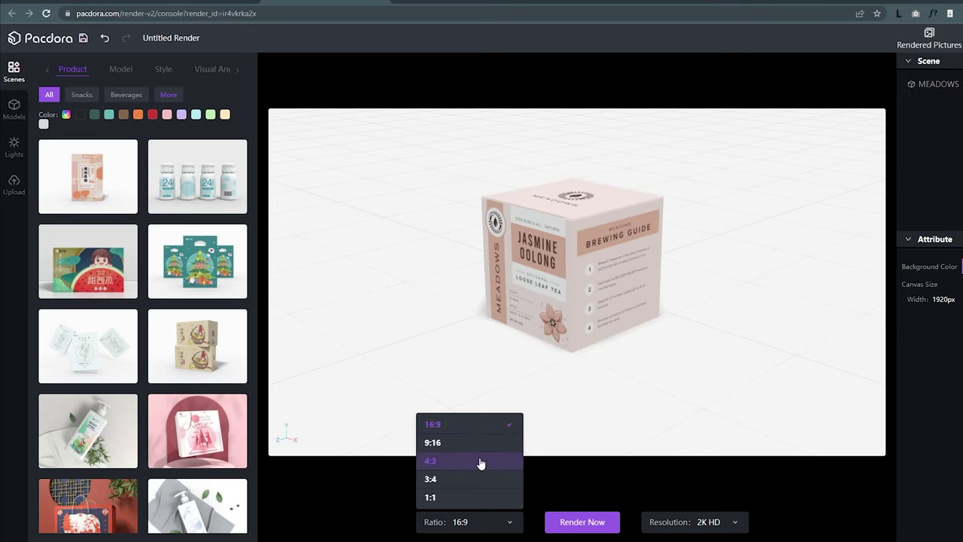
{"action": "left_click", "coordinate": [482, 499]}
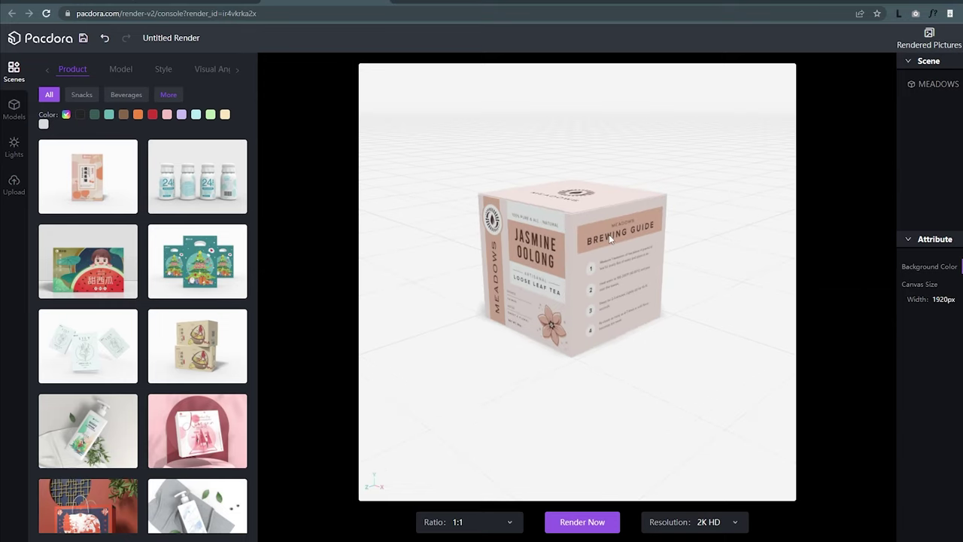
Step: Shrink the tea box to about 79% and view it from a low front angle
{"action": "left_click", "coordinate": [608, 234]}
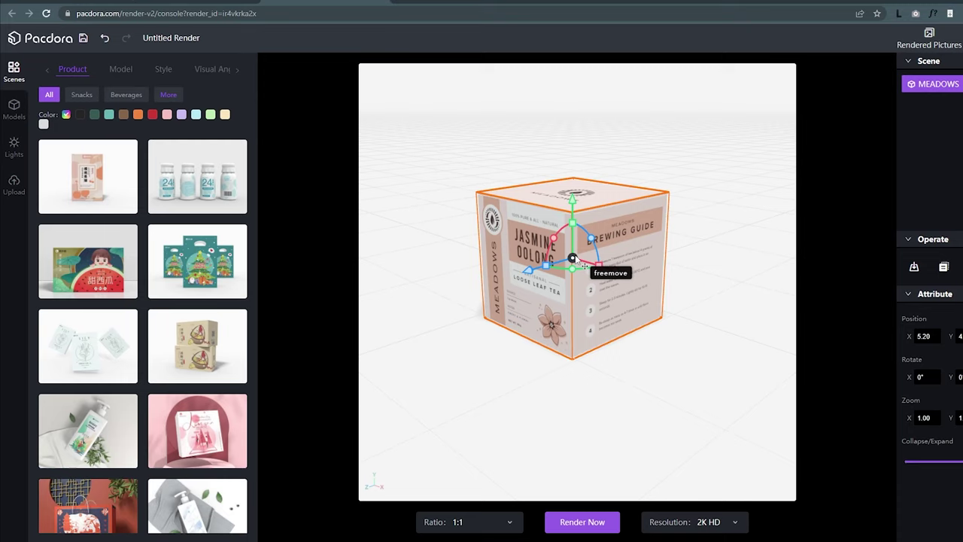
{"action": "mouse_move", "coordinate": [573, 222]}
{"action": "left_mouse_down"}
{"action": "mouse_move", "coordinate": [577, 215]}
{"action": "mouse_move", "coordinate": [579, 237]}
{"action": "mouse_move", "coordinate": [573, 227]}
{"action": "left_mouse_up"}
{"action": "left_click_drag", "start_coordinate": [570, 273], "coordinate": [543, 278]}
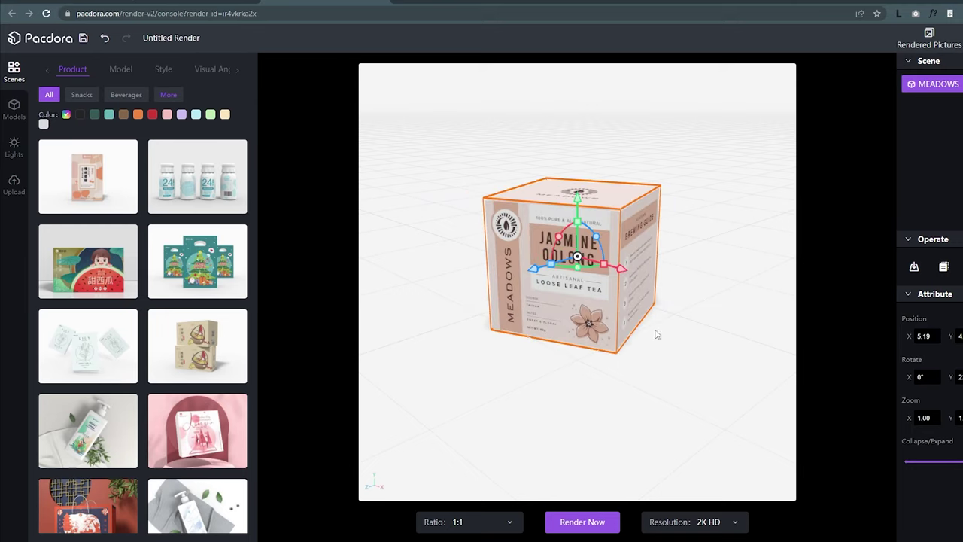
{"action": "left_click", "coordinate": [647, 370]}
{"action": "left_click_drag", "start_coordinate": [647, 370], "coordinate": [650, 363]}
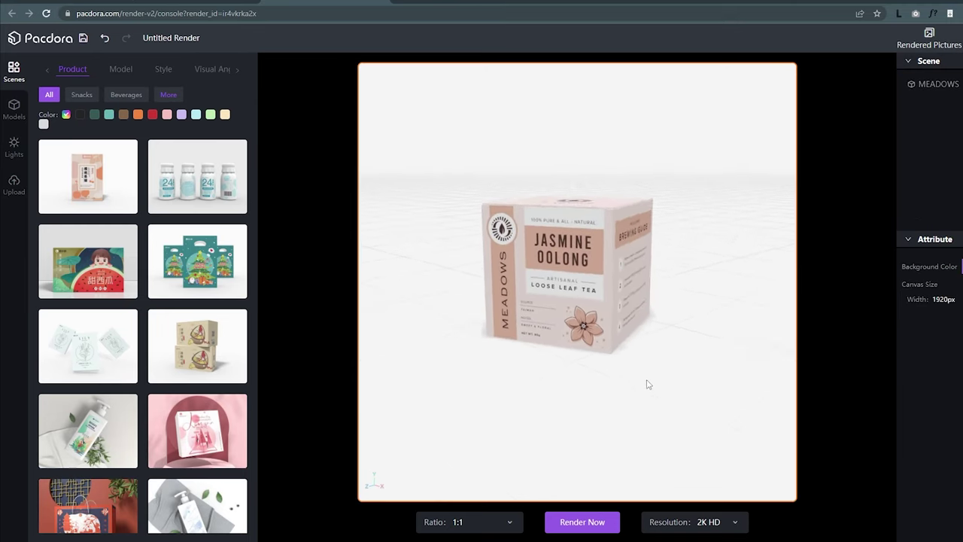
Step: Add a public Cube model, flatten it into a wide slab, and rest the box on it
{"action": "left_click", "coordinate": [14, 110]}
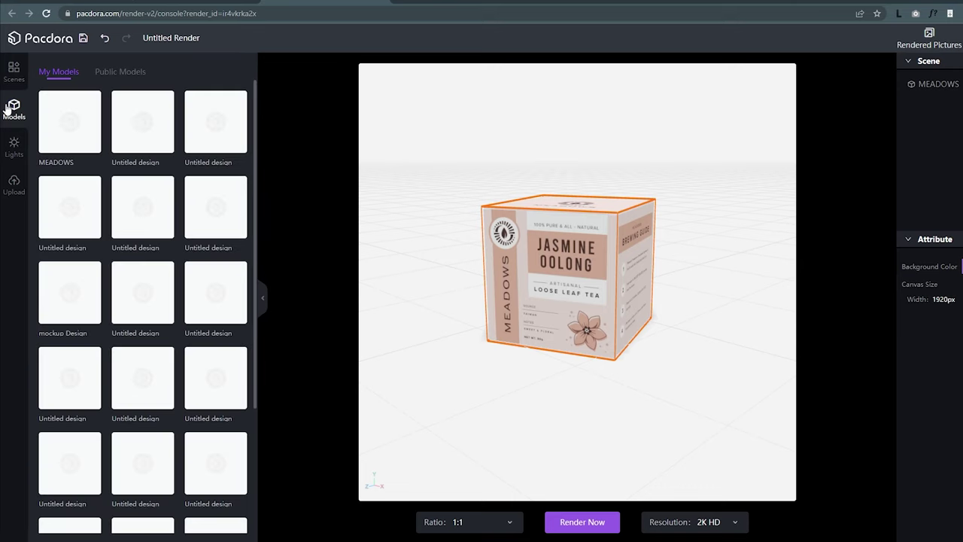
{"action": "left_click", "coordinate": [117, 72]}
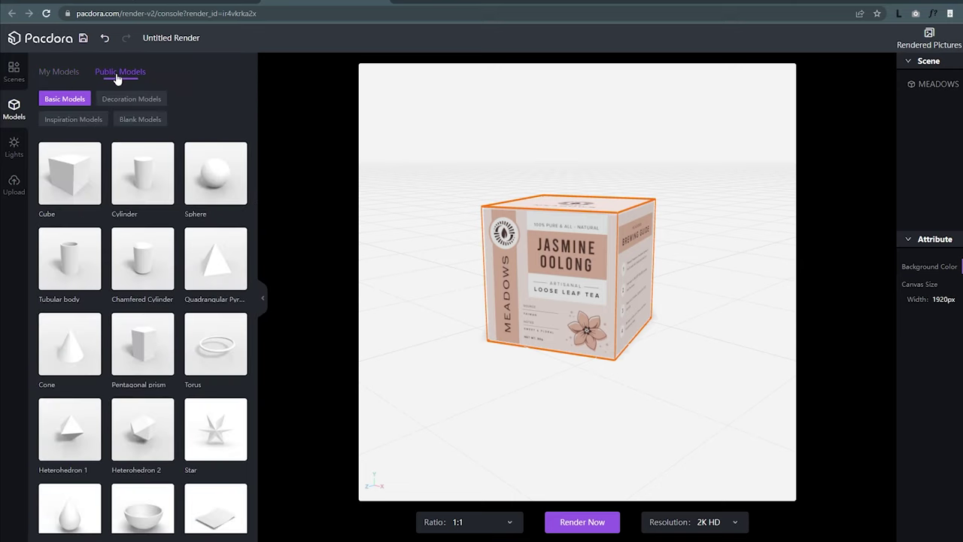
{"action": "left_click_drag", "start_coordinate": [85, 193], "coordinate": [661, 292]}
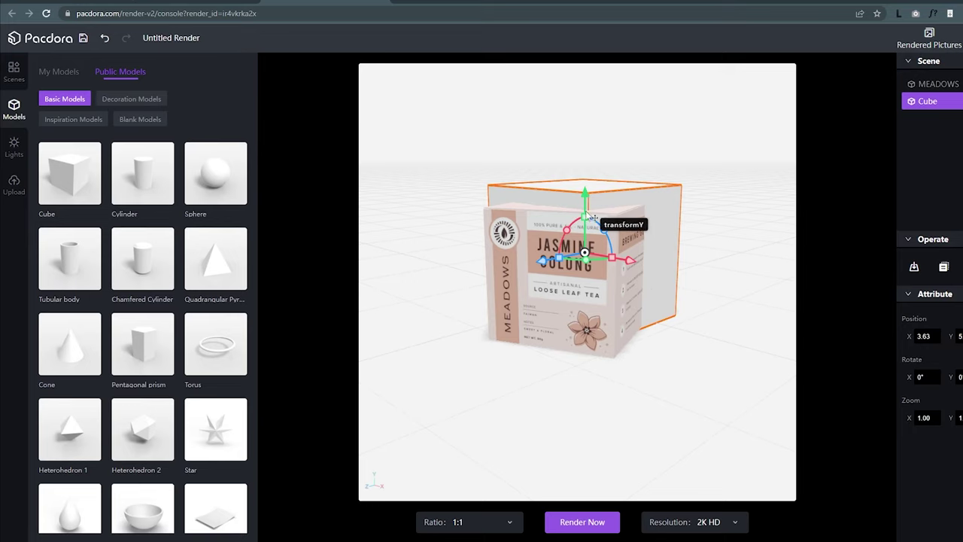
{"action": "left_click_drag", "start_coordinate": [591, 218], "coordinate": [594, 294]}
{"action": "left_click", "coordinate": [572, 234]}
{"action": "left_click_drag", "start_coordinate": [590, 173], "coordinate": [594, 211]}
{"action": "left_click", "coordinate": [659, 231]}
{"action": "left_click", "coordinate": [14, 72]}
{"action": "scroll", "coordinate": [111, 333], "scroll_direction": "down", "scroll_amount": 5}
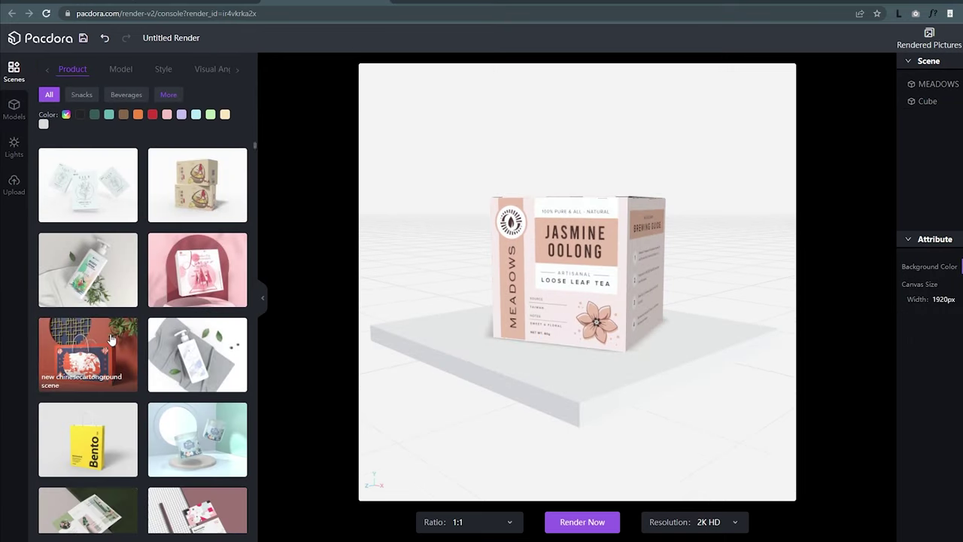
Step: Load the peach gift carton scene template with the tilted top-down camera view
{"action": "scroll", "coordinate": [110, 335], "scroll_direction": "down", "scroll_amount": 15}
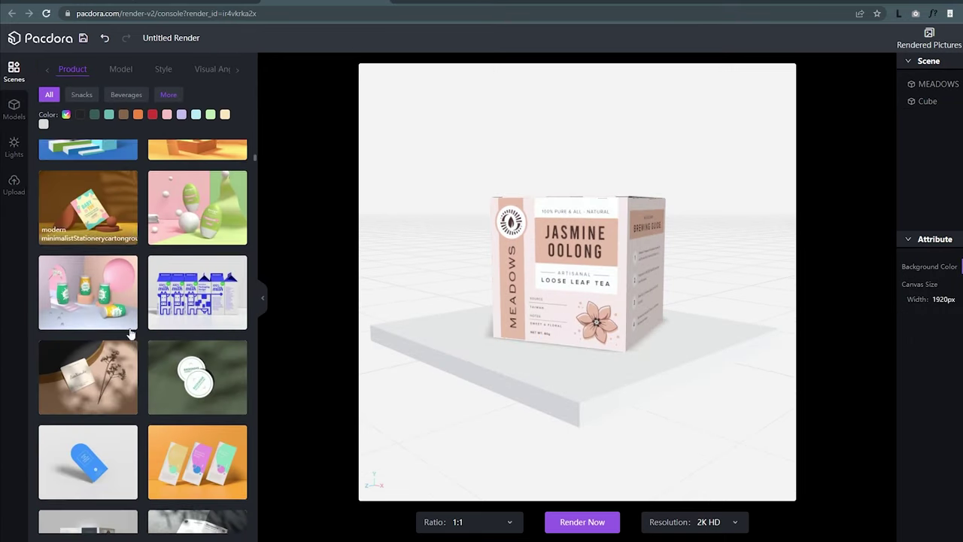
{"action": "scroll", "coordinate": [130, 332], "scroll_direction": "down", "scroll_amount": 12}
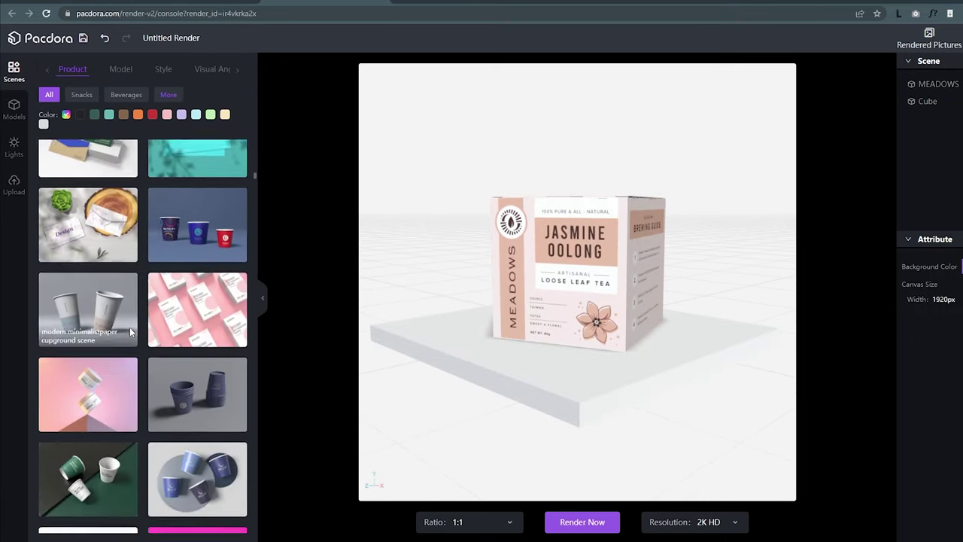
{"action": "scroll", "coordinate": [221, 365], "scroll_direction": "down", "scroll_amount": 3}
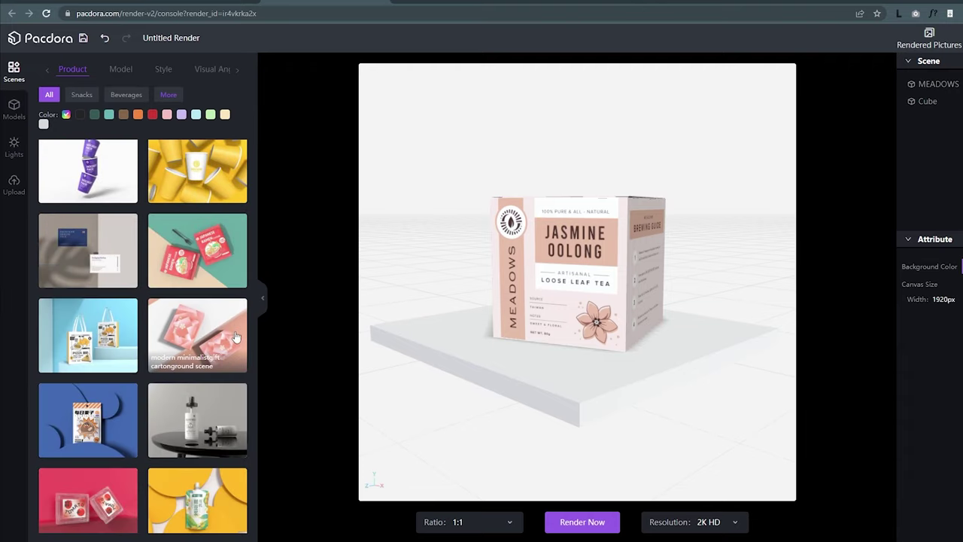
{"action": "left_click", "coordinate": [227, 365]}
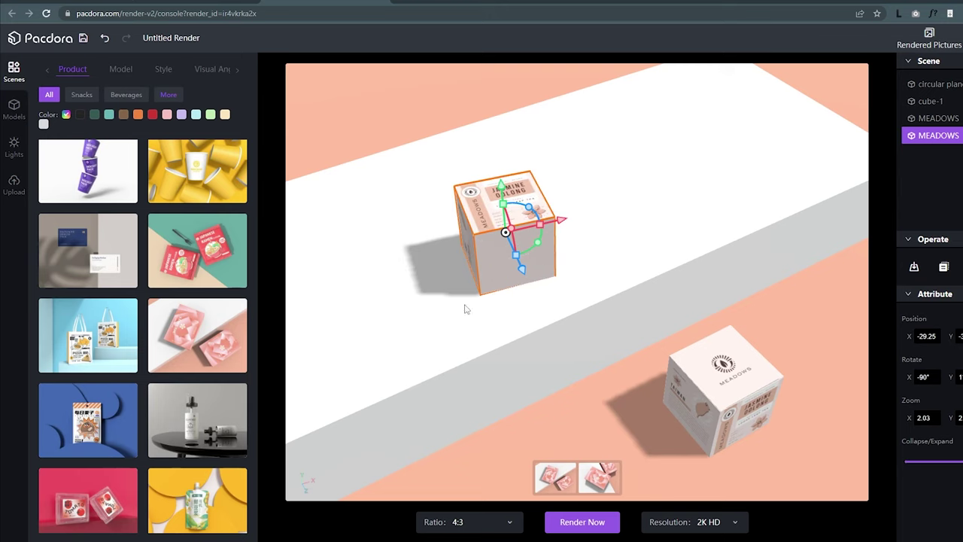
{"action": "left_click", "coordinate": [568, 482]}
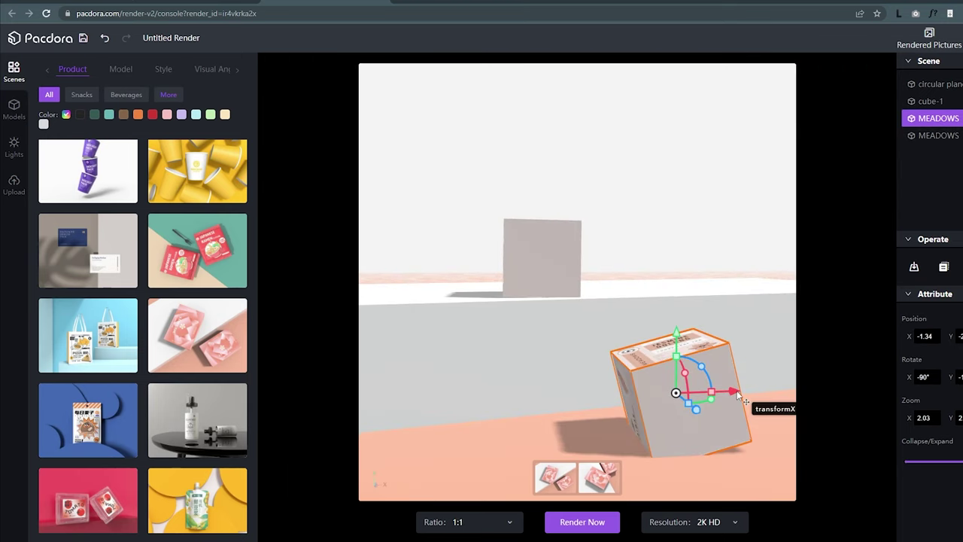
{"action": "left_click", "coordinate": [567, 482]}
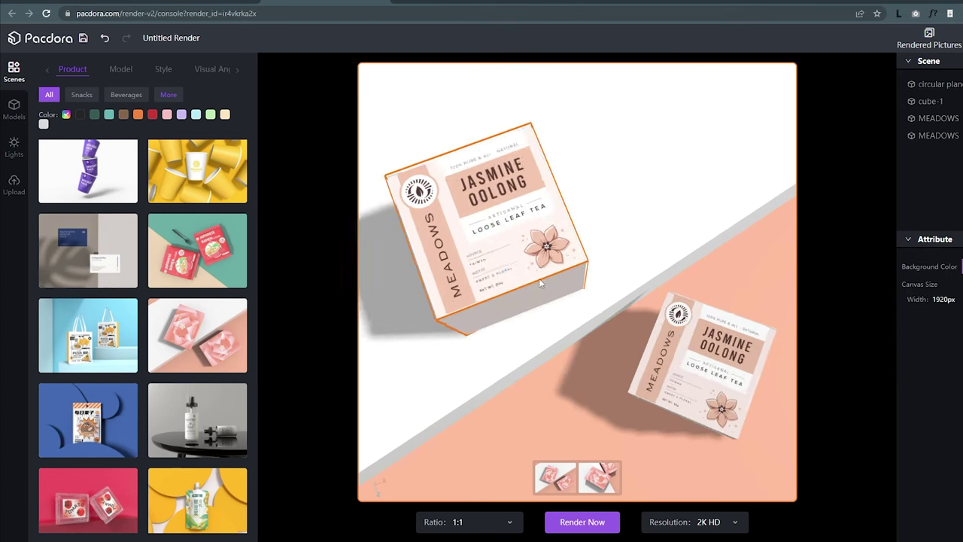
Step: Render the scene at 2K HD and check it in Rendered Pictures
{"action": "left_click", "coordinate": [499, 226]}
{"action": "left_click", "coordinate": [672, 453]}
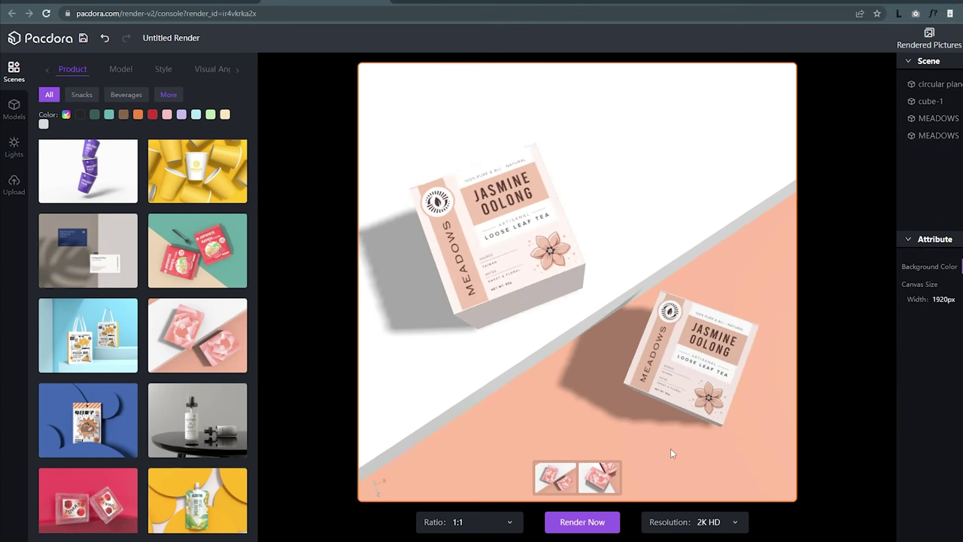
{"action": "left_click", "coordinate": [580, 528]}
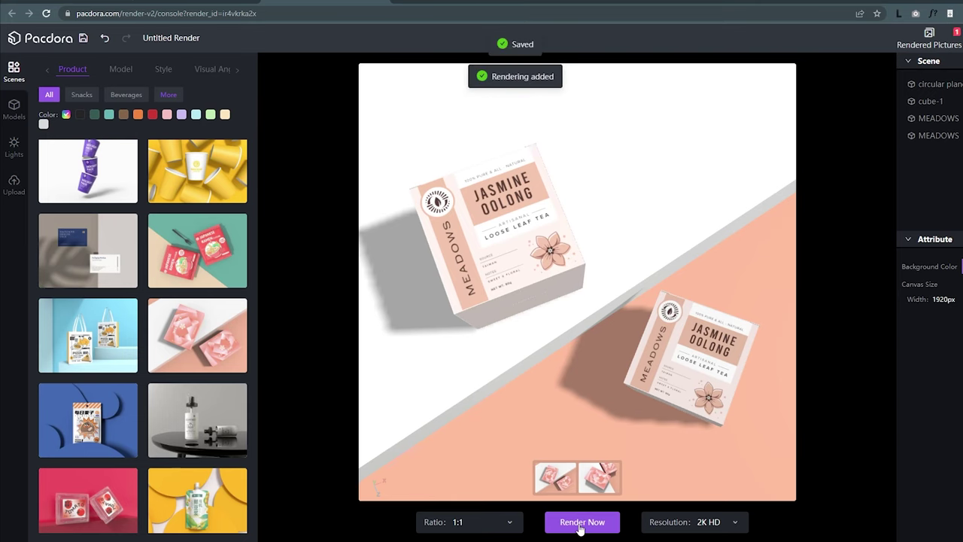
{"action": "left_click", "coordinate": [926, 40]}
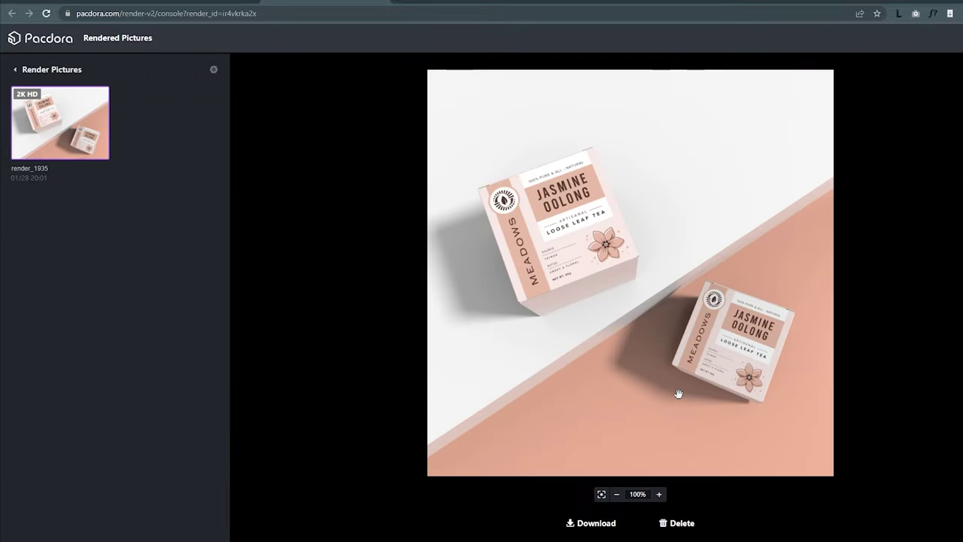
Step: Download the finished render as render_1935.jpg and nudge the dieline artwork slightly down
{"action": "left_click", "coordinate": [596, 527]}
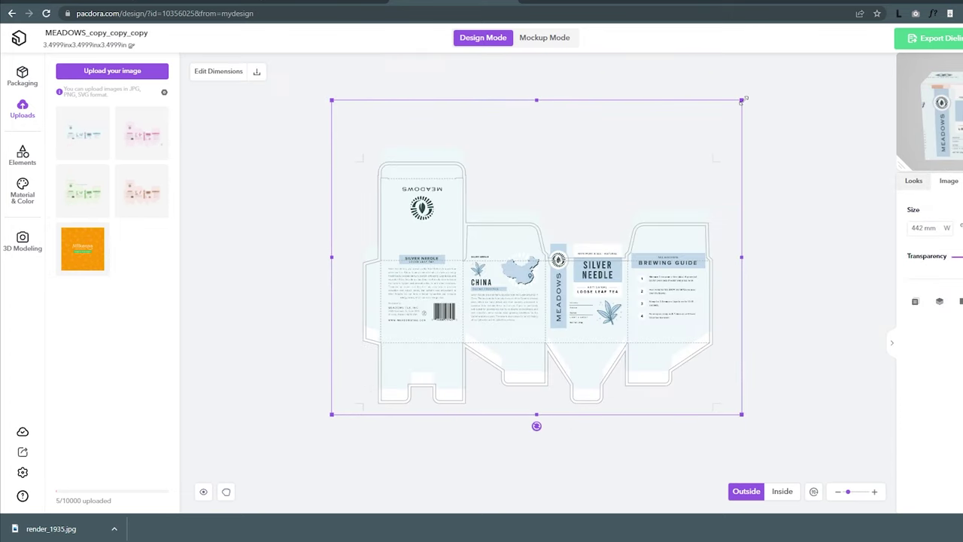
{"action": "left_click_drag", "start_coordinate": [558, 256], "coordinate": [557, 271]}
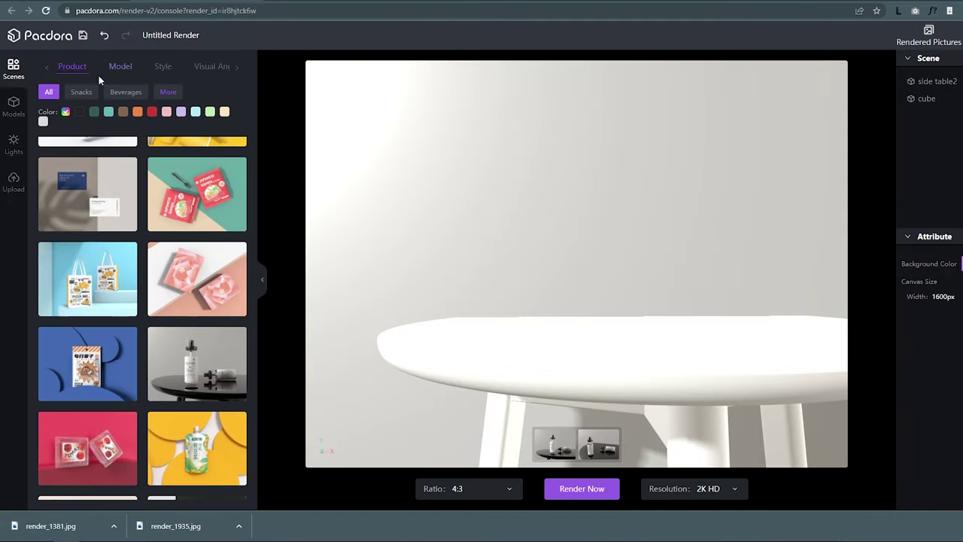
Step: From saved box models, scale the Mao Feng box to 2 and rotate it
{"action": "left_click", "coordinate": [14, 107]}
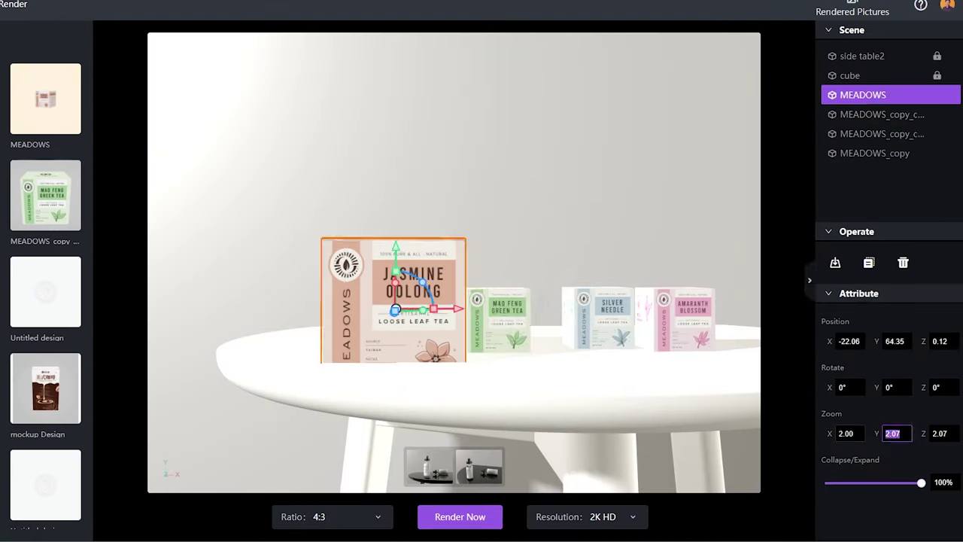
{"action": "type", "text": "2"}
{"action": "key", "text": "Tab"}
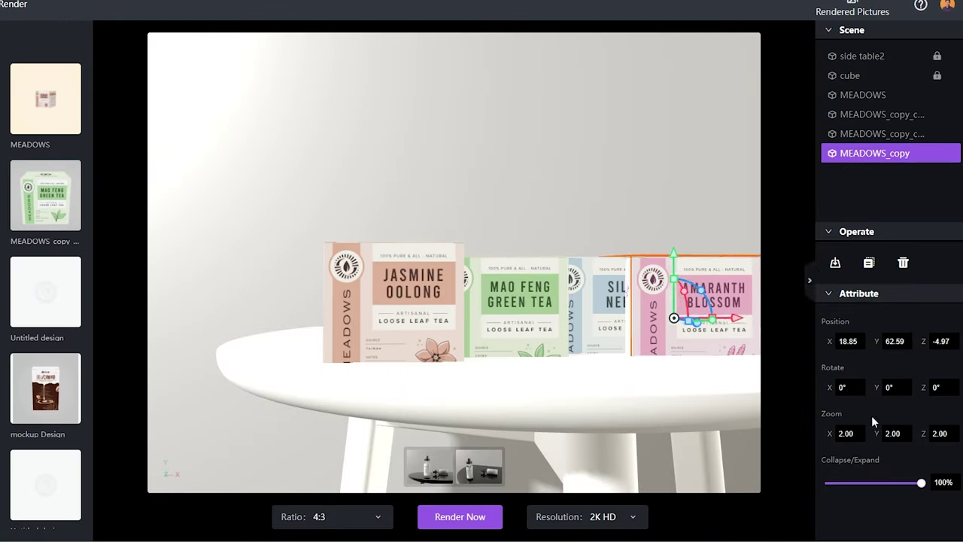
{"action": "left_click_drag", "start_coordinate": [407, 290], "coordinate": [374, 301]}
Step: Raise the Silver Needle box onto the stack, sliding it left with a slight turn
{"action": "left_click", "coordinate": [399, 165]}
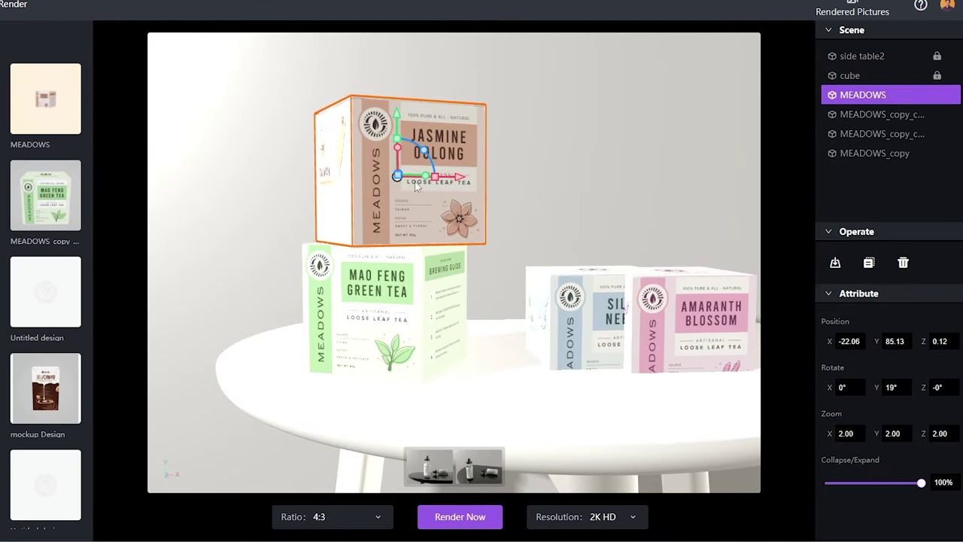
{"action": "left_click", "coordinate": [578, 345]}
{"action": "left_click_drag", "start_coordinate": [577, 346], "coordinate": [577, 226]}
{"action": "right_click", "coordinate": [577, 299]}
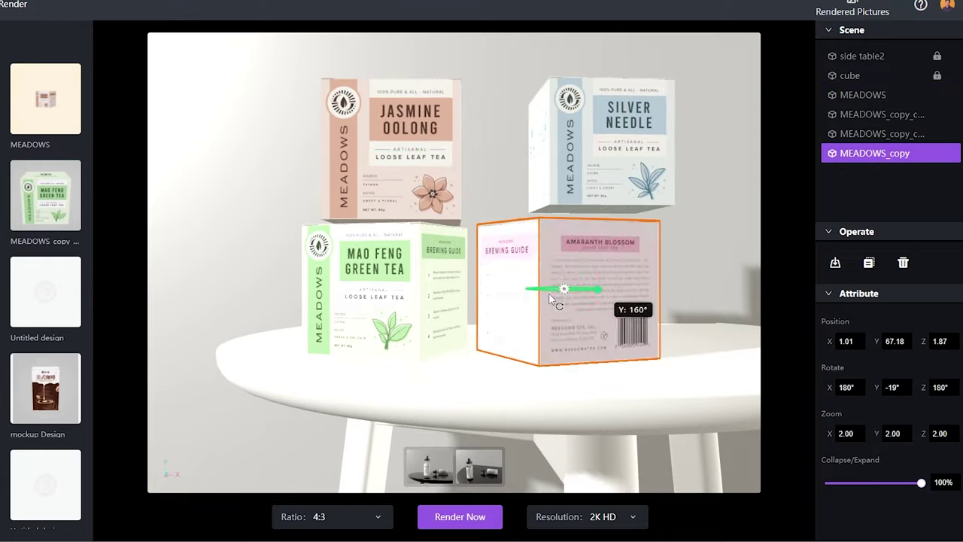
{"action": "left_click", "coordinate": [602, 164]}
{"action": "scroll", "coordinate": [603, 164], "scroll_direction": "up", "scroll_amount": 3}
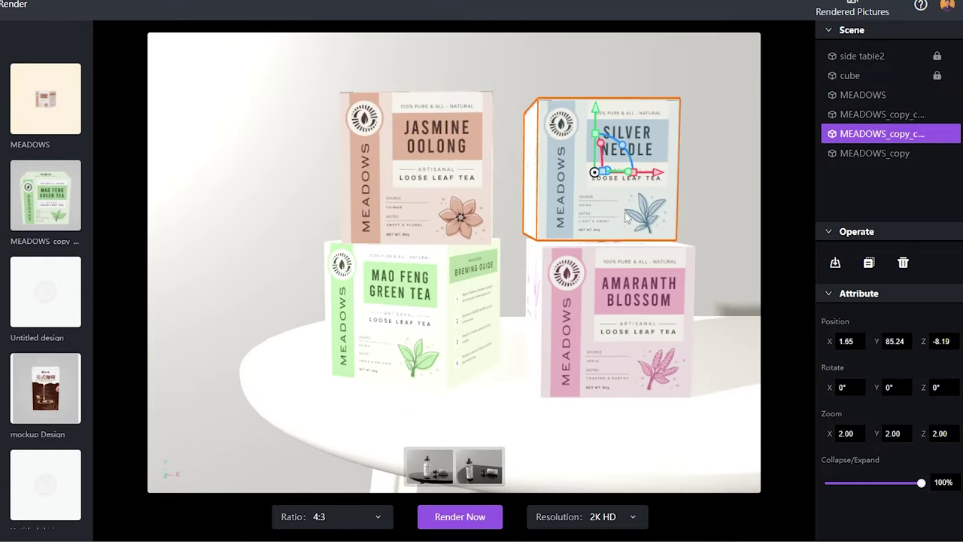
{"action": "left_click_drag", "start_coordinate": [608, 184], "coordinate": [624, 191]}
{"action": "left_click", "coordinate": [683, 211]}
Step: Clear the selection and check the progress of the queued renders
{"action": "left_click", "coordinate": [605, 162]}
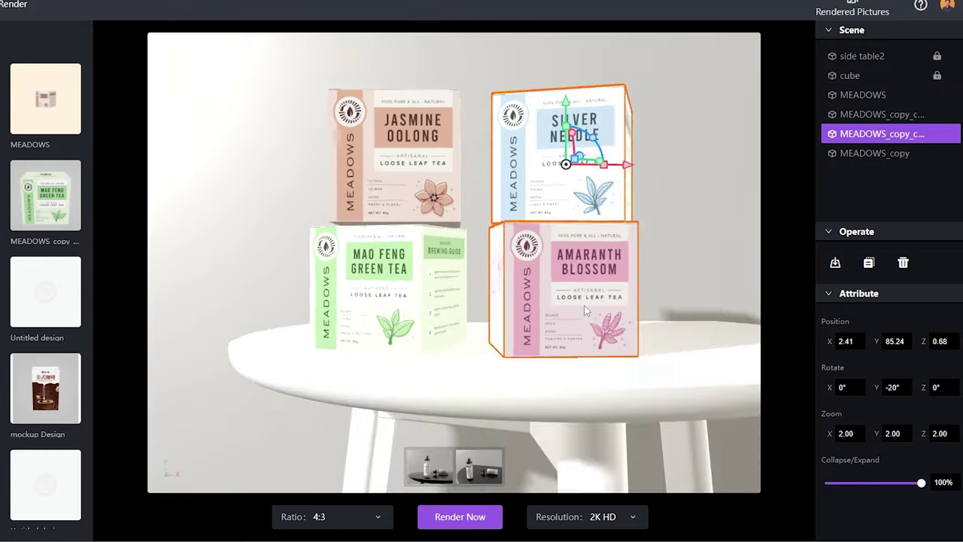
{"action": "left_click", "coordinate": [419, 121]}
{"action": "left_click", "coordinate": [493, 517]}
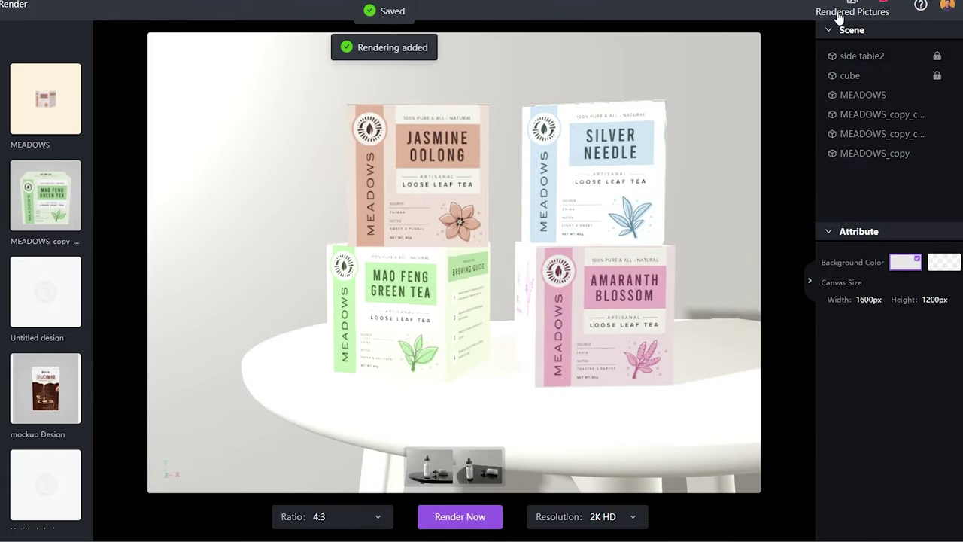
{"action": "left_click", "coordinate": [843, 10]}
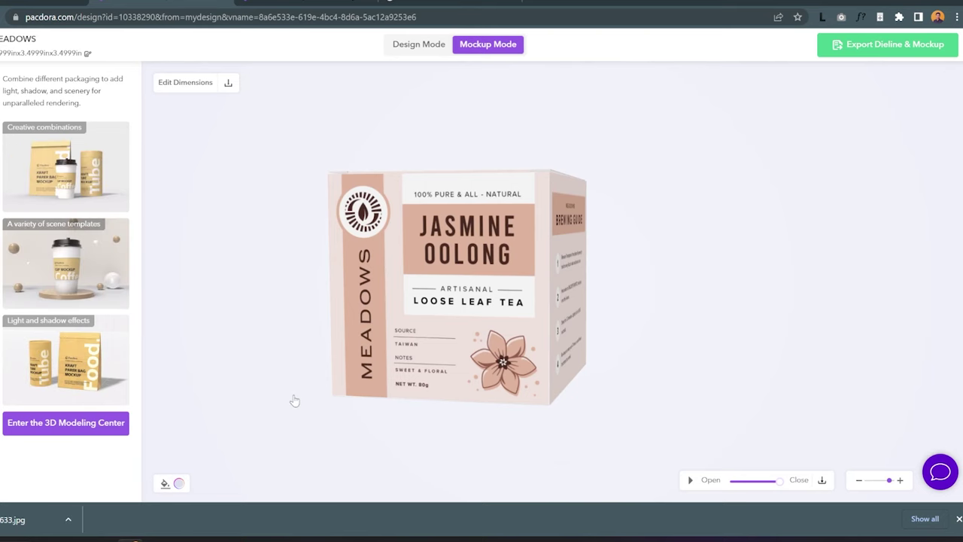
Step: In Export Dieline & Mockup, preview the Video styles, ending on the 5s folding dieline
{"action": "left_click", "coordinate": [846, 46]}
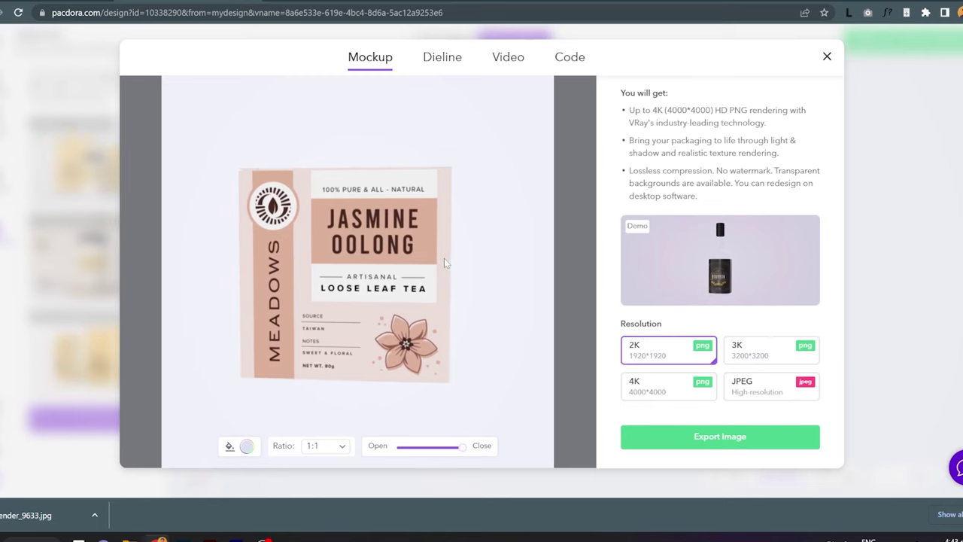
{"action": "left_click", "coordinate": [456, 61]}
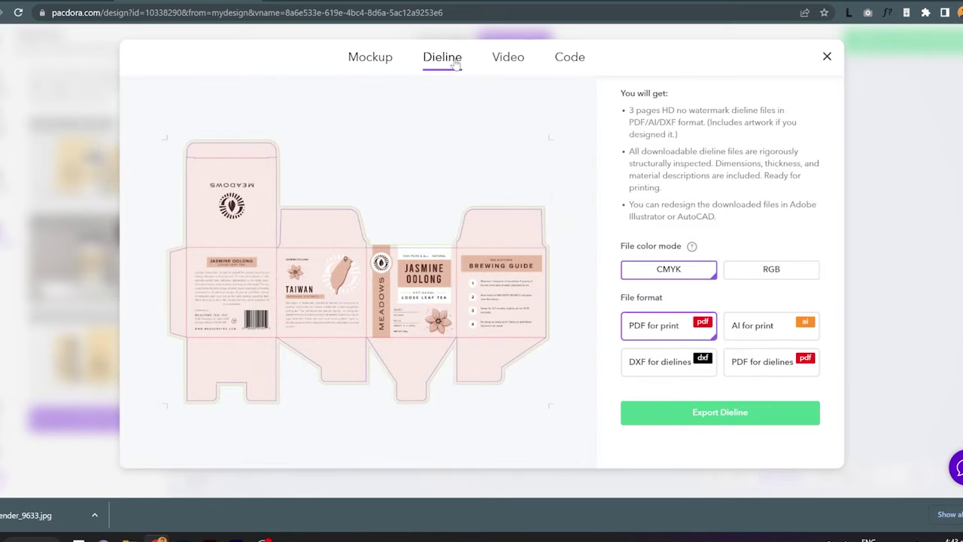
{"action": "left_click", "coordinate": [510, 60]}
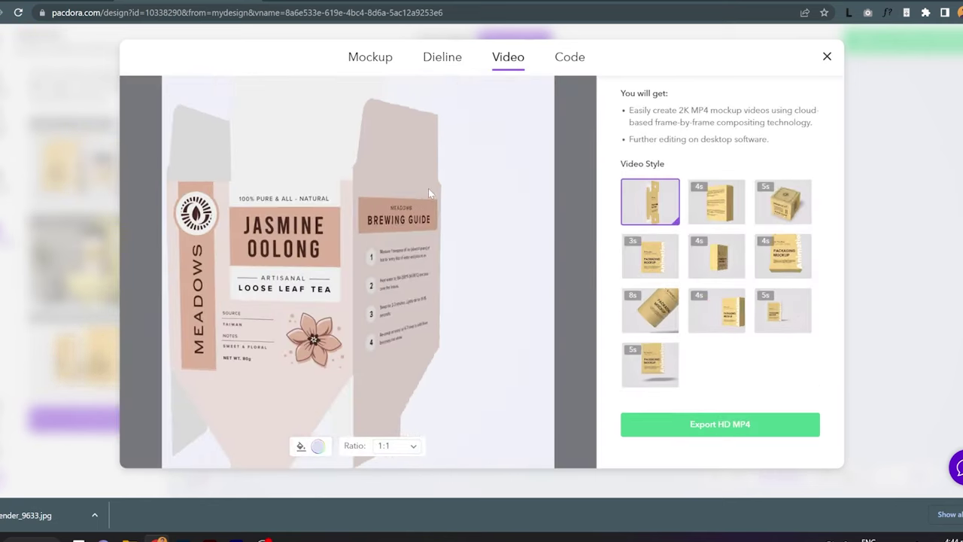
{"action": "left_click", "coordinate": [717, 202]}
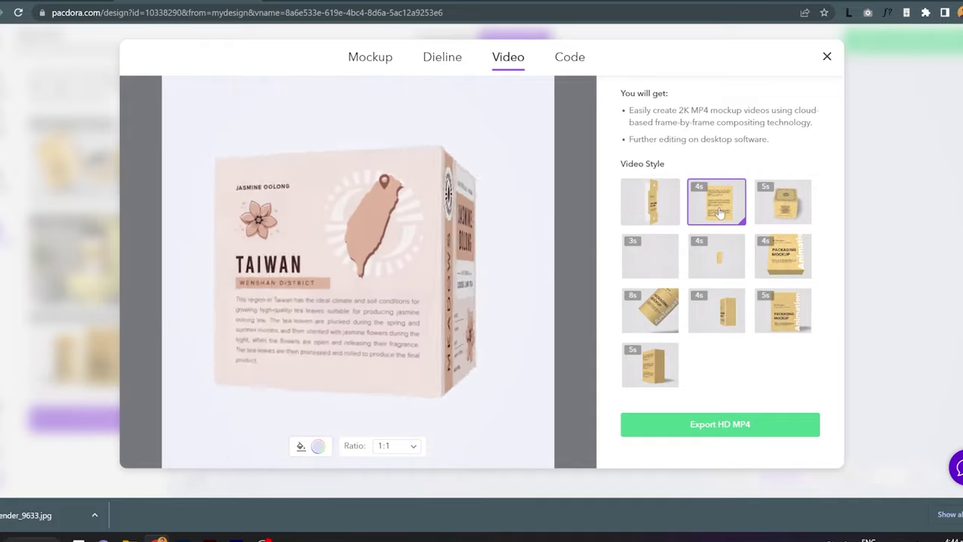
{"action": "left_click", "coordinate": [804, 216]}
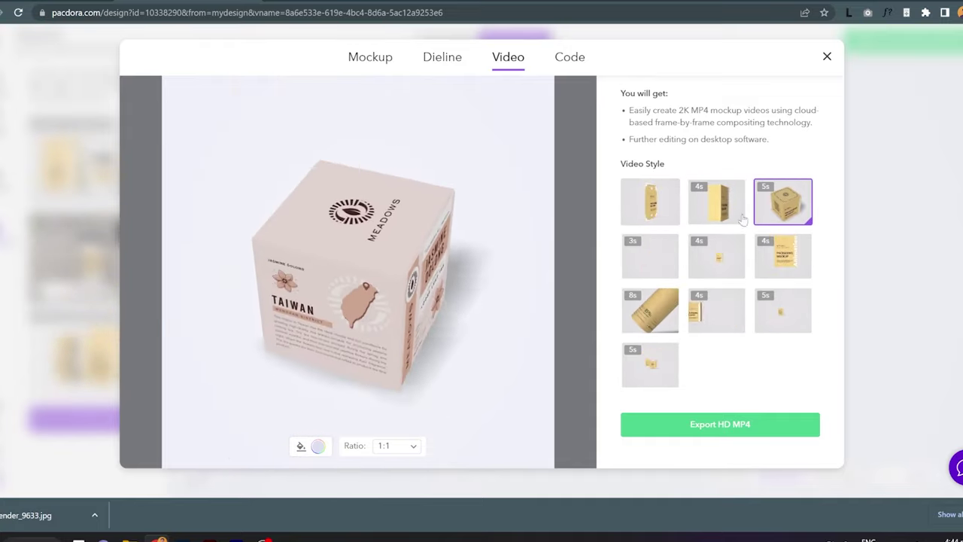
{"action": "left_click", "coordinate": [649, 265]}
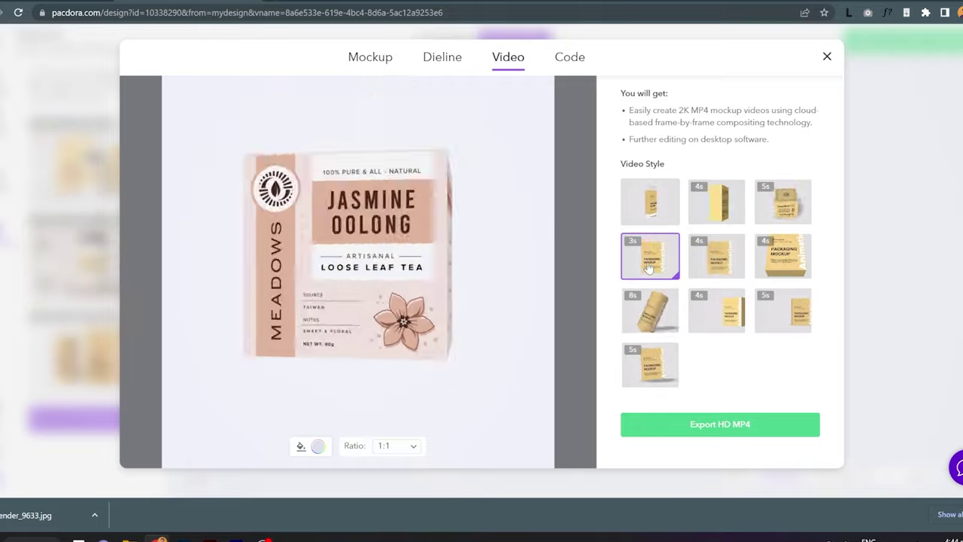
{"action": "left_click", "coordinate": [706, 317]}
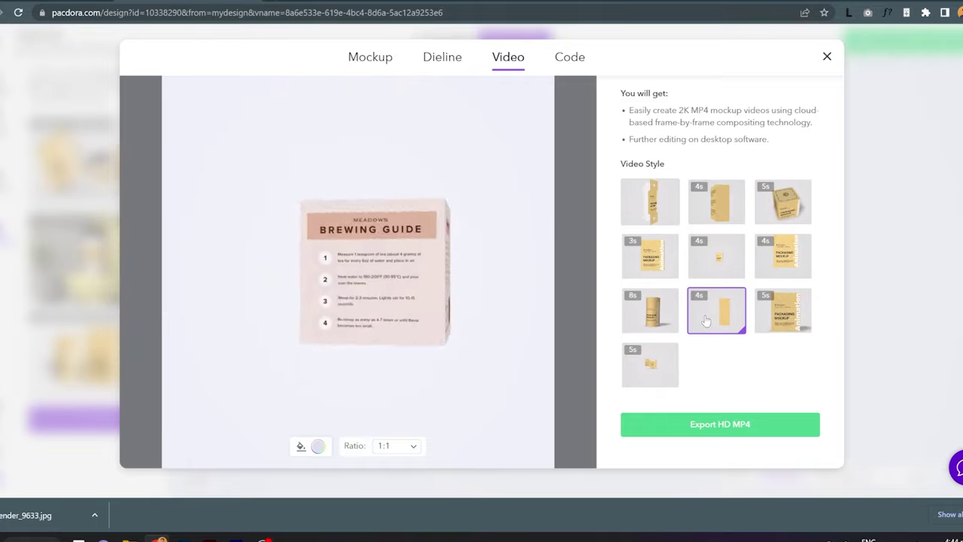
{"action": "left_click", "coordinate": [660, 366]}
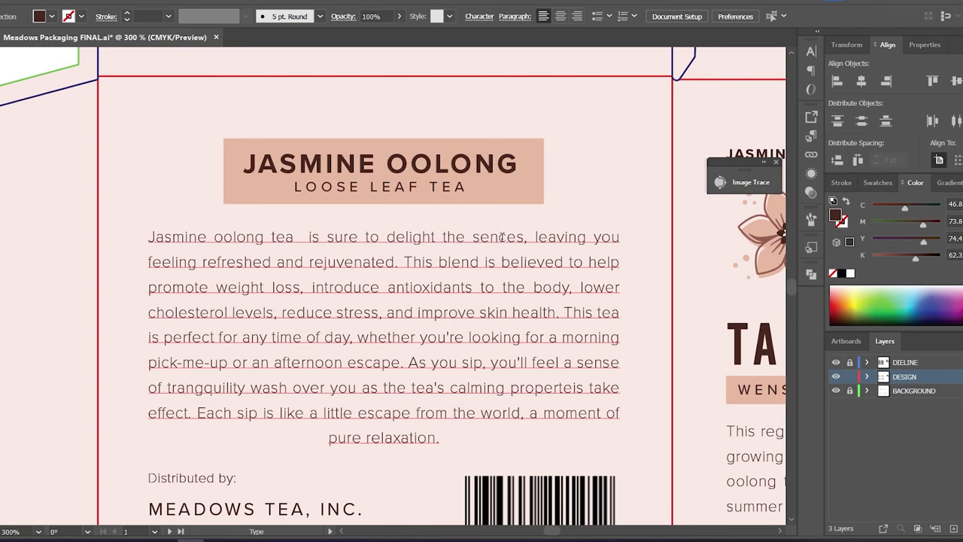
Step: Correct 'properteis' to 'properties' in the Jasmine Oolong description paragraph
{"action": "left_click_drag", "start_coordinate": [499, 237], "coordinate": [505, 237]}
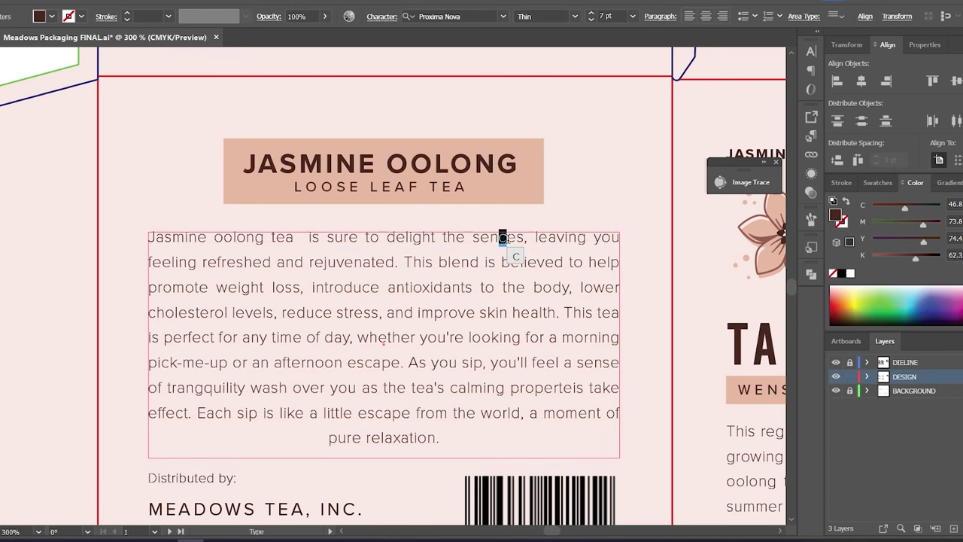
{"action": "key", "text": "Escape"}
{"action": "key", "text": "ctrl+equal"}
{"action": "key", "text": "ctrl+equal"}
{"action": "left_click_drag", "start_coordinate": [321, 346], "coordinate": [304, 346]}
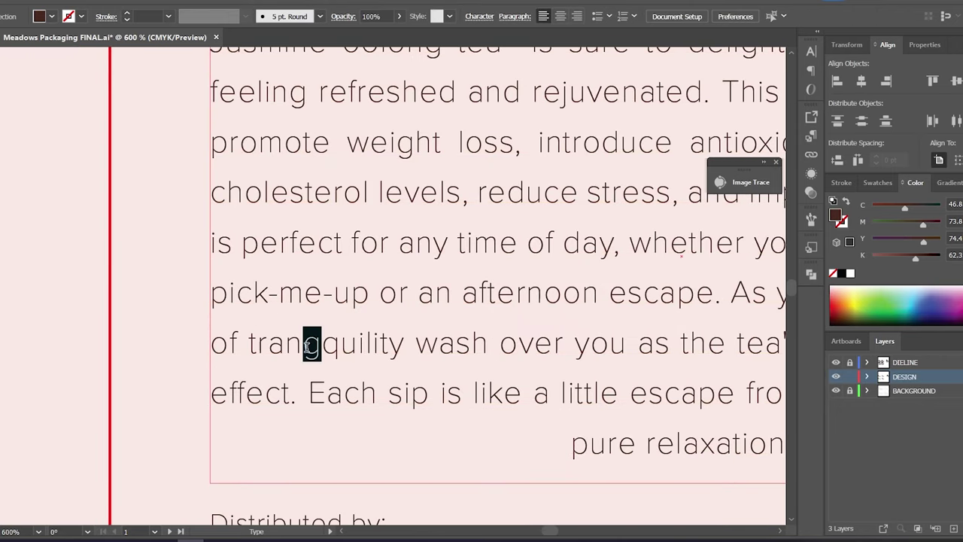
{"action": "scroll", "coordinate": [304, 348], "scroll_direction": "right", "scroll_amount": 5}
{"action": "left_click_drag", "start_coordinate": [581, 331], "coordinate": [606, 337]}
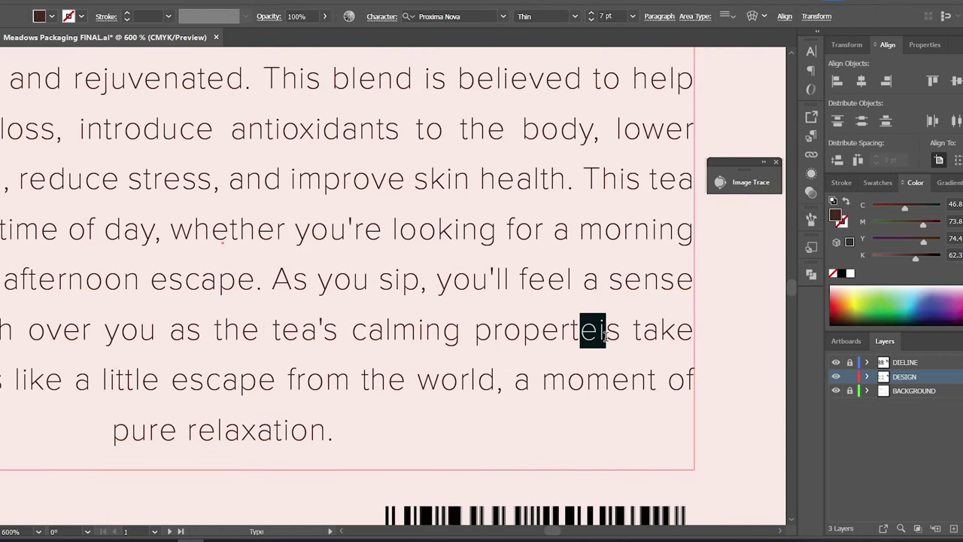
{"action": "type", "text": "i"}
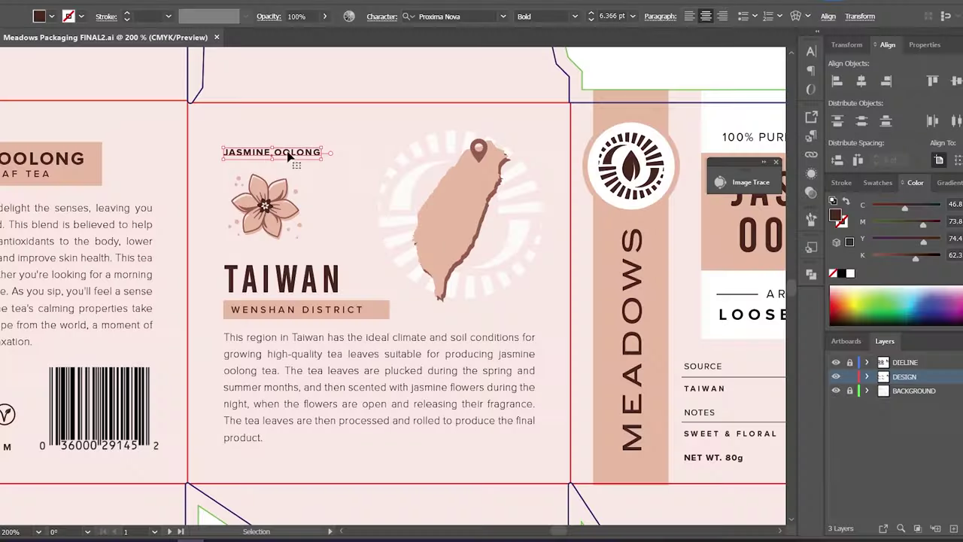
{"action": "right_click", "coordinate": [292, 153]}
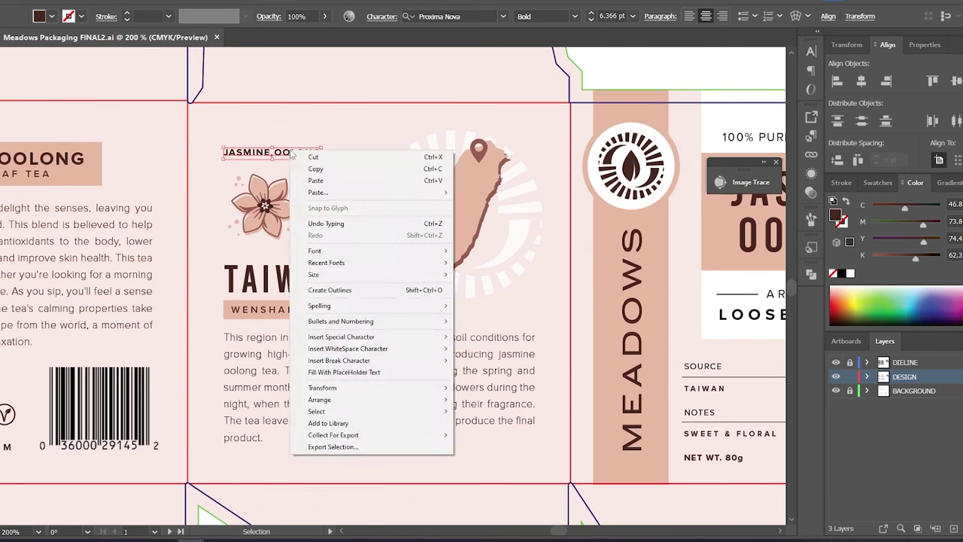
Step: Create outlines on the small JASMINE OOLONG heading
{"action": "left_click", "coordinate": [330, 290]}
{"action": "scroll", "coordinate": [374, 437], "scroll_direction": "up", "scroll_amount": 1}
{"action": "right_click", "coordinate": [358, 358]}
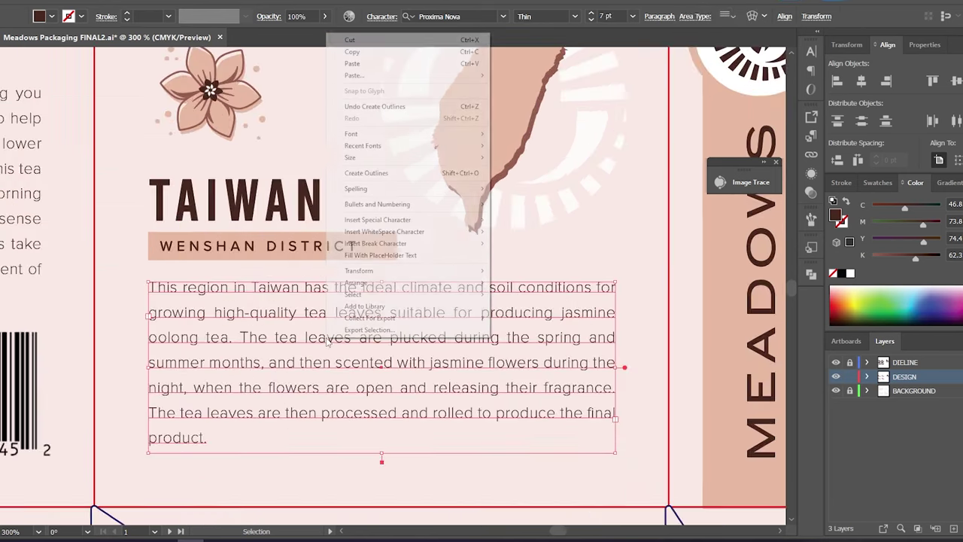
{"action": "left_click", "coordinate": [361, 176]}
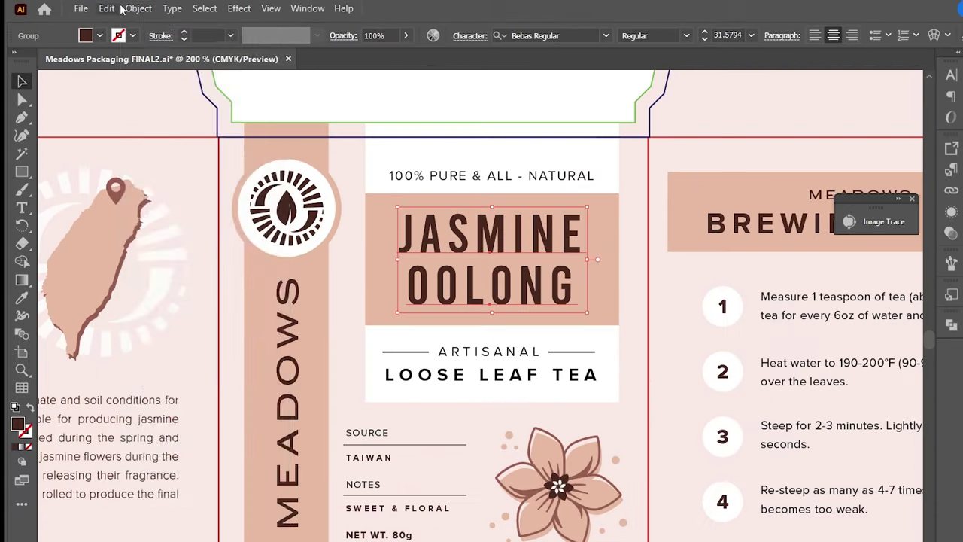
Step: Expand the large JASMINE OOLONG title and the Brewing Guide text into shapes
{"action": "left_click", "coordinate": [135, 9]}
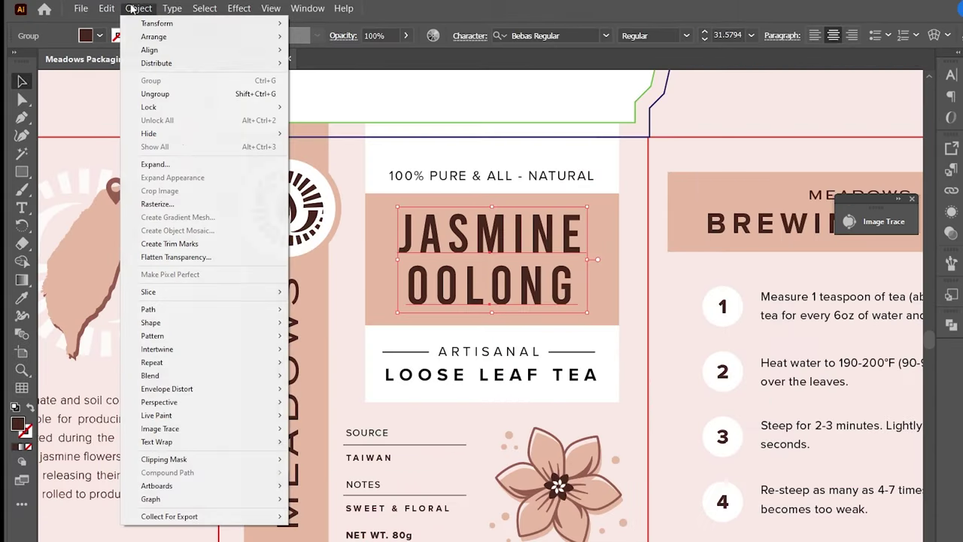
{"action": "left_click", "coordinate": [187, 163]}
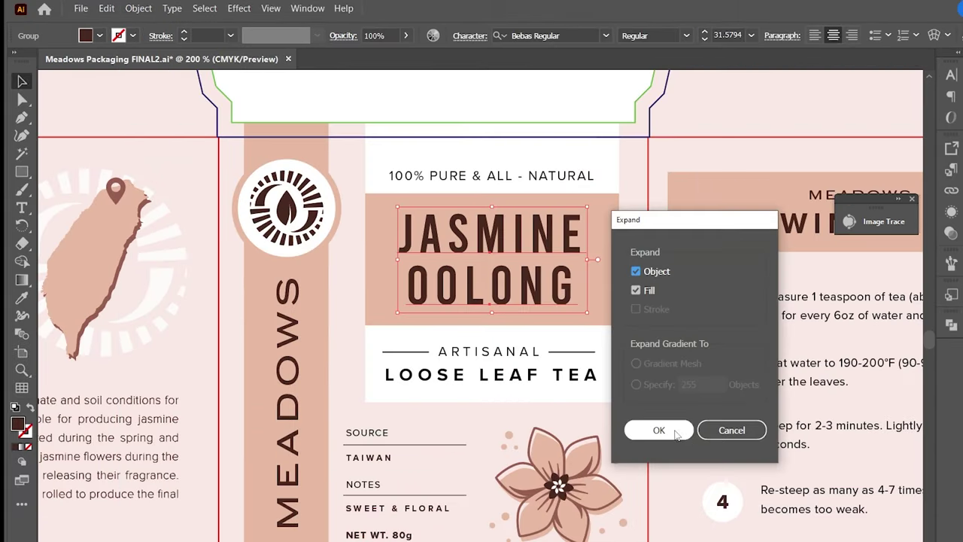
{"action": "left_click", "coordinate": [659, 431]}
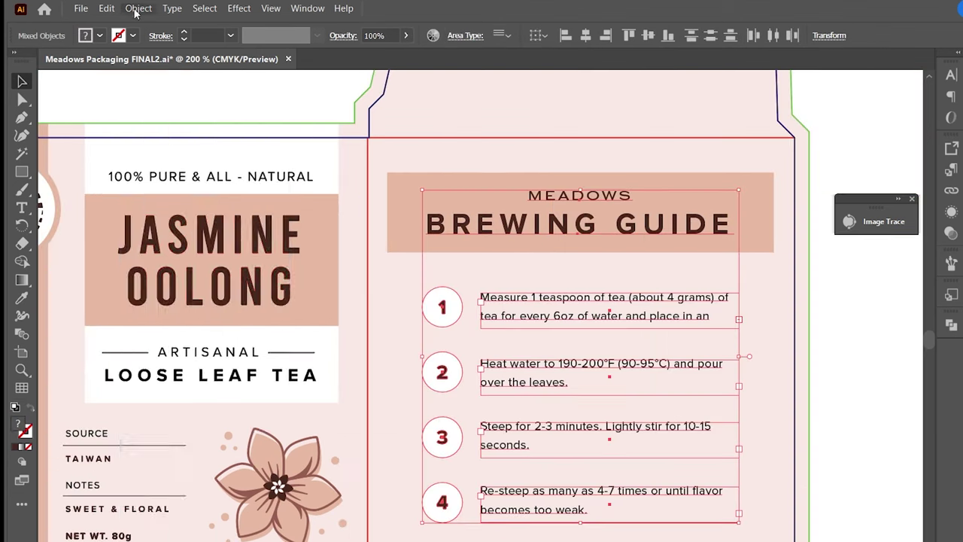
{"action": "left_click", "coordinate": [139, 8]}
{"action": "left_click", "coordinate": [196, 162]}
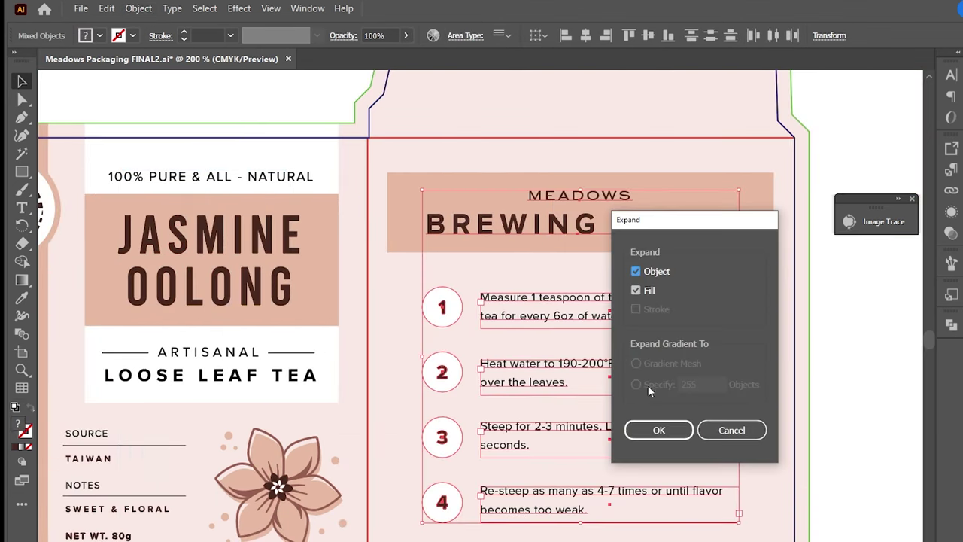
{"action": "left_click", "coordinate": [660, 431]}
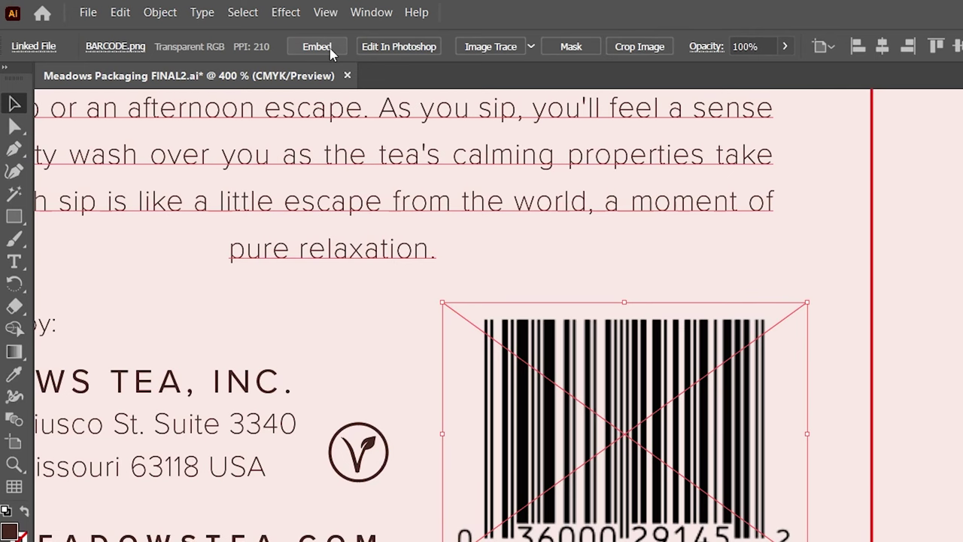
Step: Embed the barcode and save the dieline as an Adobe PDF with the [High Quality Print] preset
{"action": "left_click", "coordinate": [317, 47]}
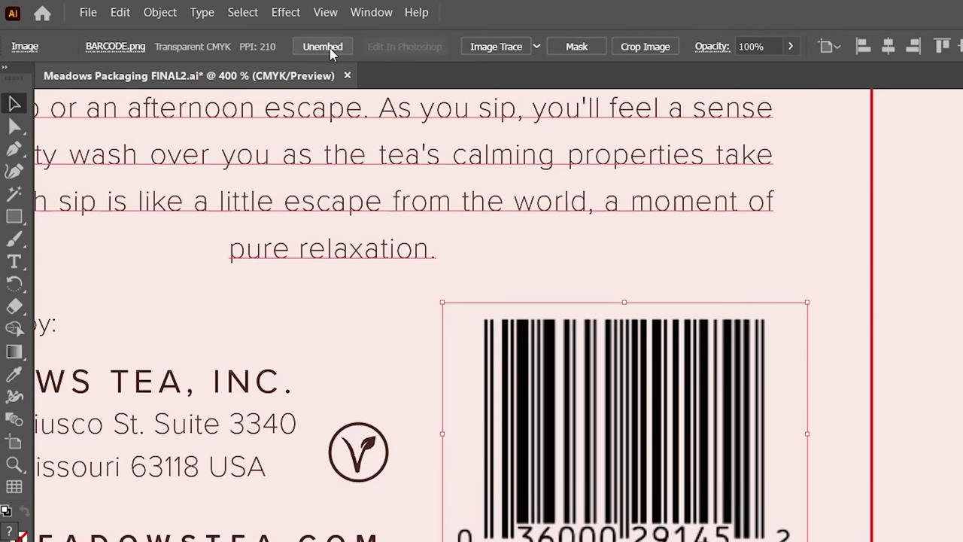
{"action": "left_click", "coordinate": [88, 12]}
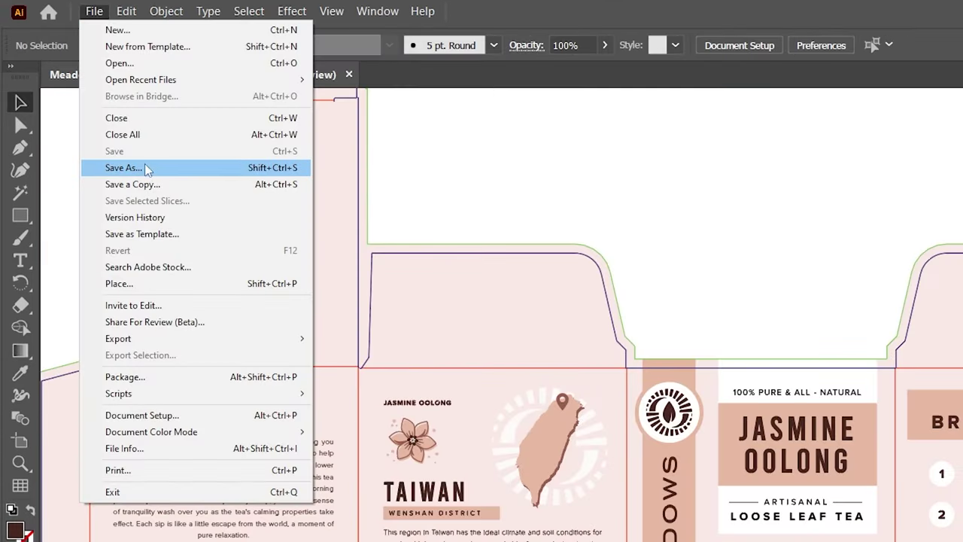
{"action": "left_click", "coordinate": [146, 167]}
{"action": "left_click", "coordinate": [256, 420]}
{"action": "left_click", "coordinate": [224, 444]}
{"action": "left_click", "coordinate": [775, 539]}
{"action": "left_click", "coordinate": [502, 88]}
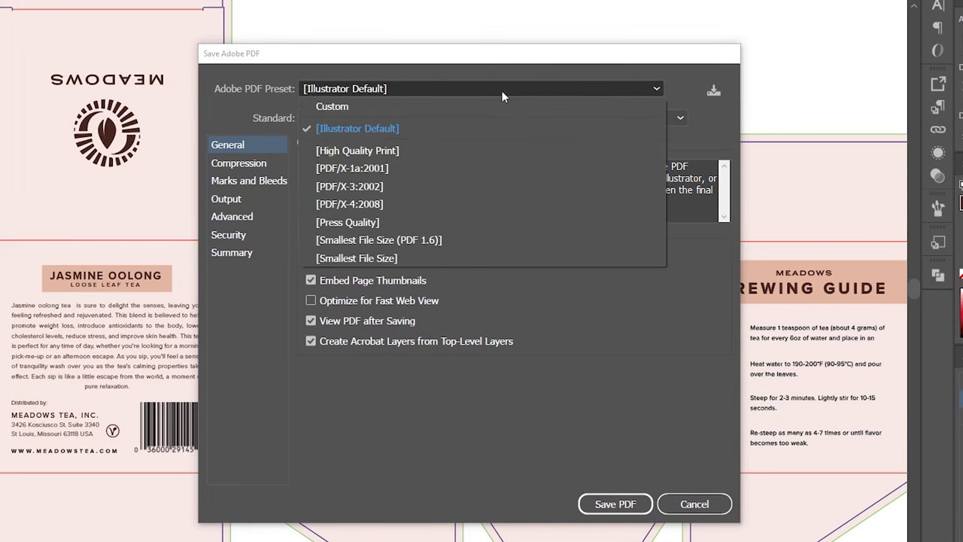
{"action": "left_click", "coordinate": [421, 154]}
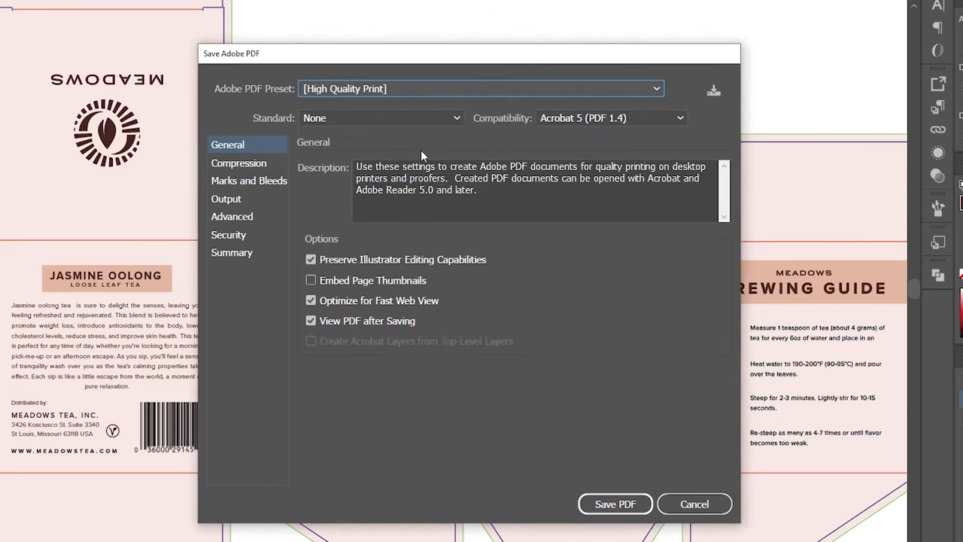
{"action": "left_click", "coordinate": [591, 504]}
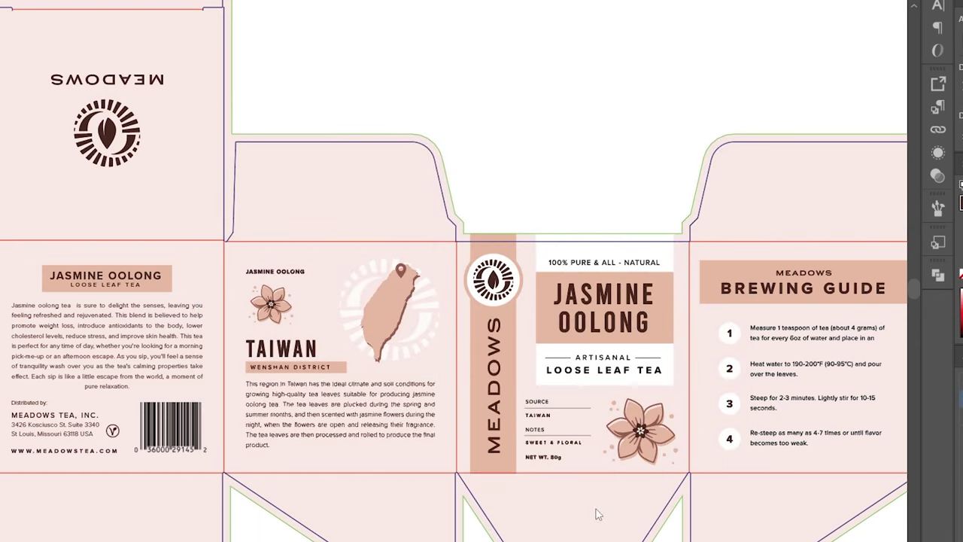